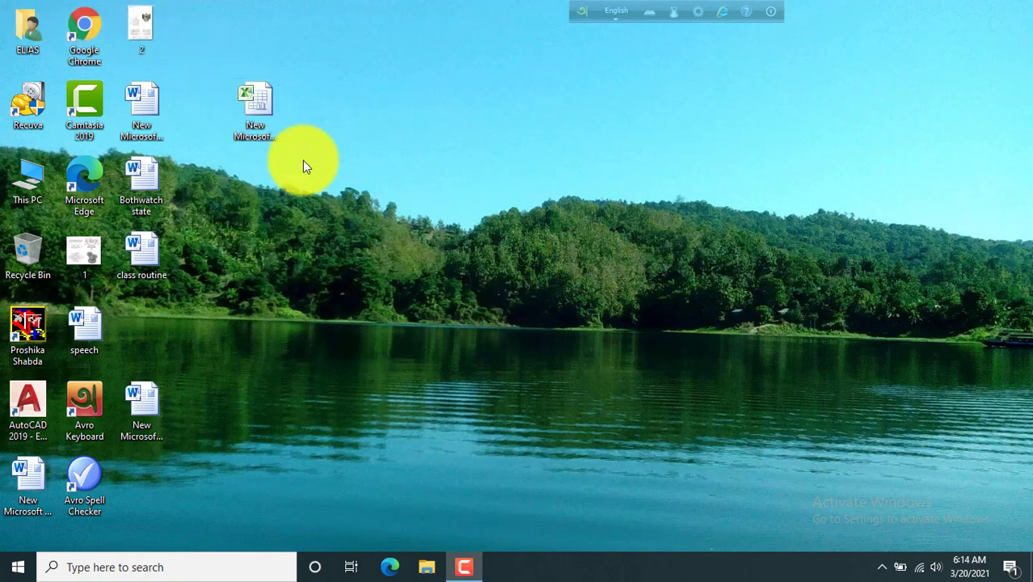
Create 'New Microsoft Word Document (3)' on the desktop with its default name and open it in Word.
right_click(345, 234)
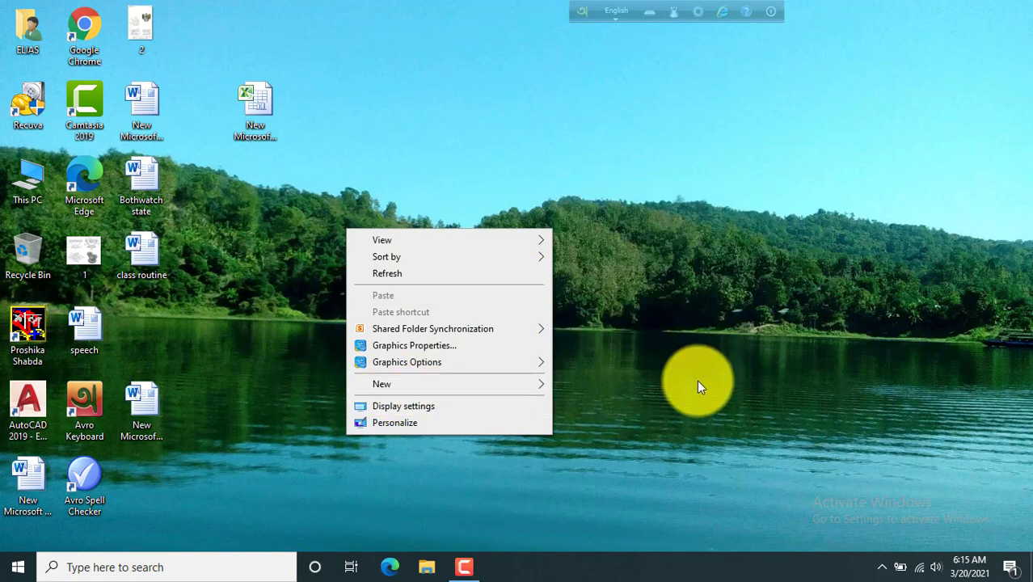
mouse_move(382, 384)
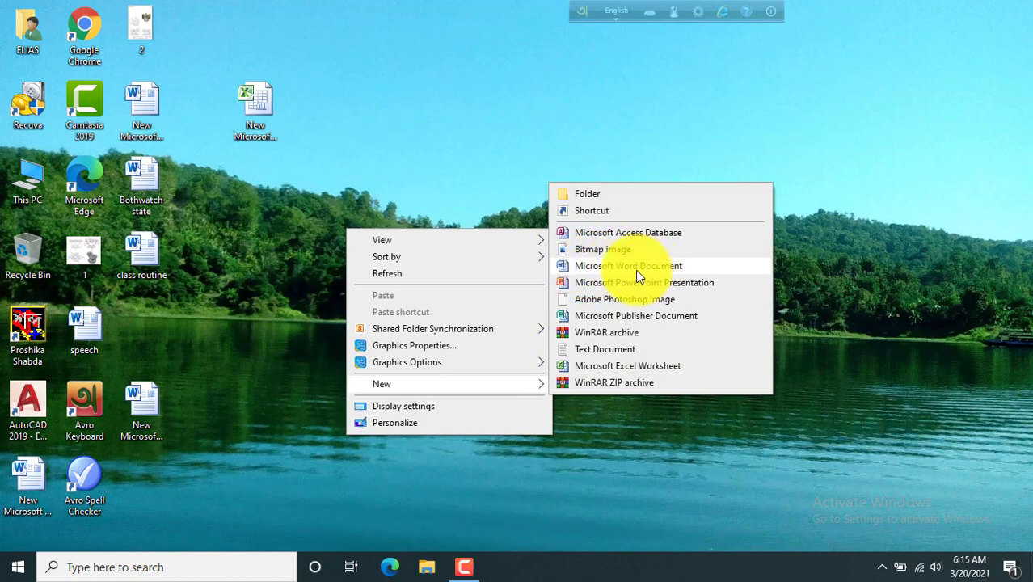
click(636, 270)
key(Return)
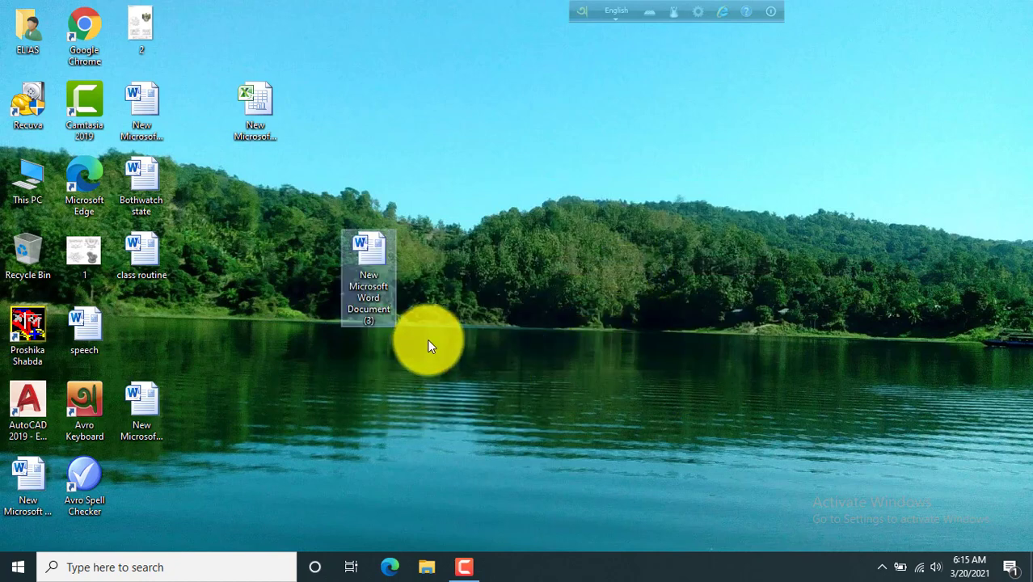
right_click(370, 254)
click(422, 179)
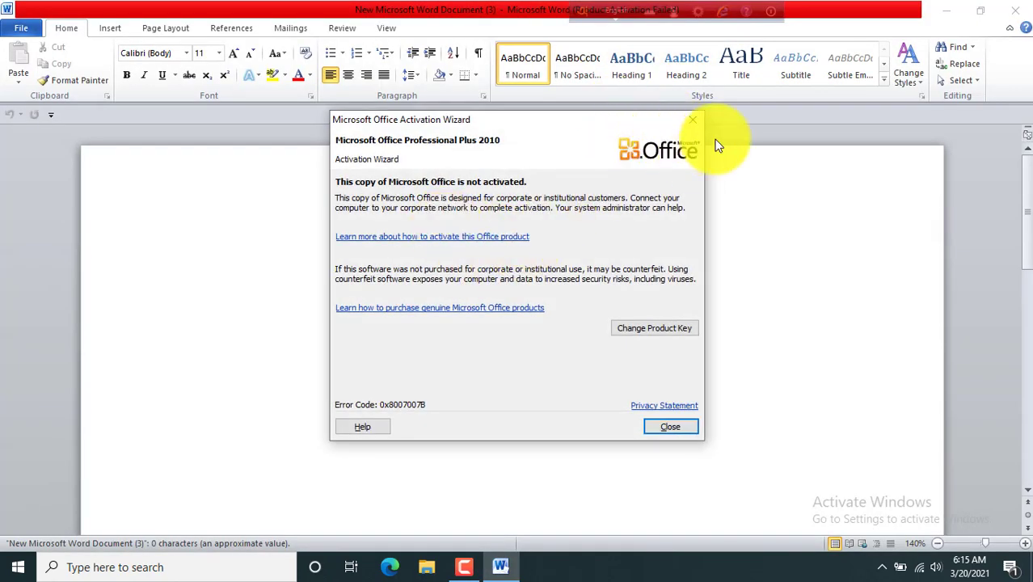
Dismiss the Office activation notice and start a new blank document, Document1.
click(692, 120)
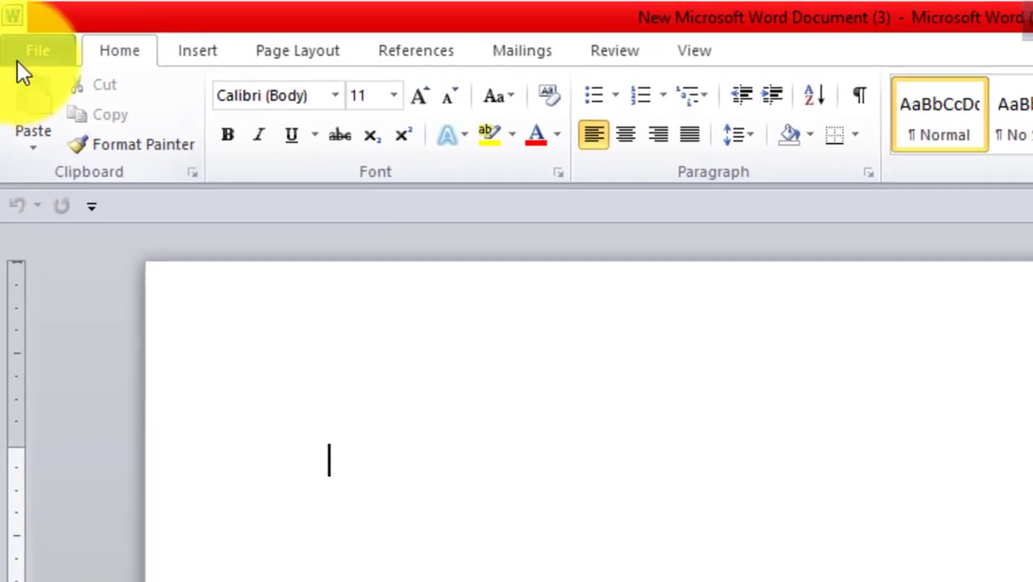
click(17, 30)
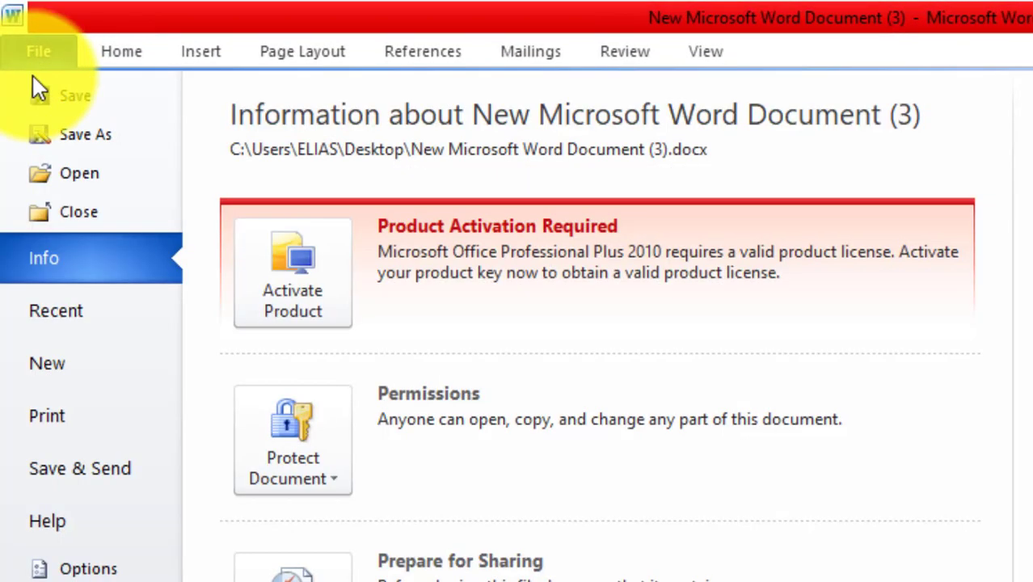
click(53, 381)
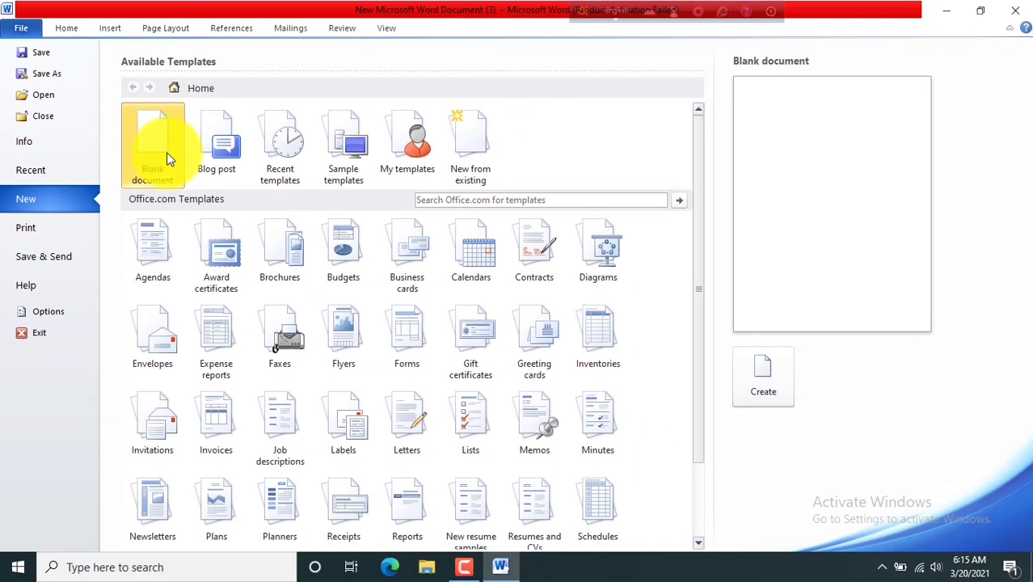
click(777, 381)
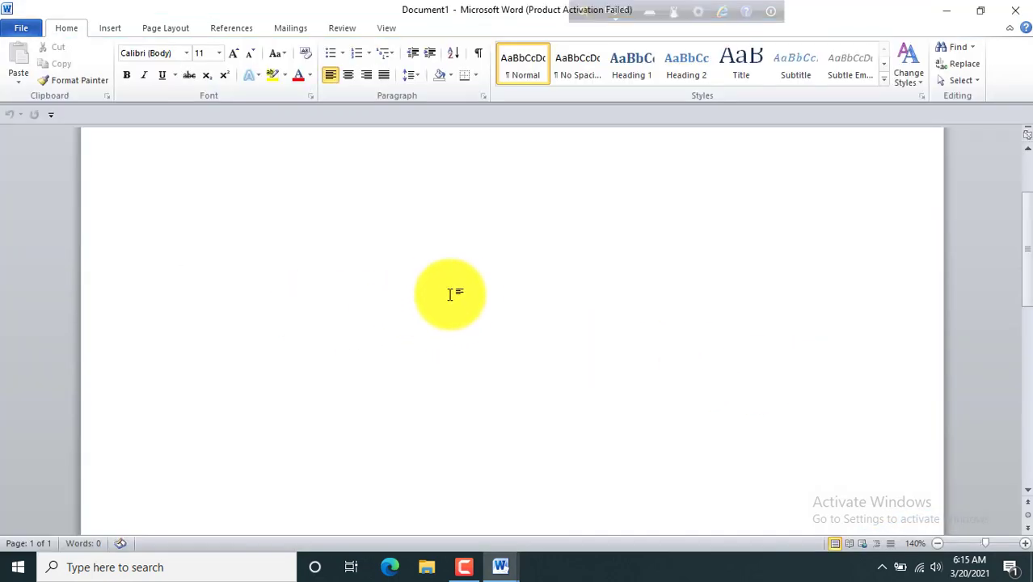
scroll(452, 292, down, 2)
scroll(469, 292, up, 2)
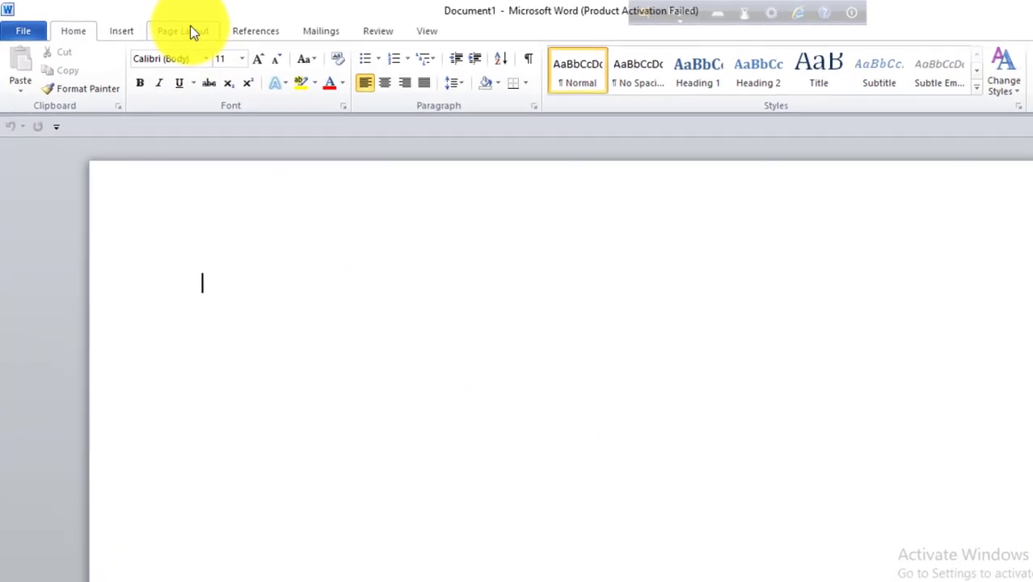
In Page Setup, set top, bottom and right margins to 0.5", keeping the 1" left margin.
click(191, 29)
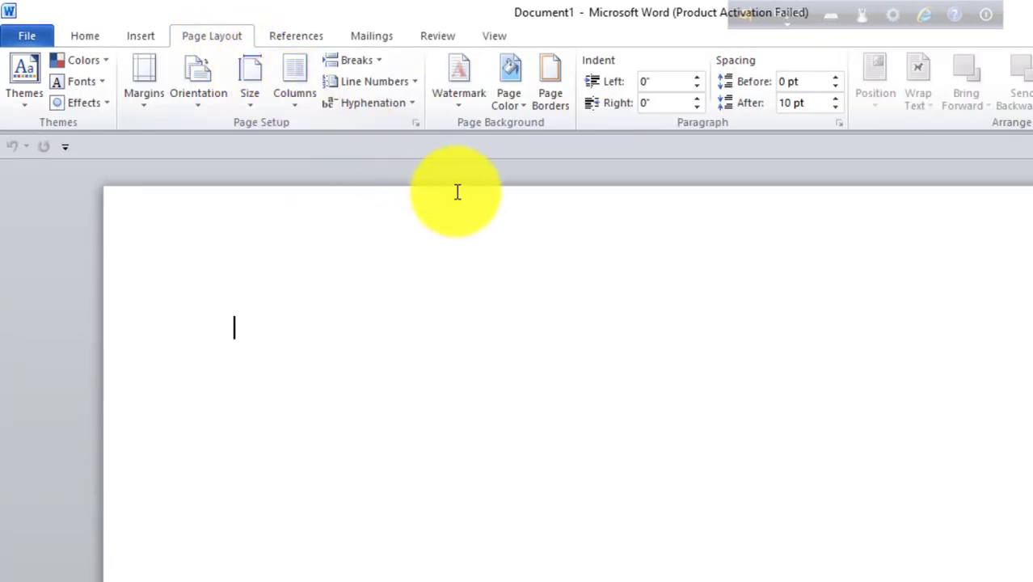
click(416, 124)
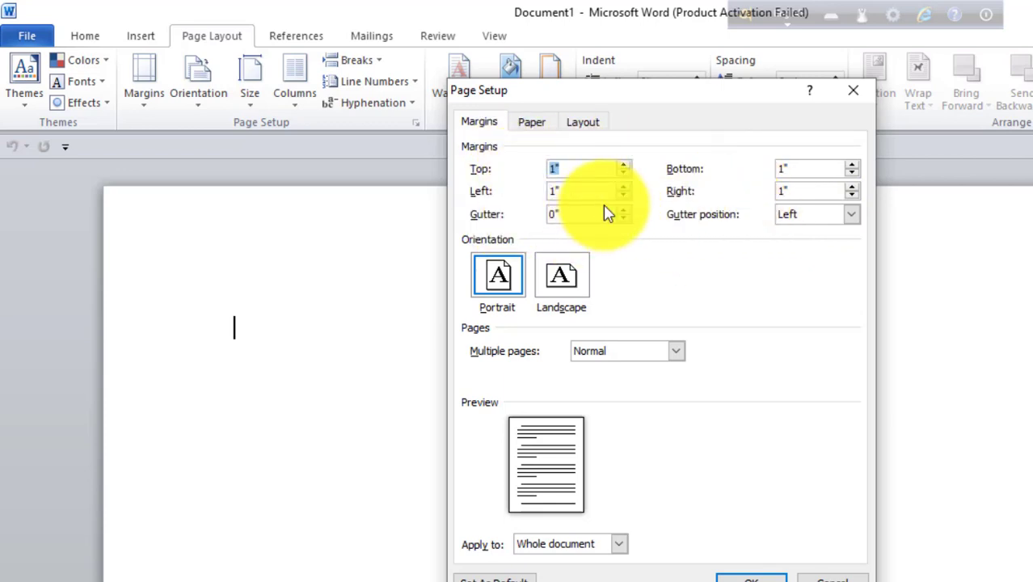
click(852, 197)
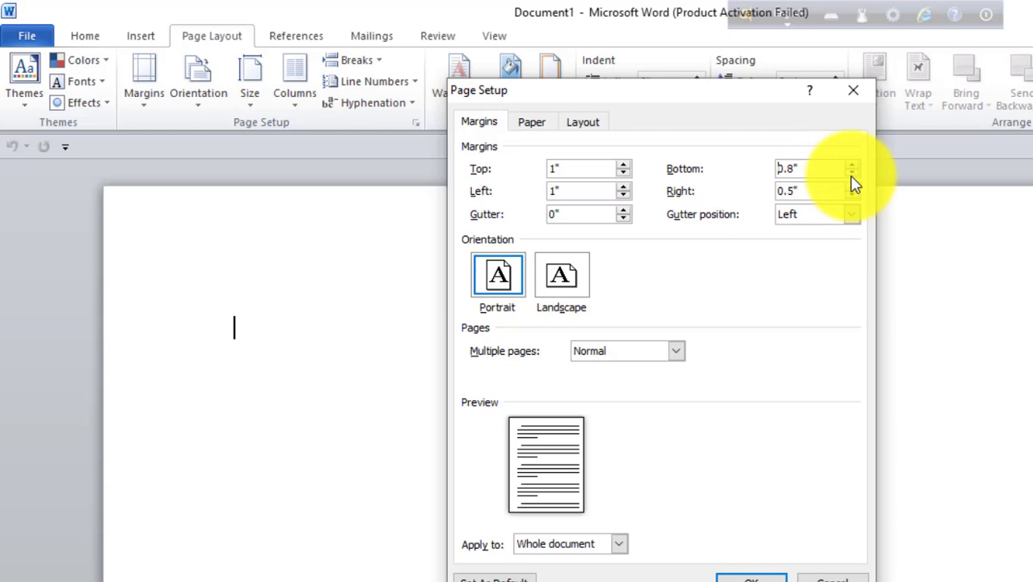
click(852, 175)
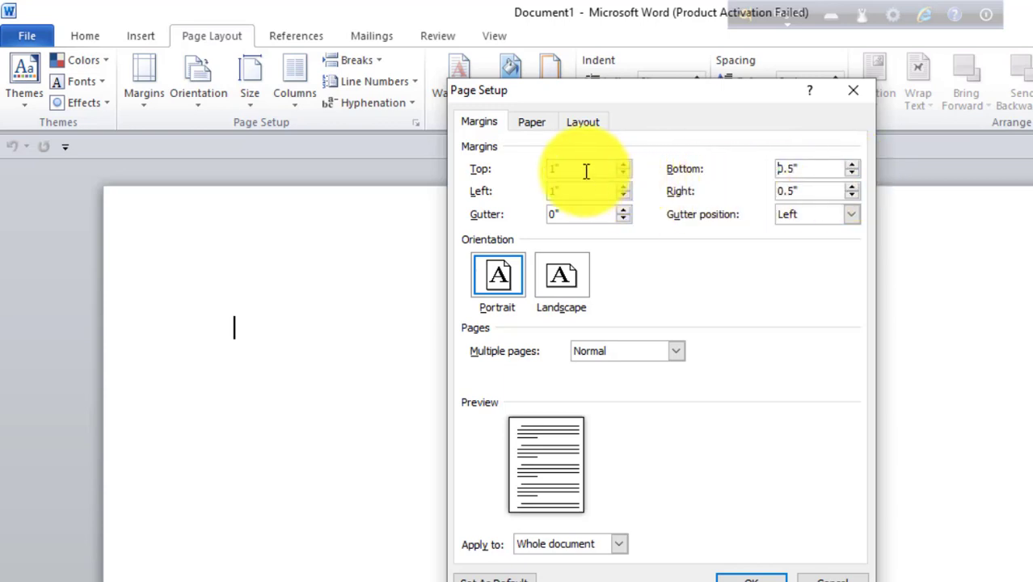
click(624, 175)
click(624, 175)
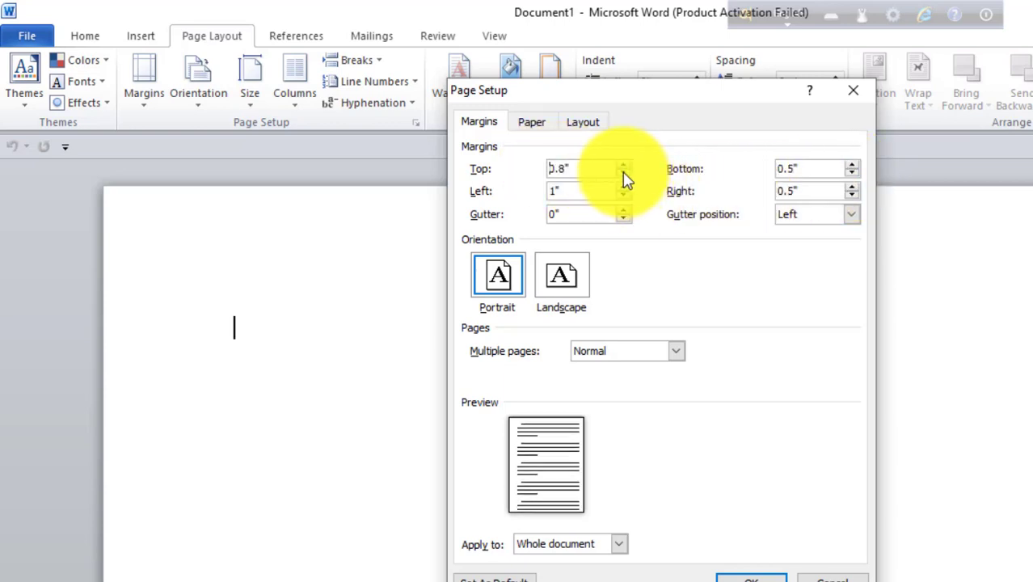
click(623, 174)
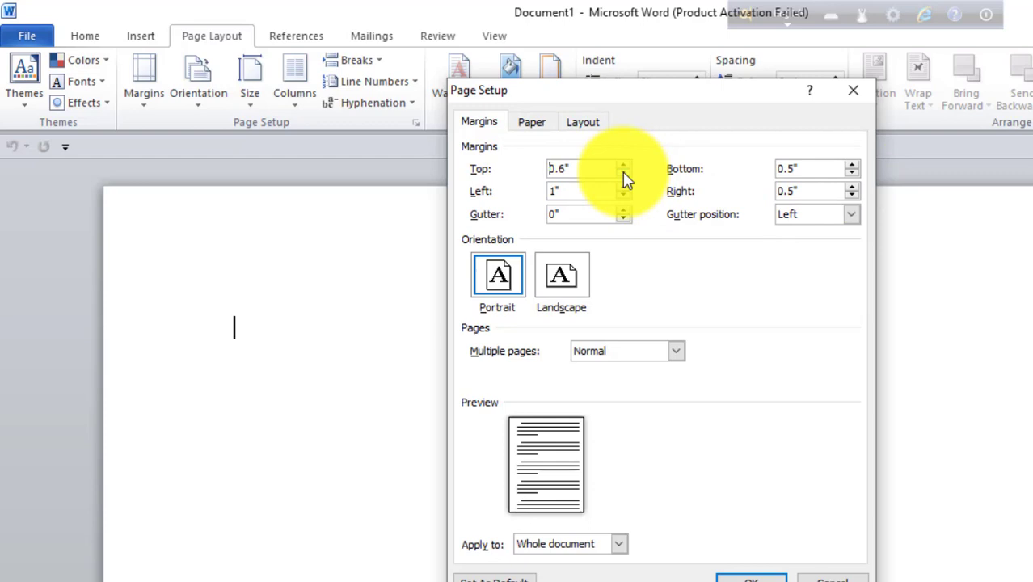
click(624, 174)
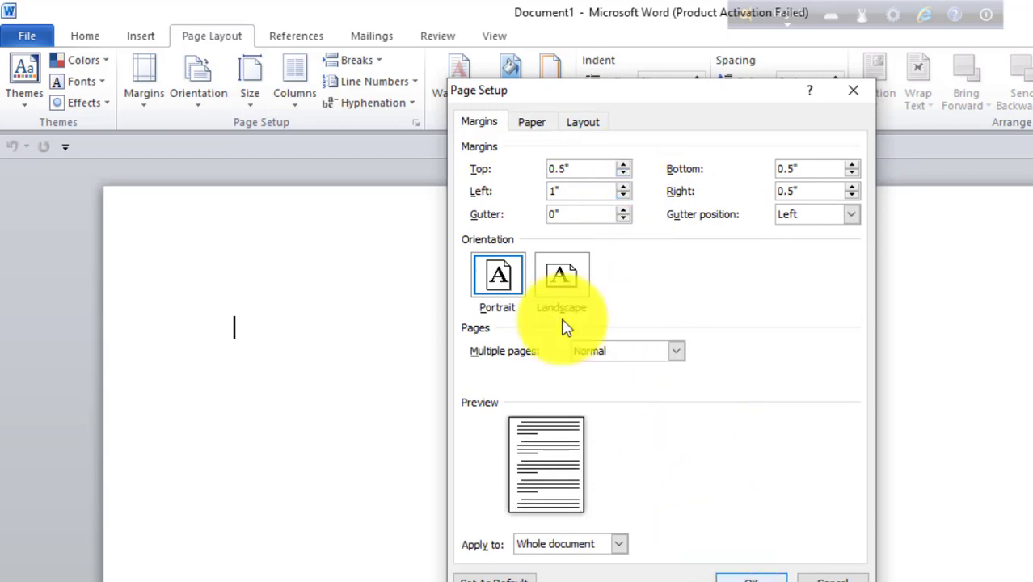
click(744, 579)
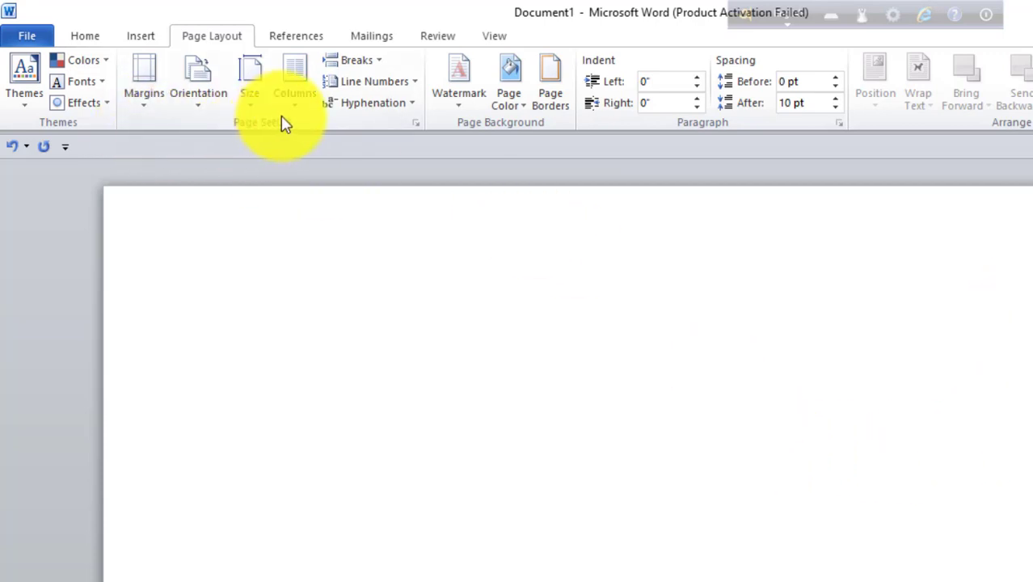
click(417, 123)
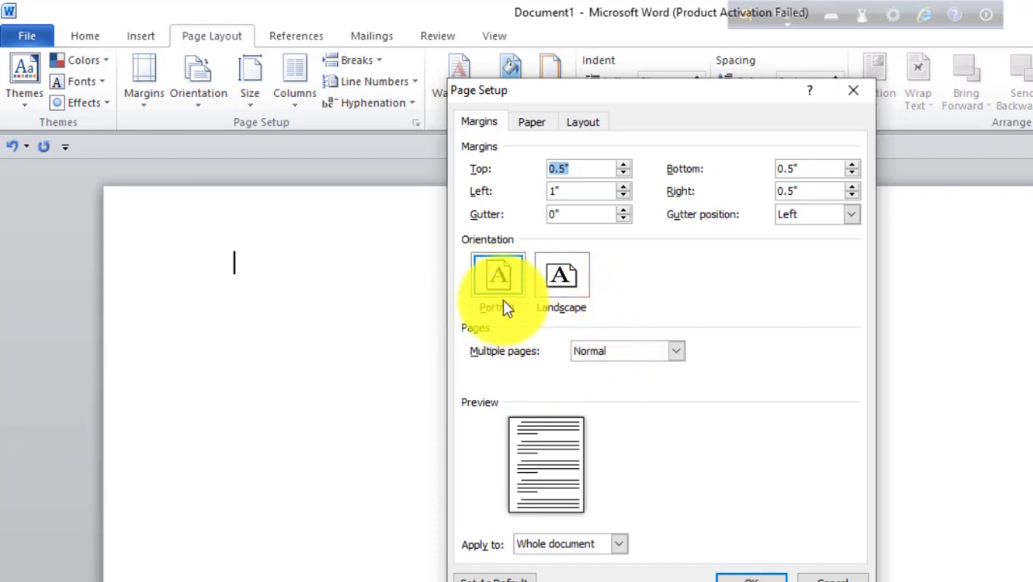
click(563, 283)
click(752, 578)
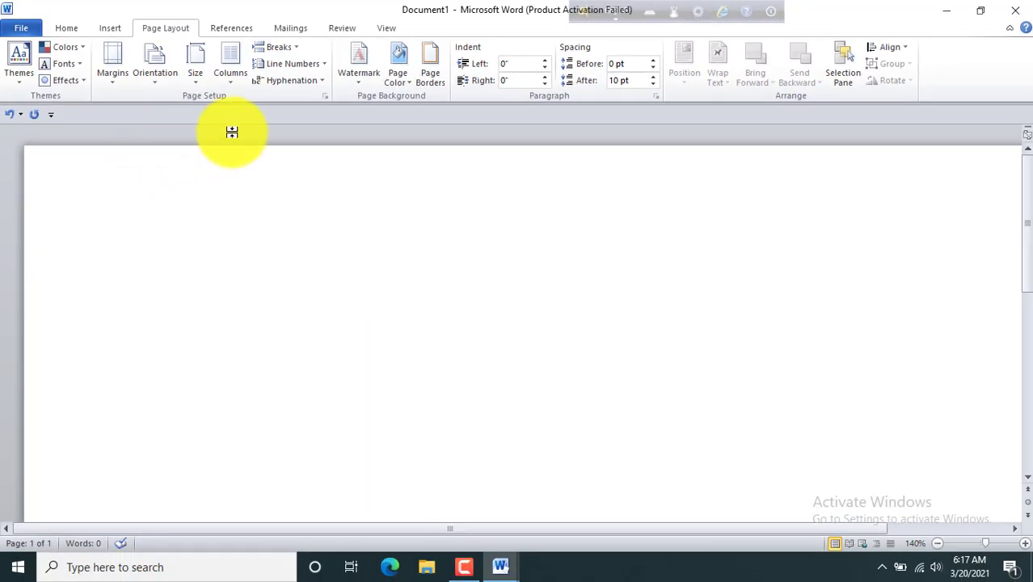
click(324, 95)
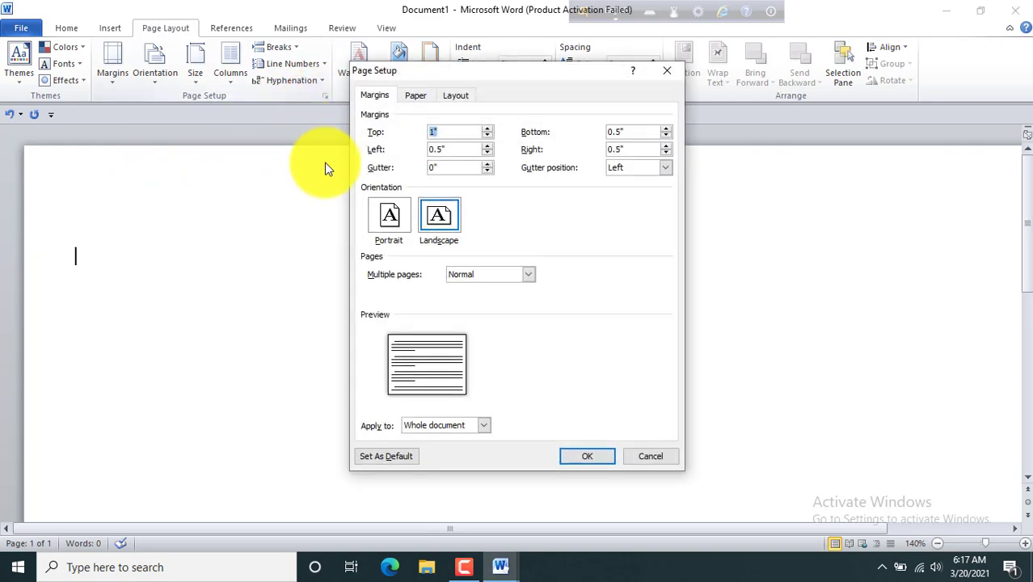
click(386, 220)
click(585, 465)
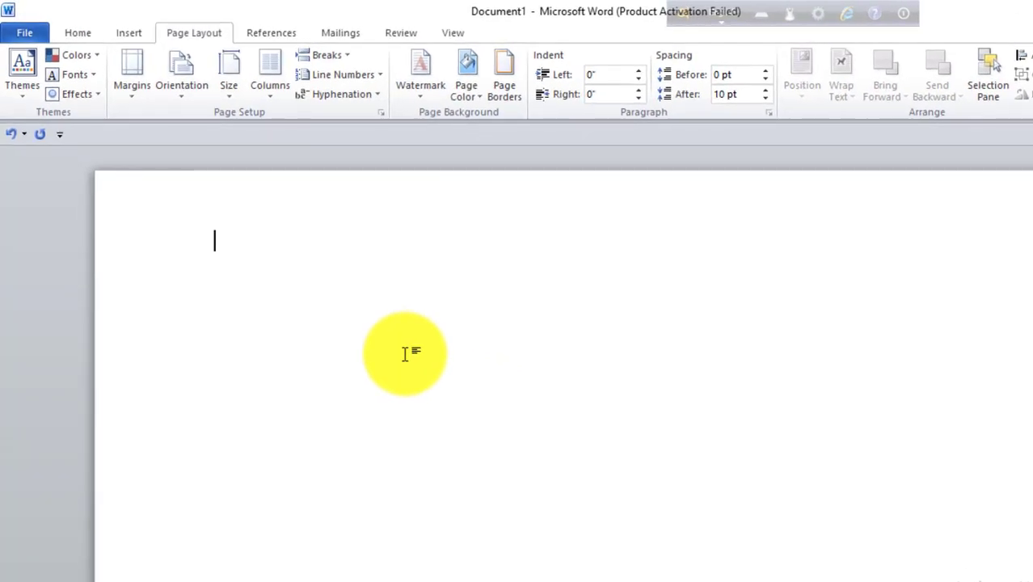
Type the heading DIGITAL COMPUTER SCHOOL in capitals on the first line and select it.
text(di)
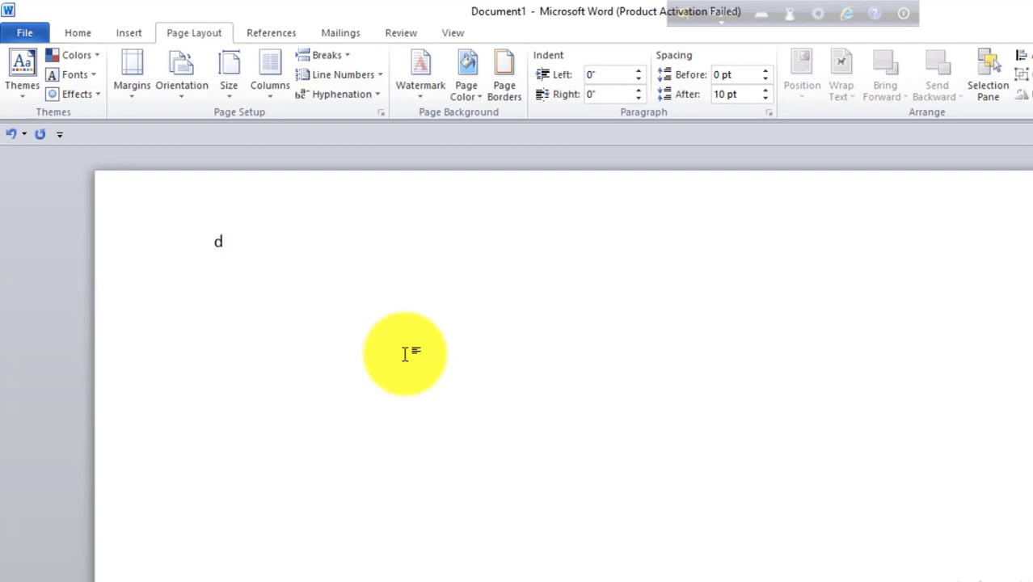
key(Caps_Lock)
text(D)
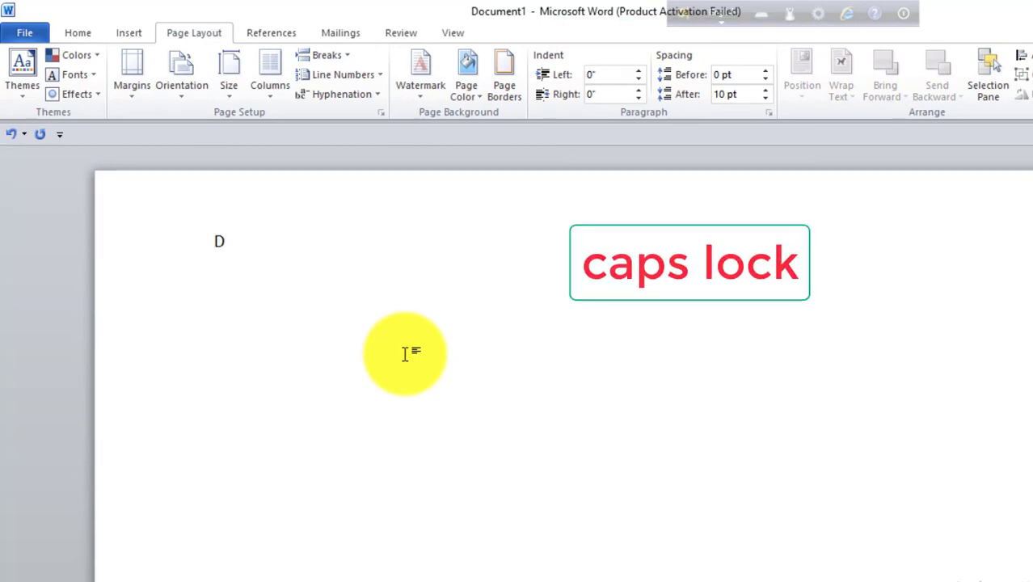
text(I)
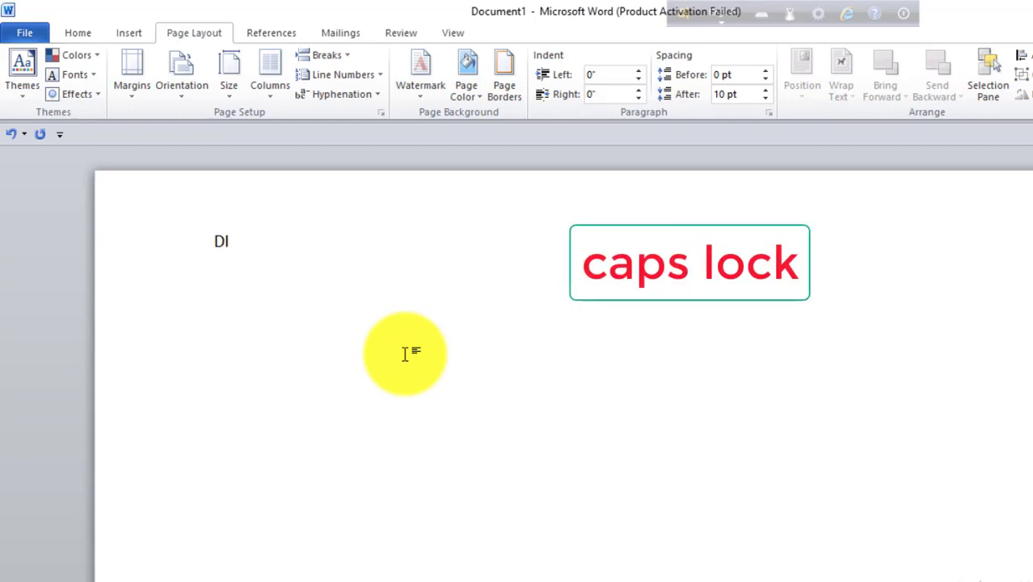
text(GITAL )
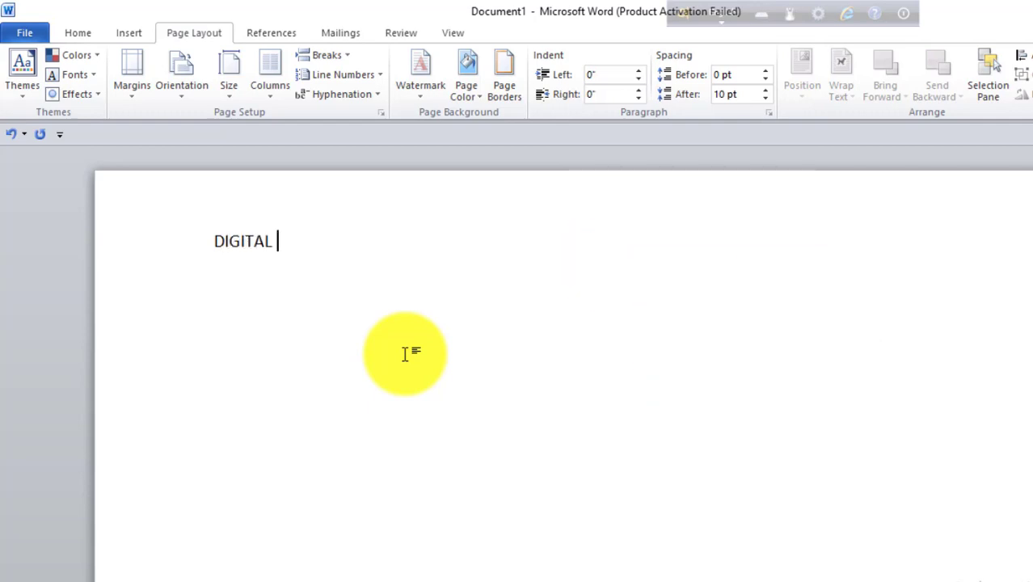
text(COMPUTER SCHOOL)
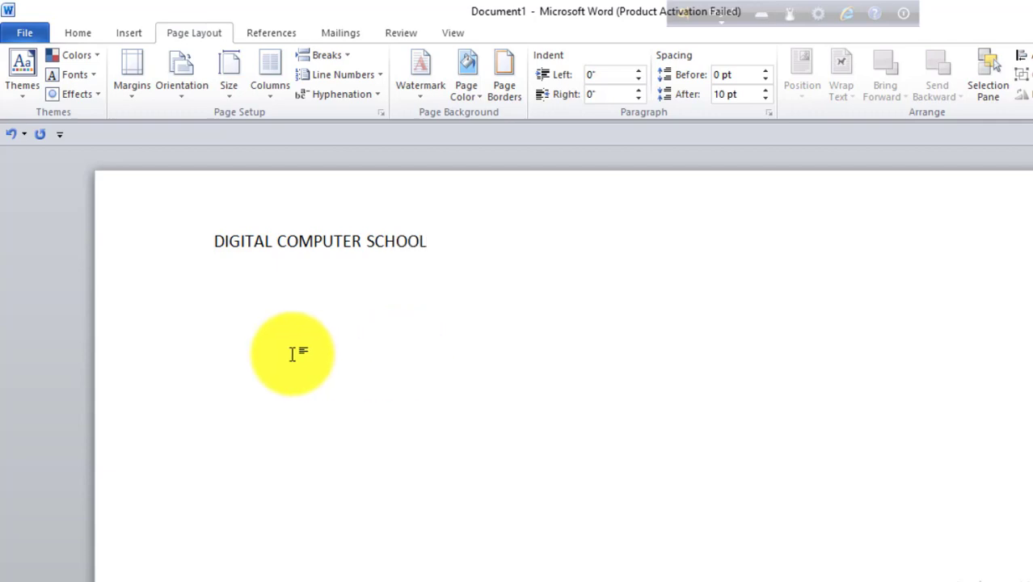
click(63, 236)
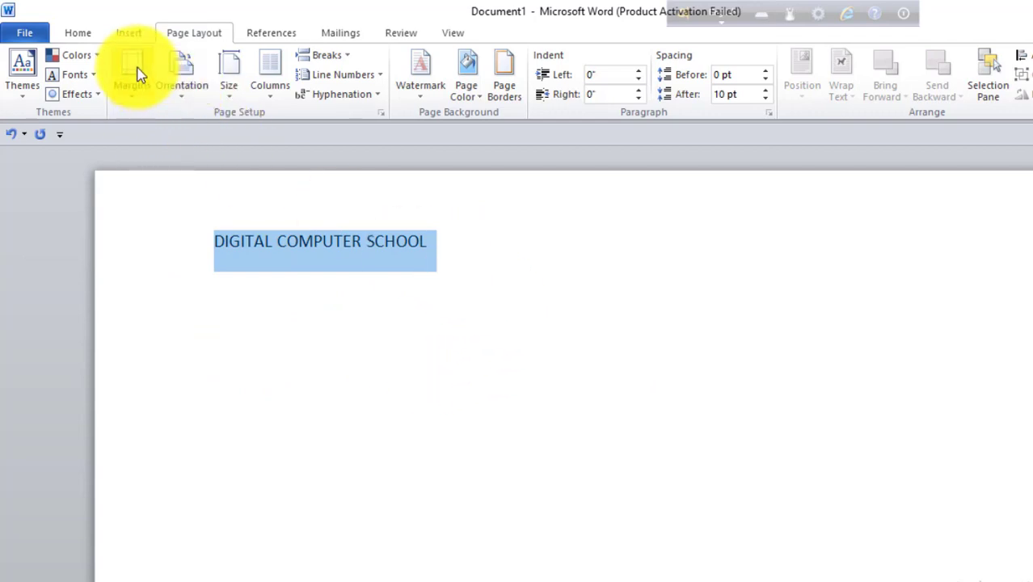
Center the DIGITAL COMPUTER SCHOOL heading after briefly right-aligning it.
click(71, 32)
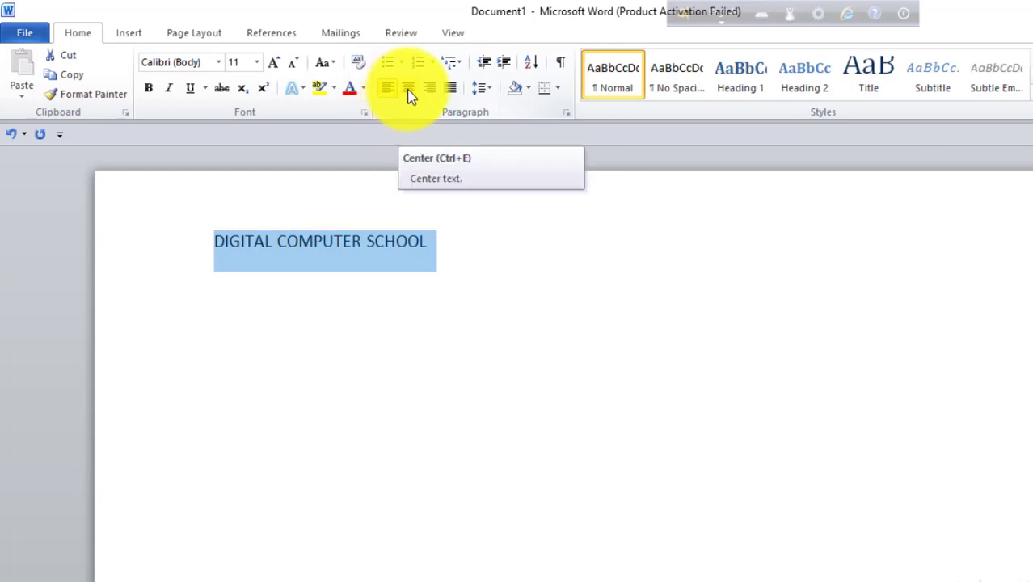
click(408, 88)
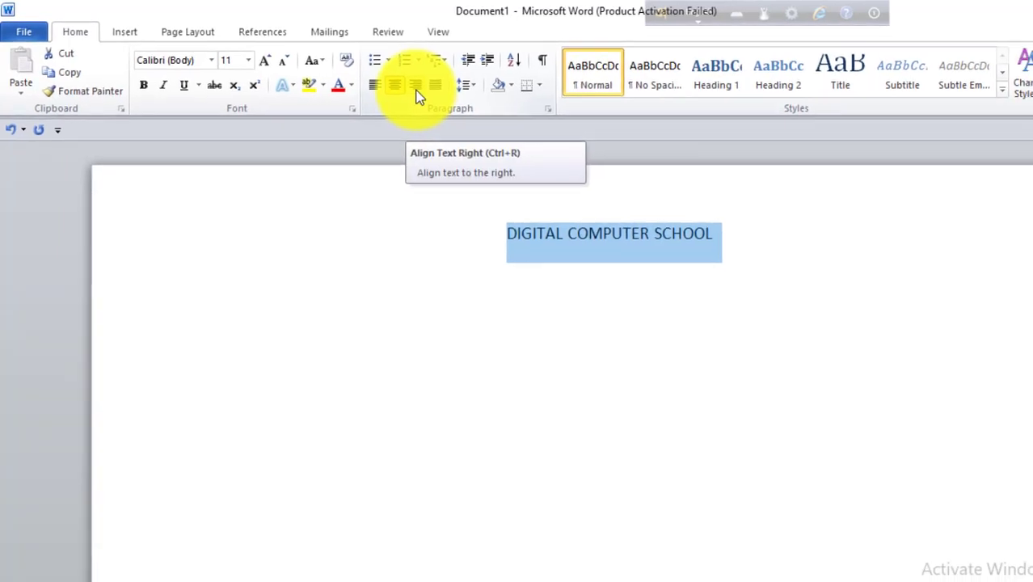
click(417, 91)
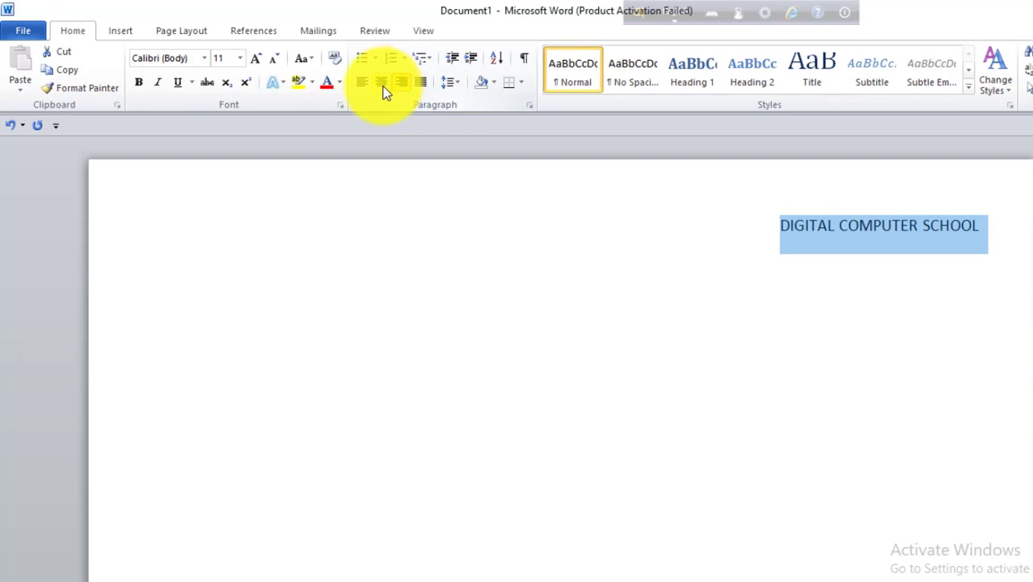
click(383, 84)
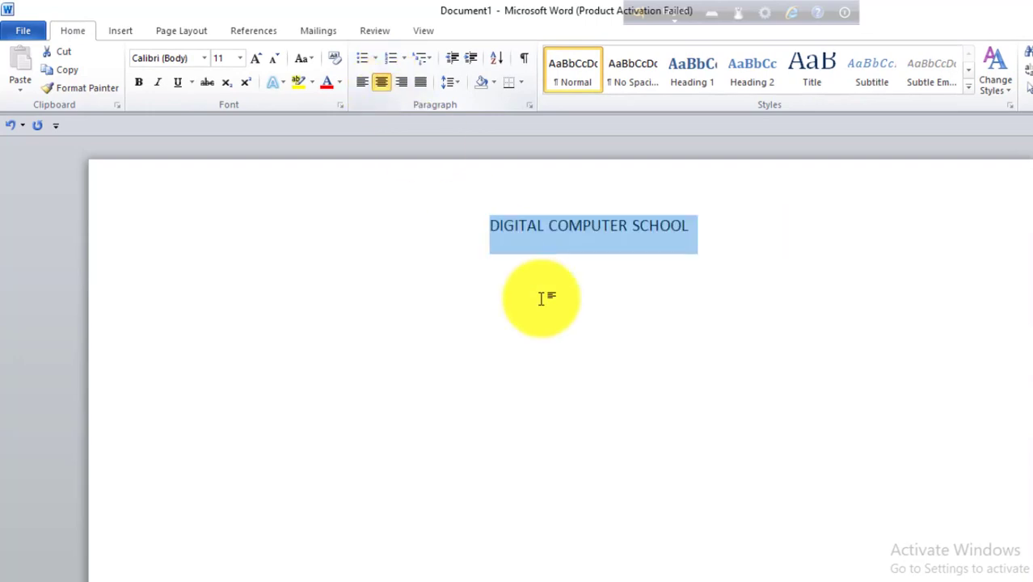
click(689, 247)
Set the DIGITAL COMPUTER SCHOOL heading to 22 pt font size.
triple_click(551, 238)
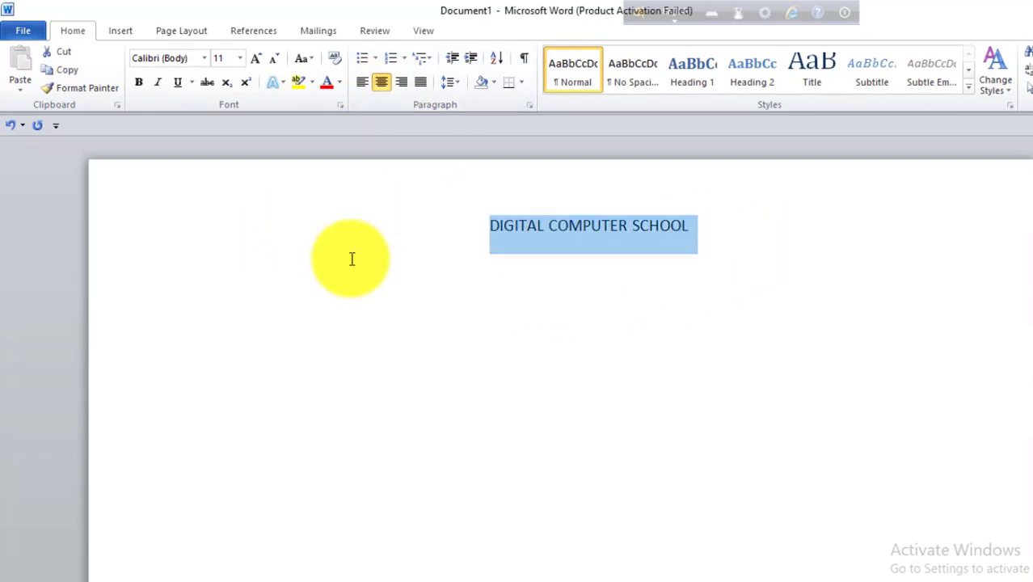
click(238, 58)
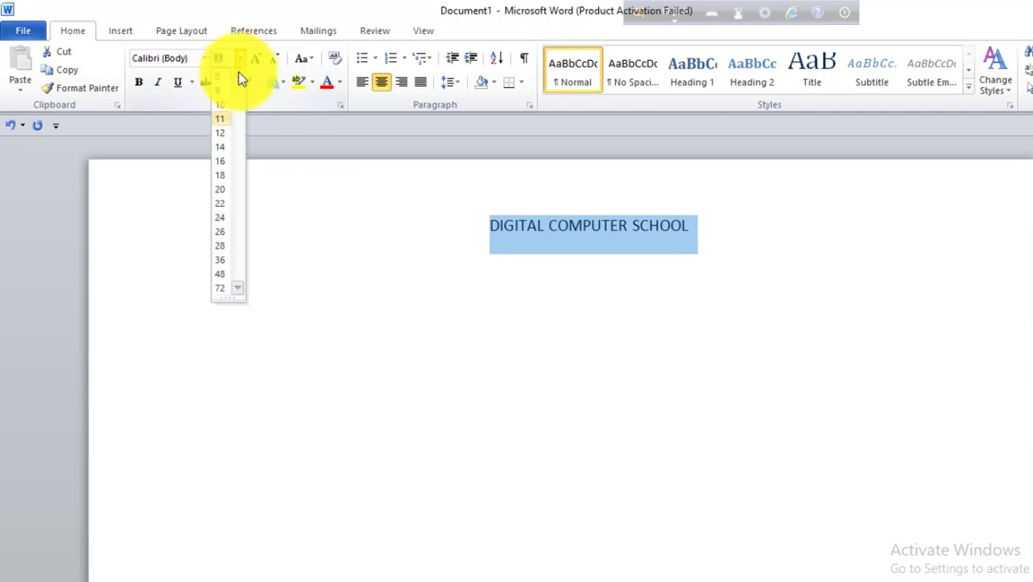
click(224, 212)
click(604, 316)
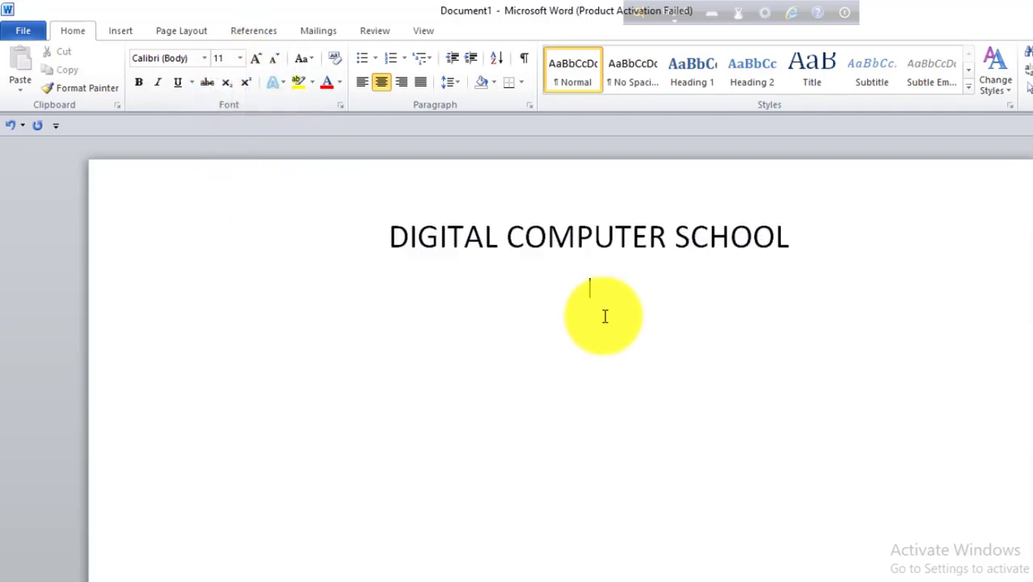
click(616, 236)
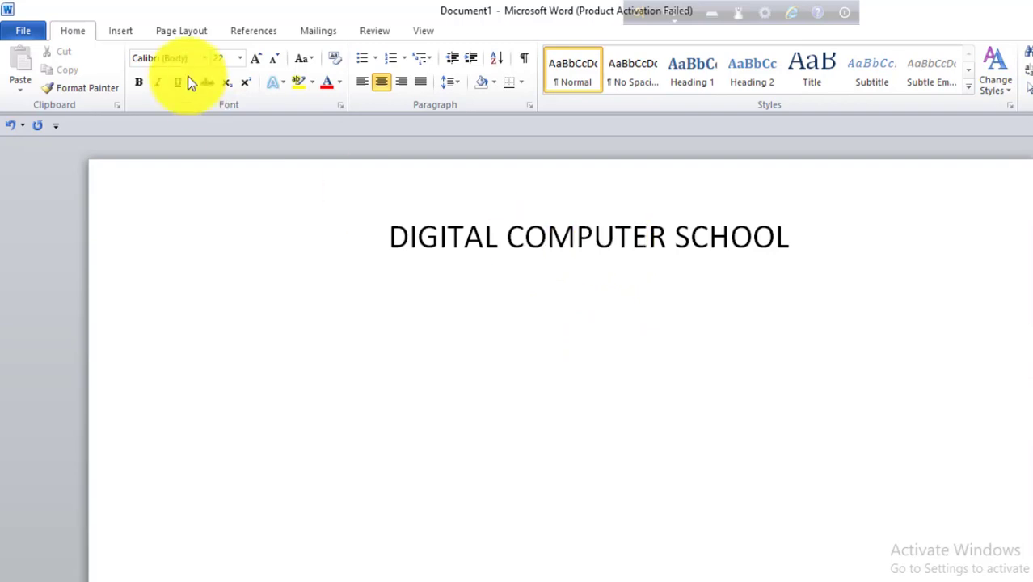
click(240, 59)
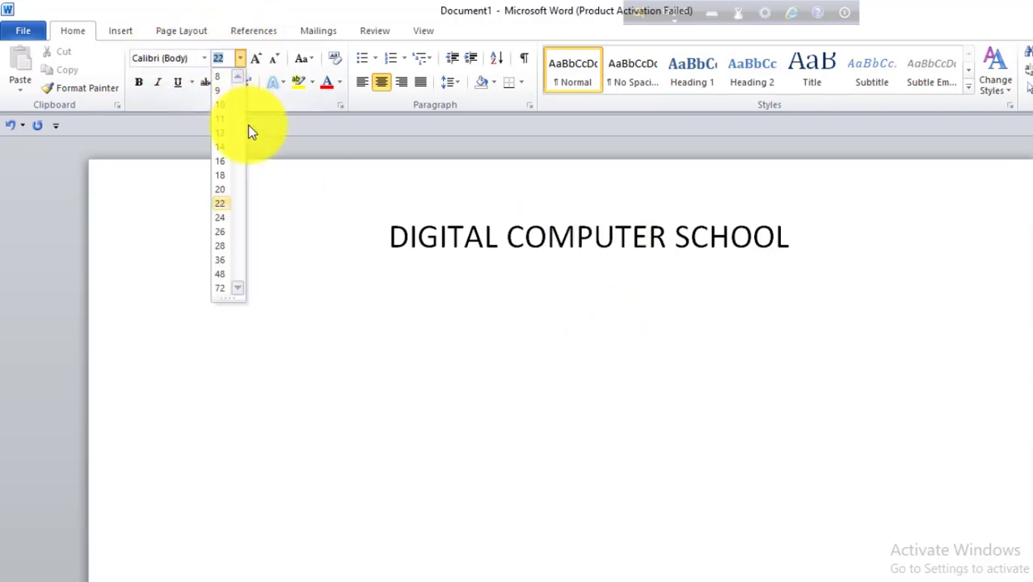
click(223, 205)
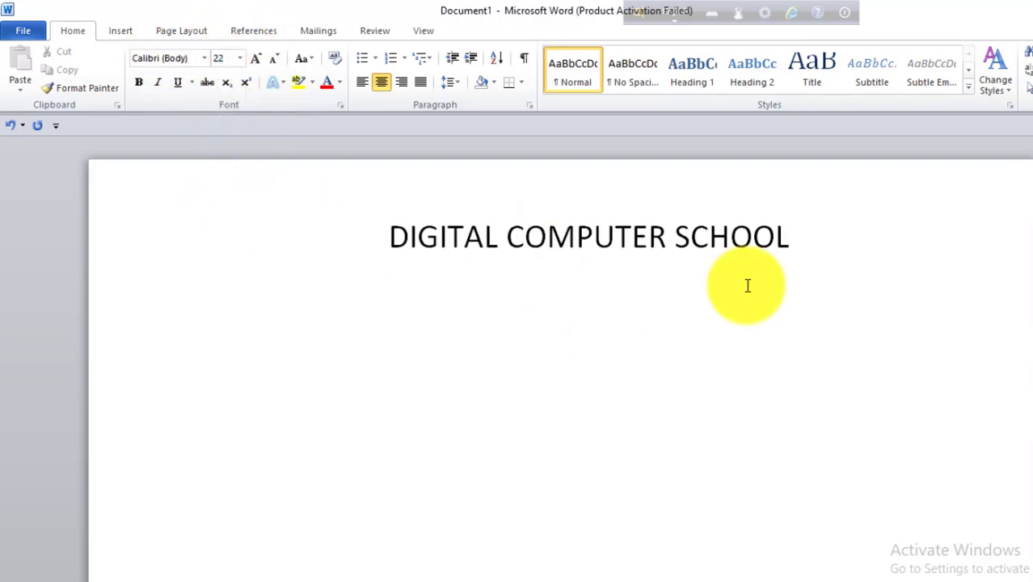
click(27, 219)
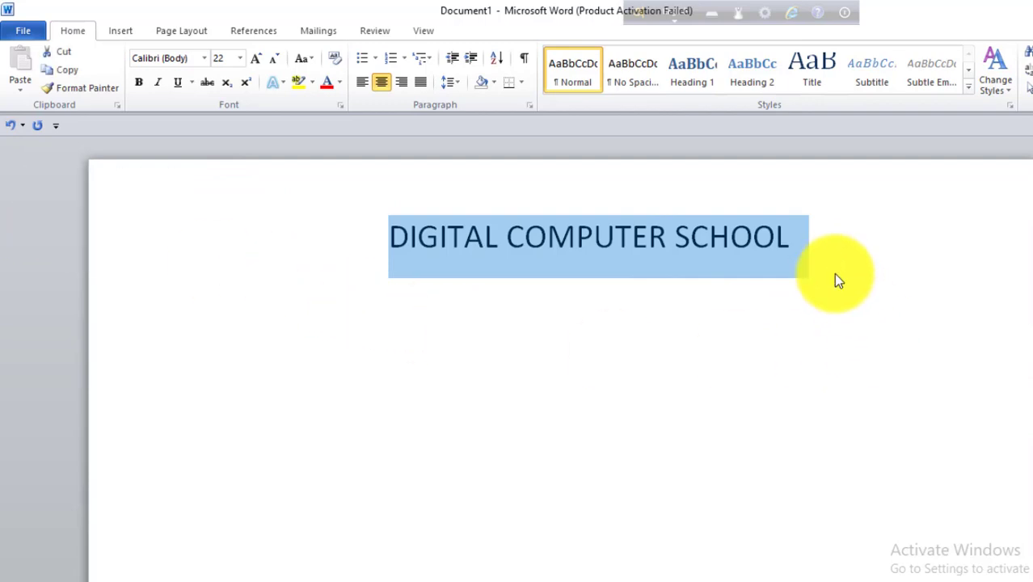
Add a new empty line after SCHOOL and set it to left alignment.
click(833, 268)
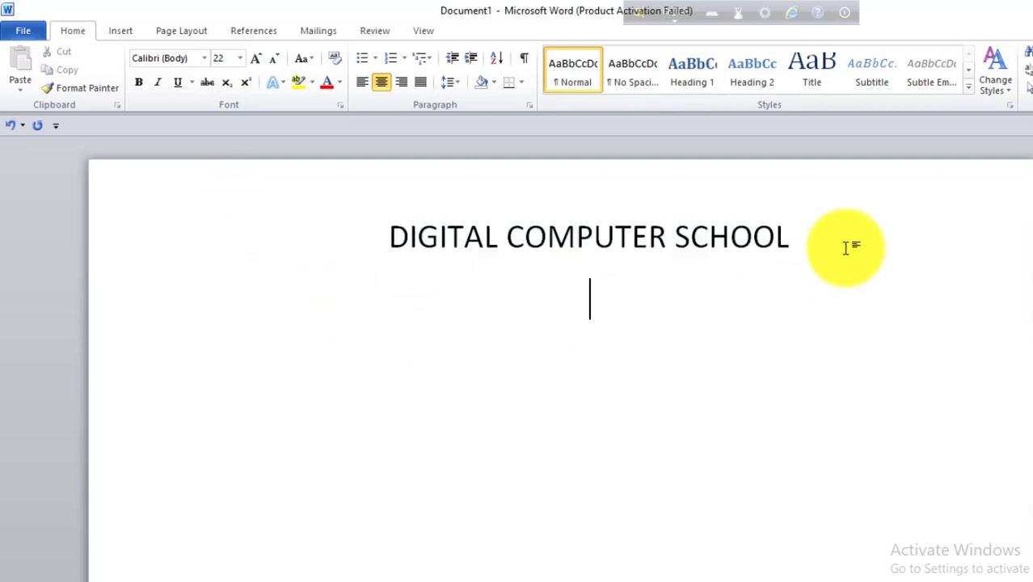
key(Return)
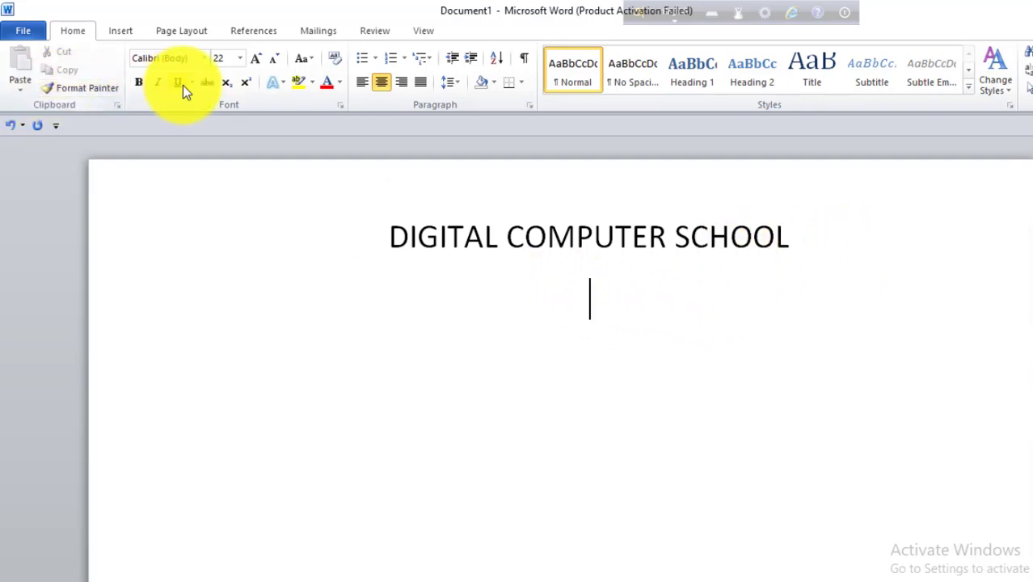
click(403, 83)
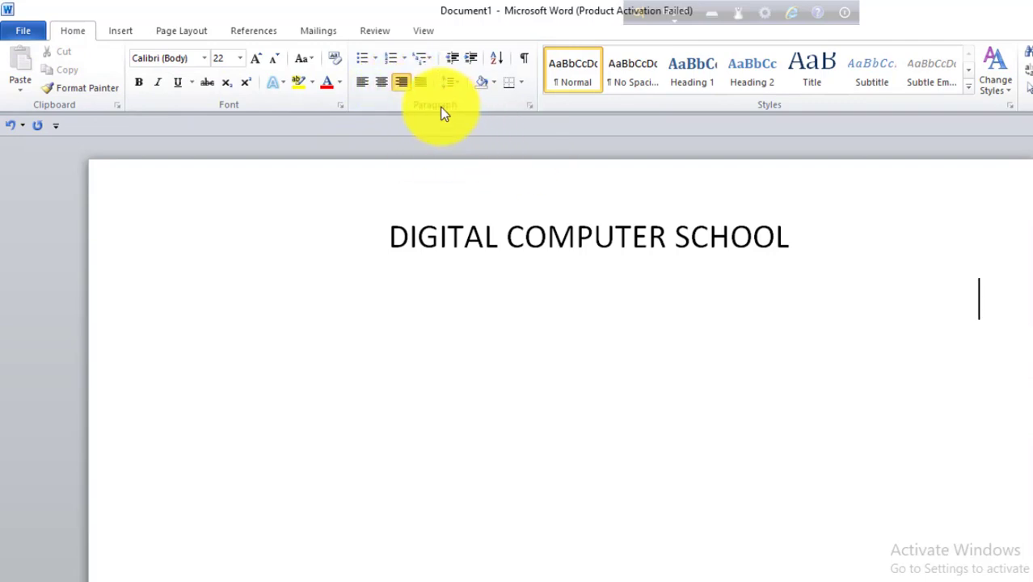
click(384, 82)
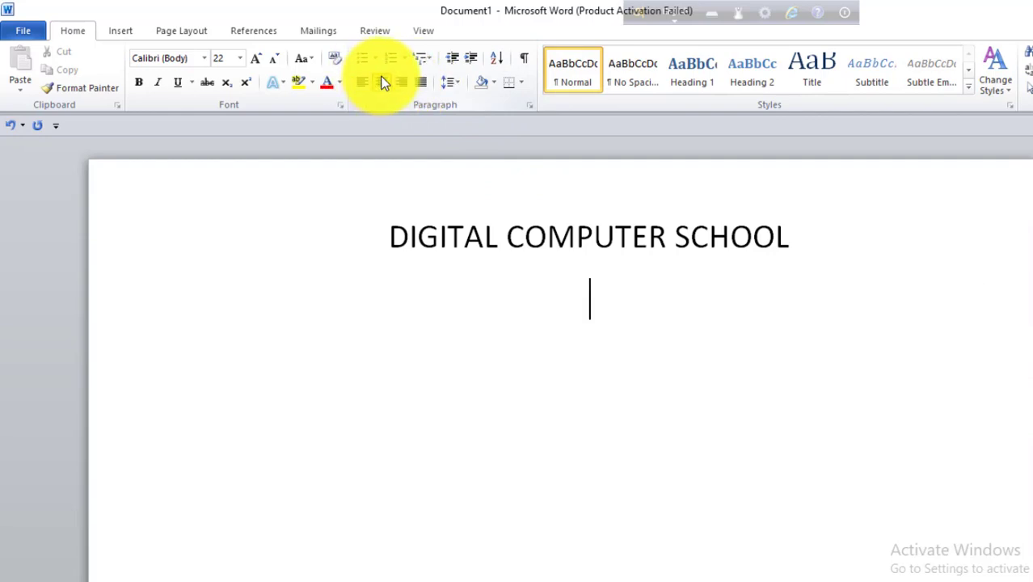
click(365, 83)
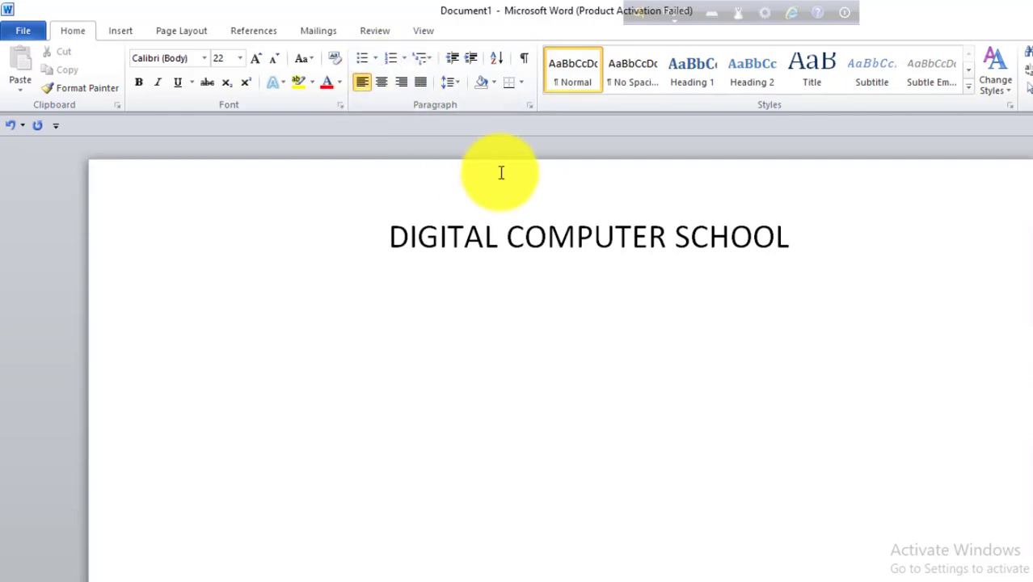
With Caps Lock off, type 'This is very interesting place. I always go there.' below the heading.
text(T)
text(I)
key(Caps_Lock)
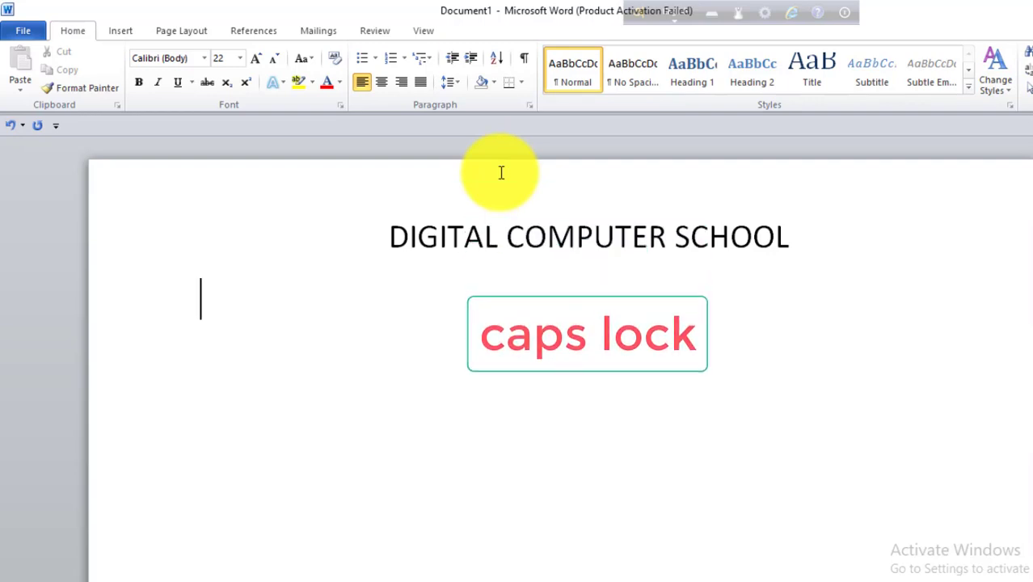
key(shift)
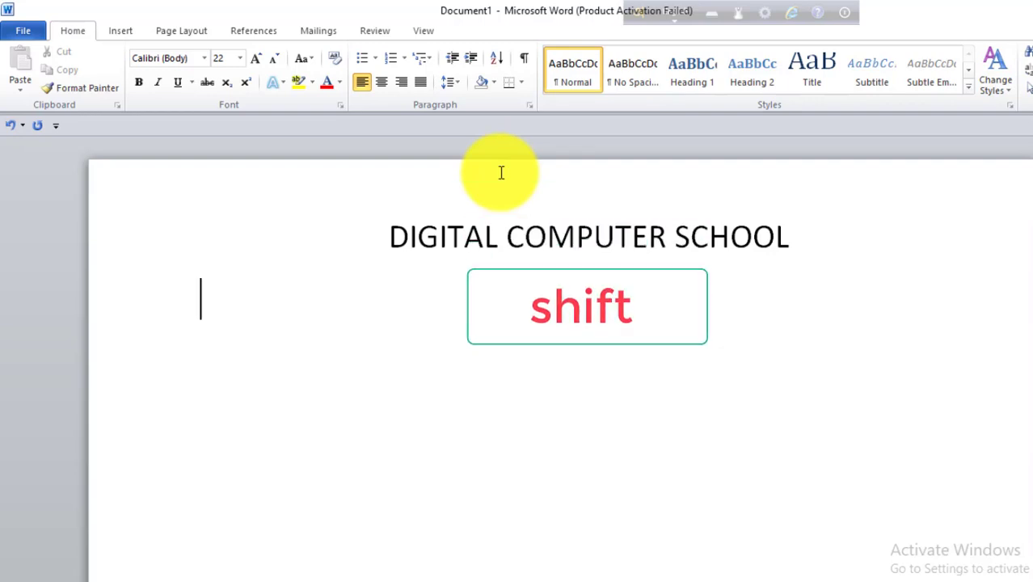
text(T)
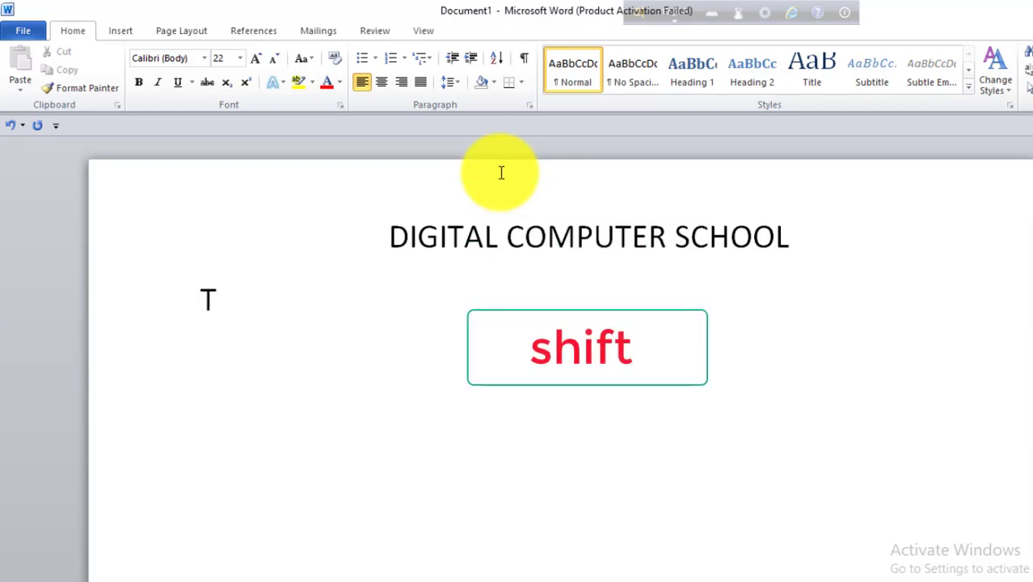
key(shift)
text(h)
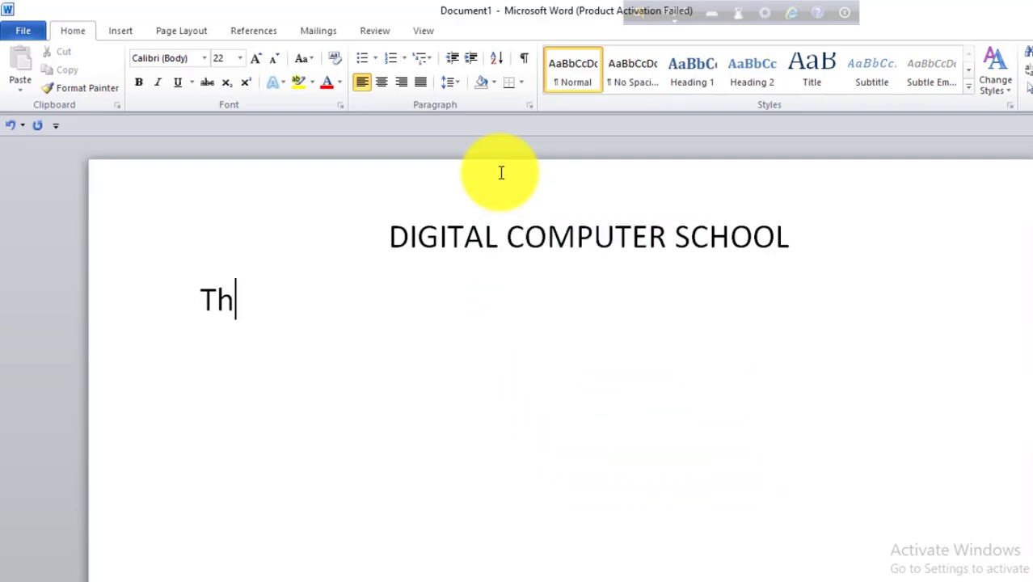
text(is i)
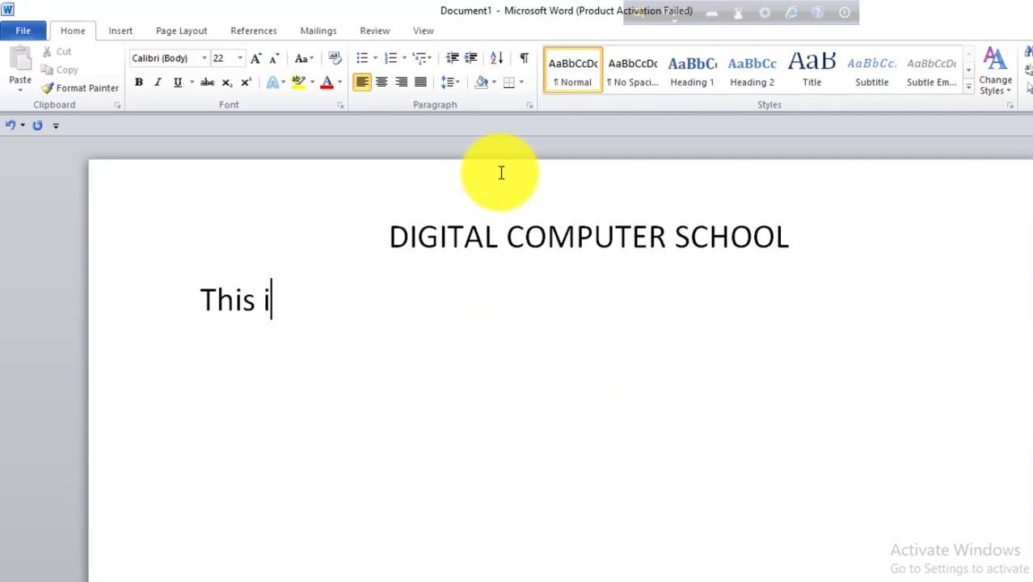
text(s ver)
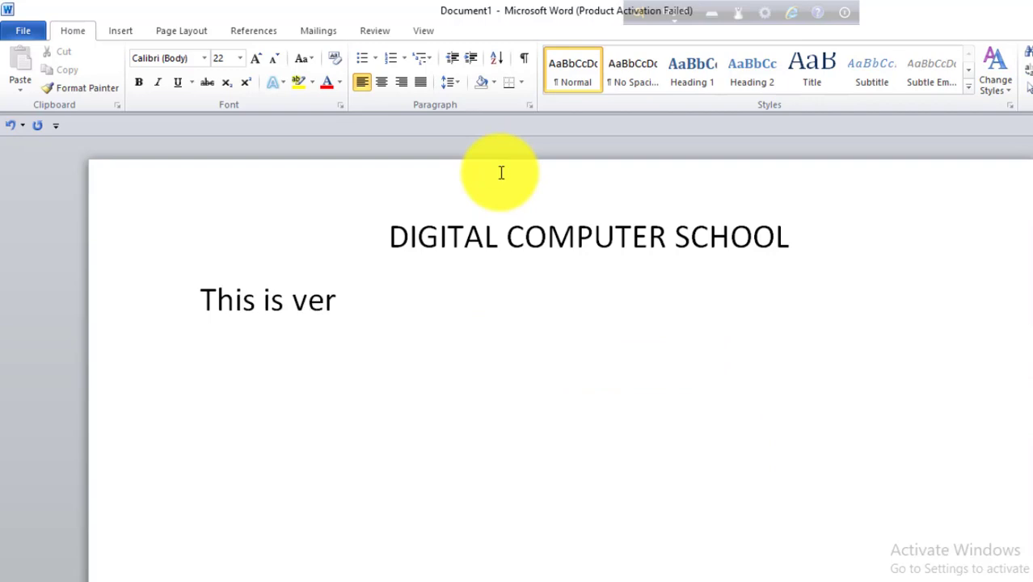
text(y inter)
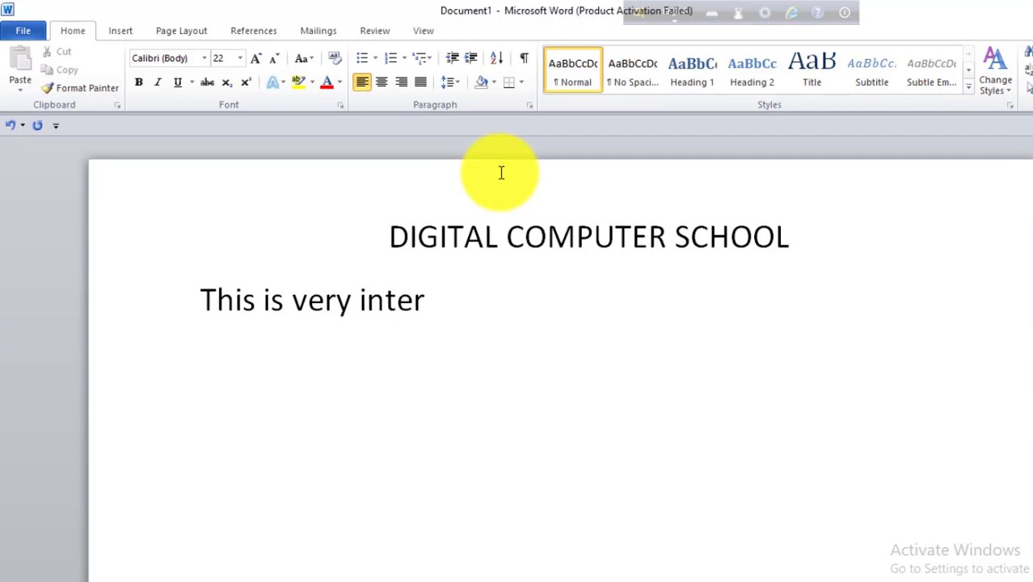
text(est)
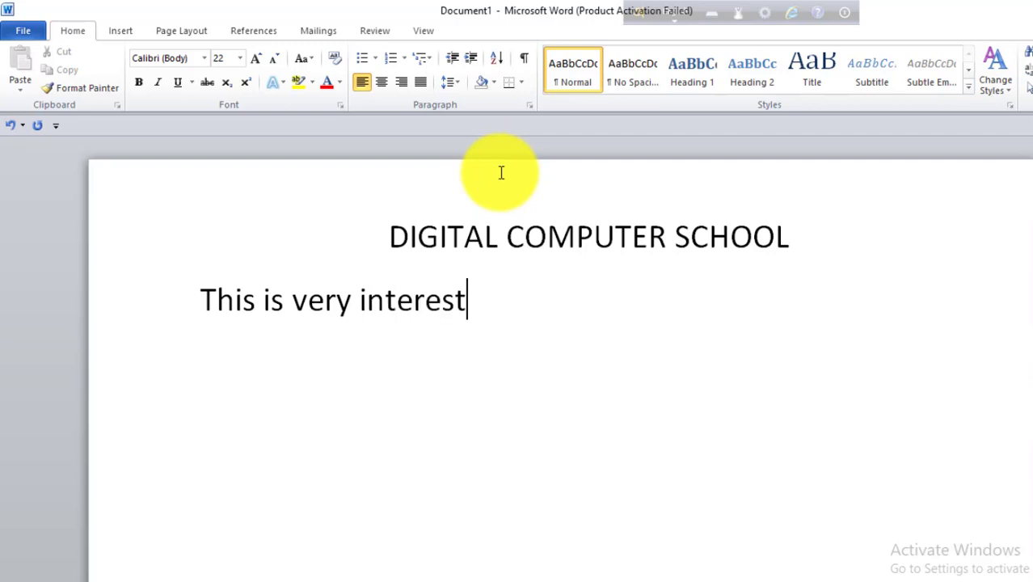
text(ing place. i)
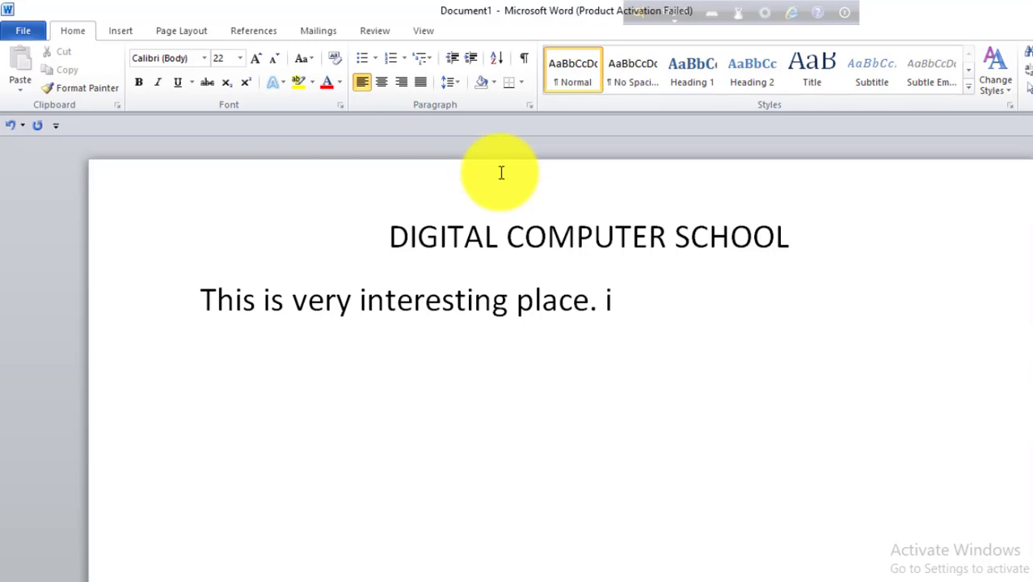
text(always go th)
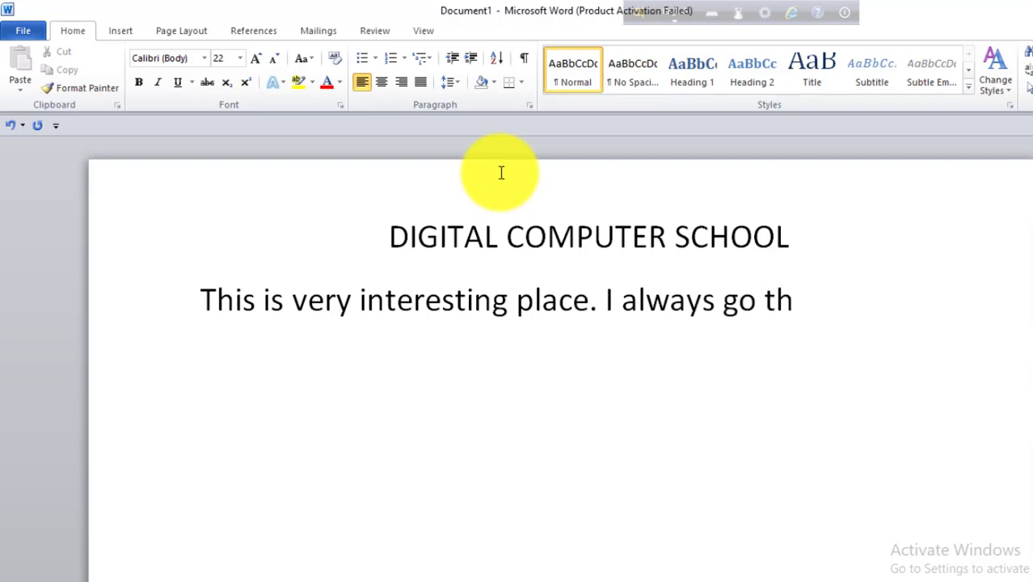
text(ere)
text(.)
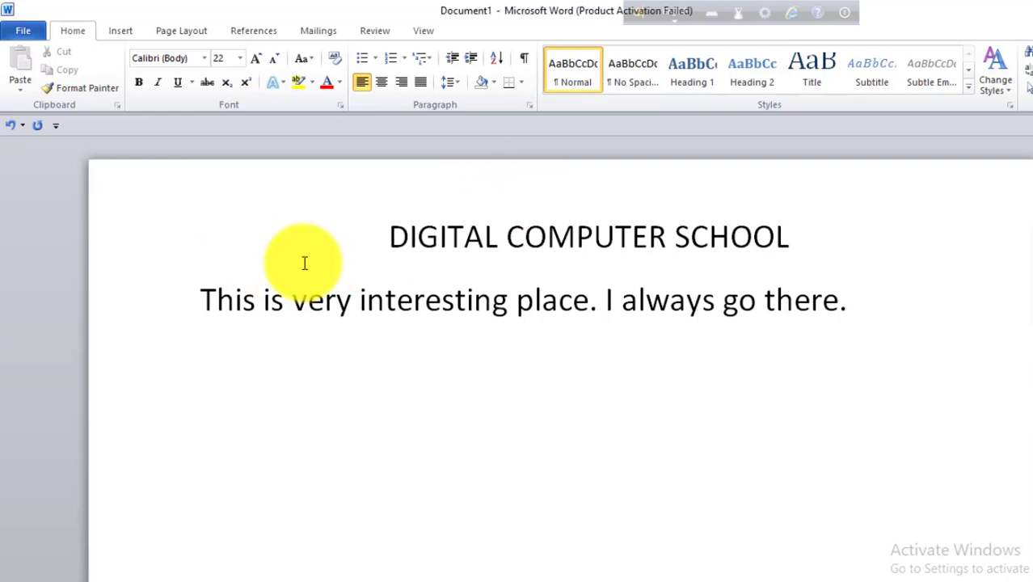
drag(888, 347, 4, 335)
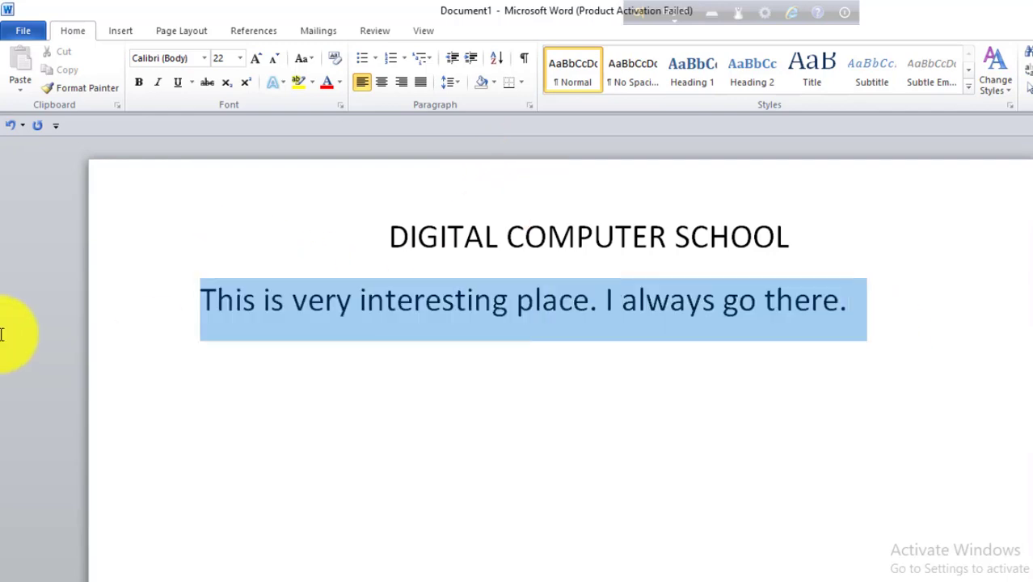
click(339, 82)
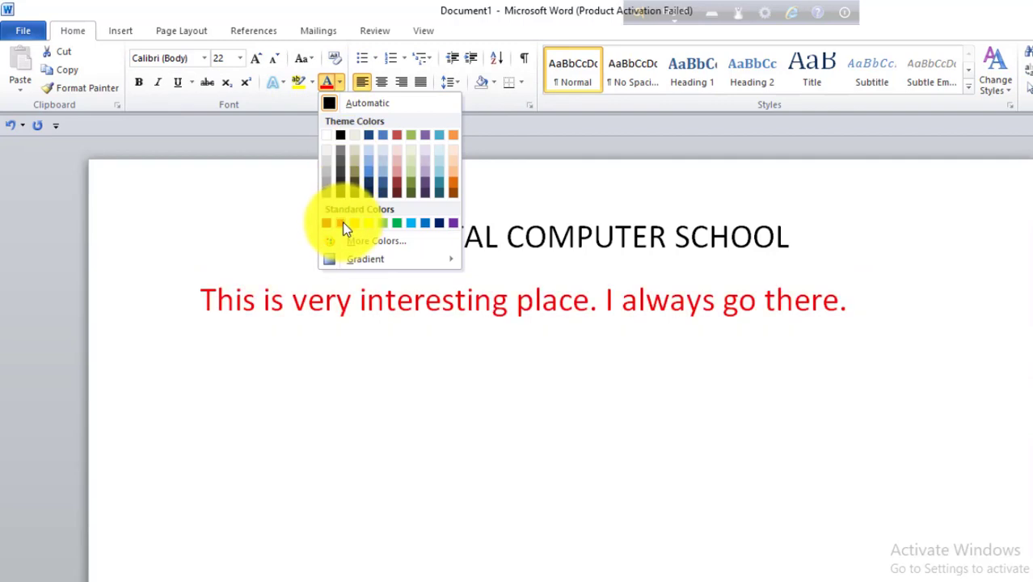
click(410, 223)
click(684, 388)
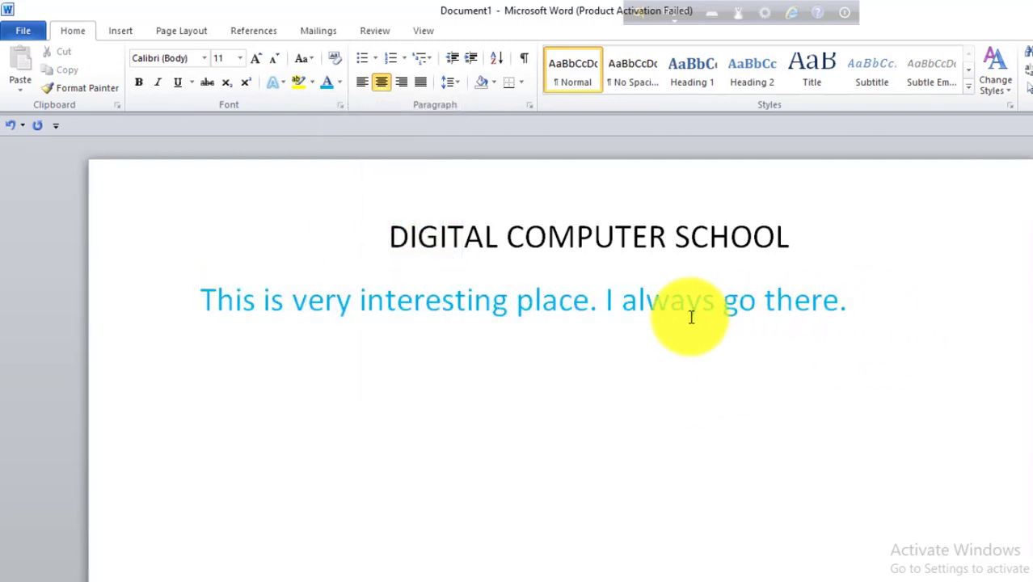
drag(867, 319, 201, 300)
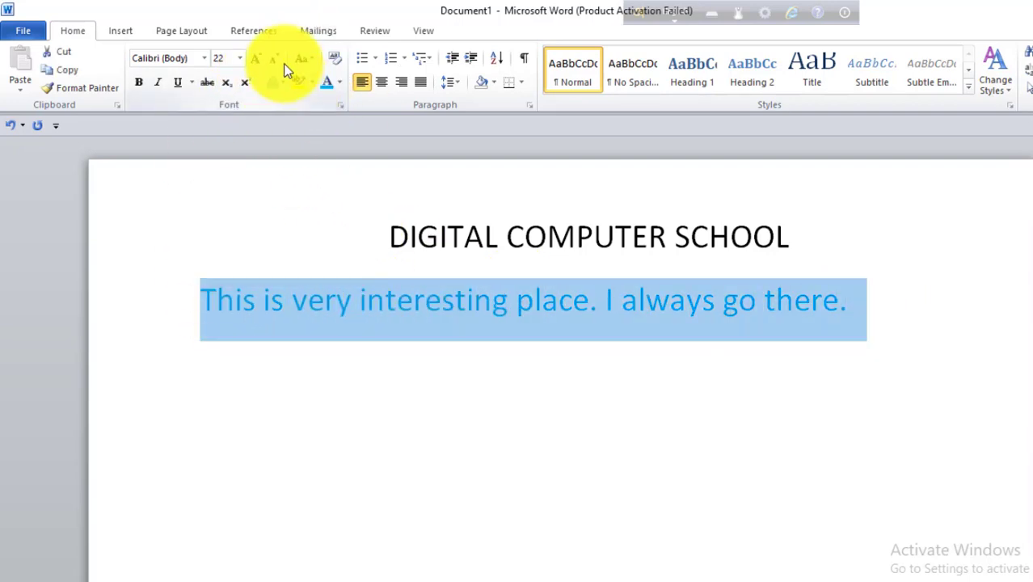
click(312, 61)
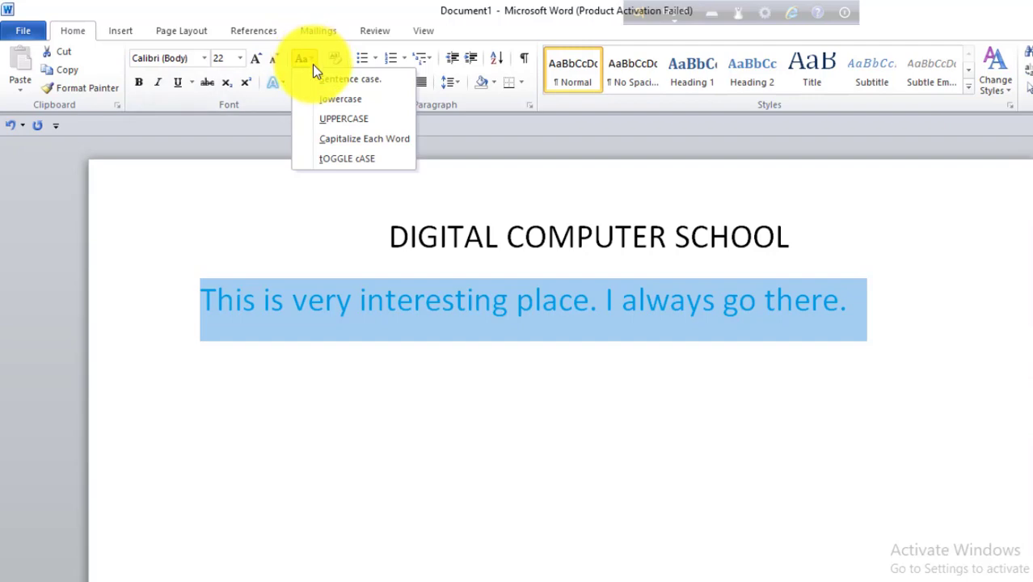
click(334, 119)
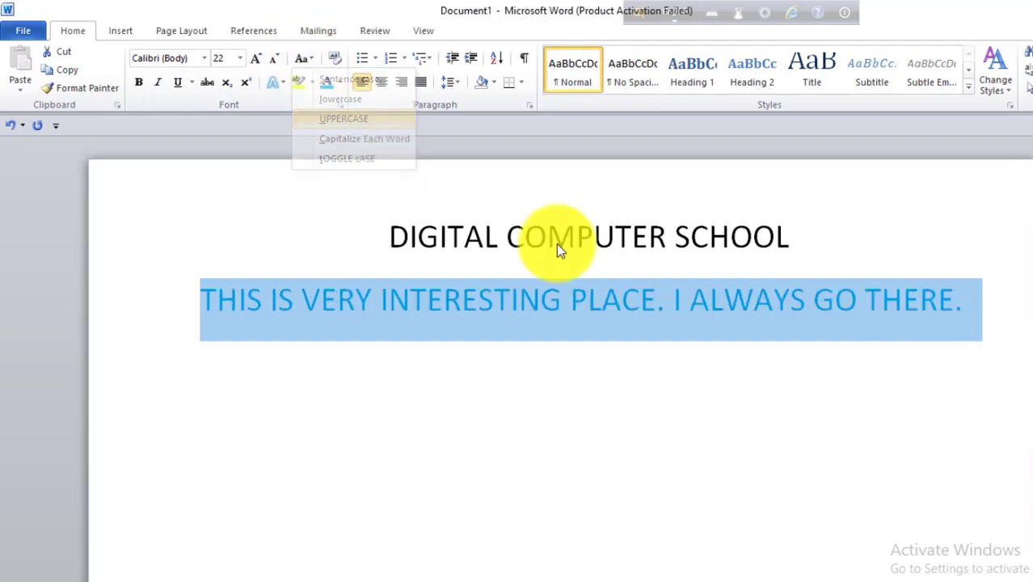
click(922, 404)
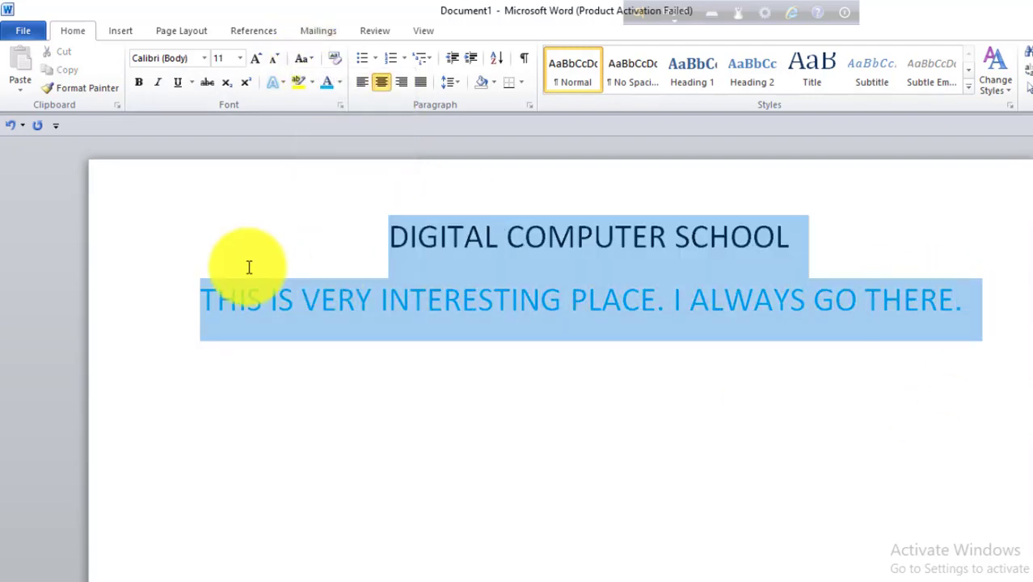
drag(968, 313, 169, 306)
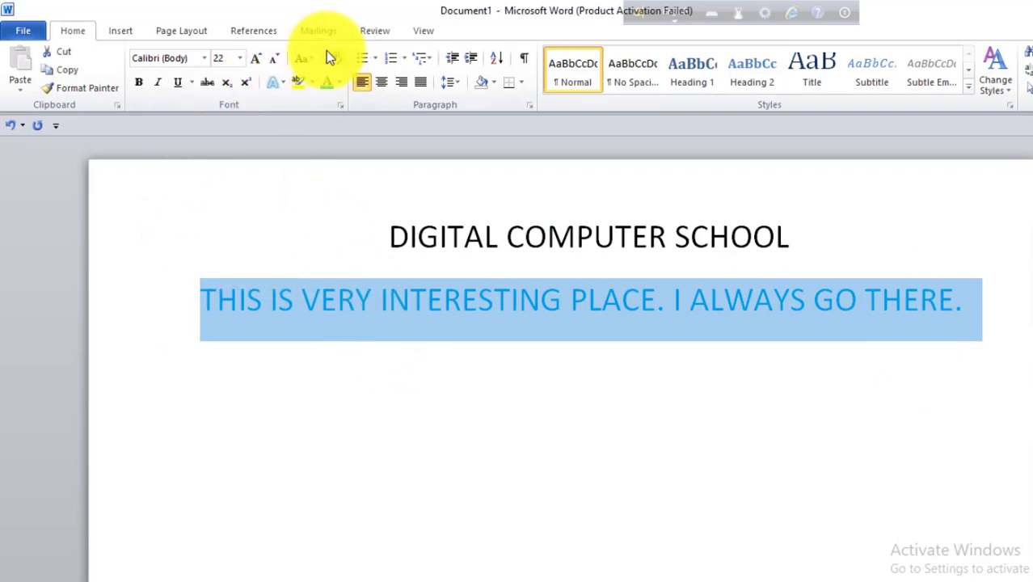
click(307, 59)
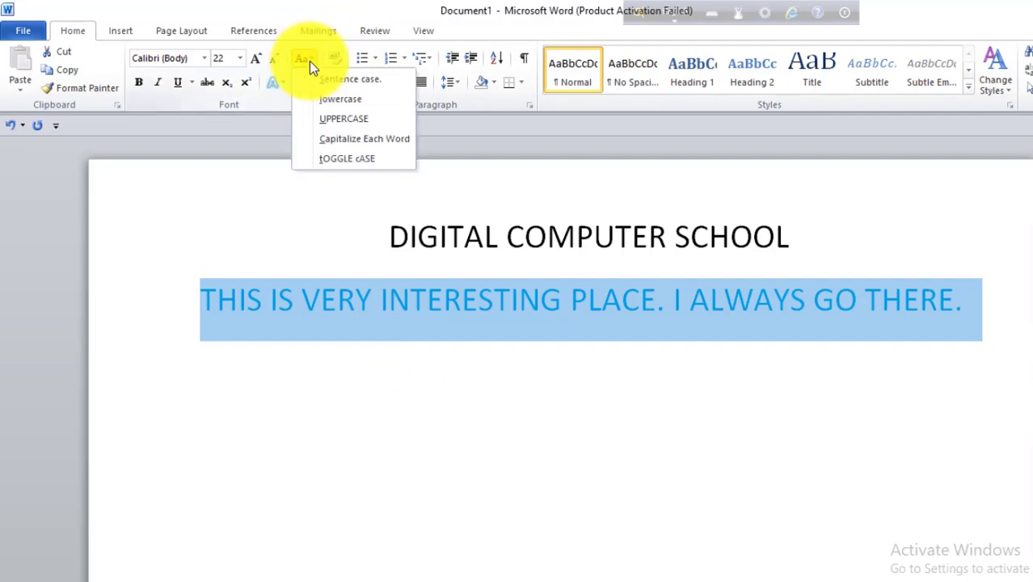
click(339, 103)
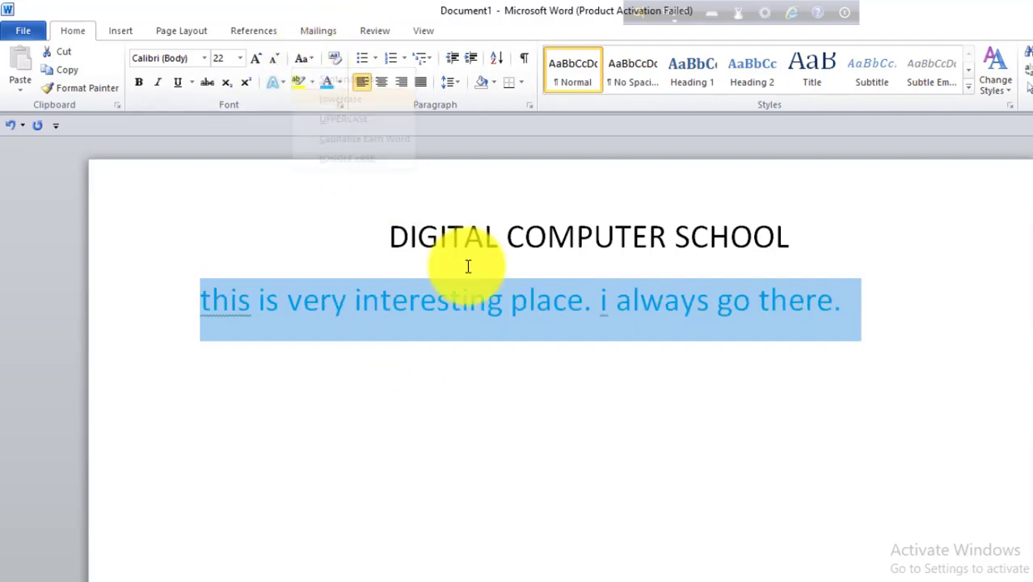
click(309, 60)
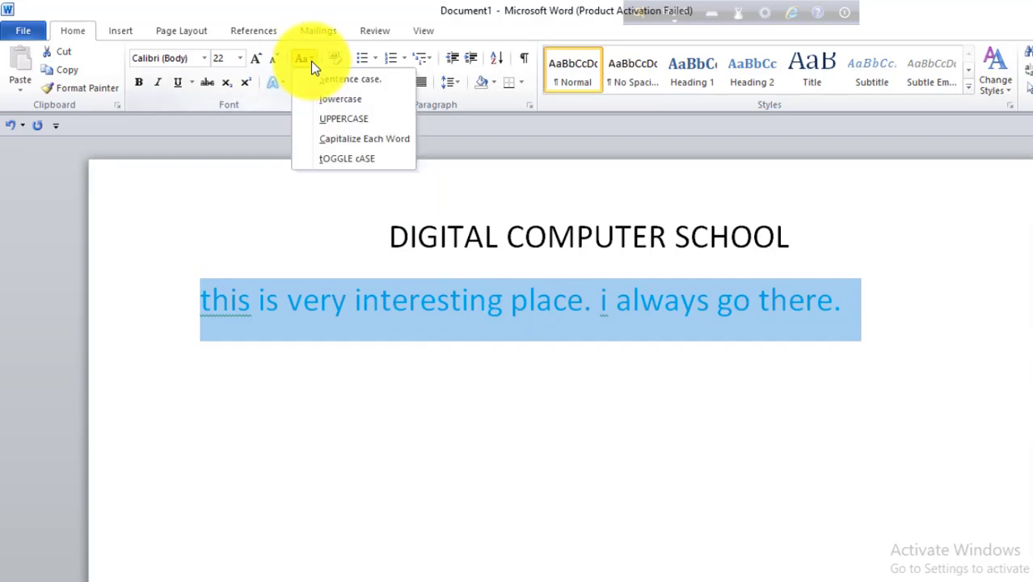
click(343, 139)
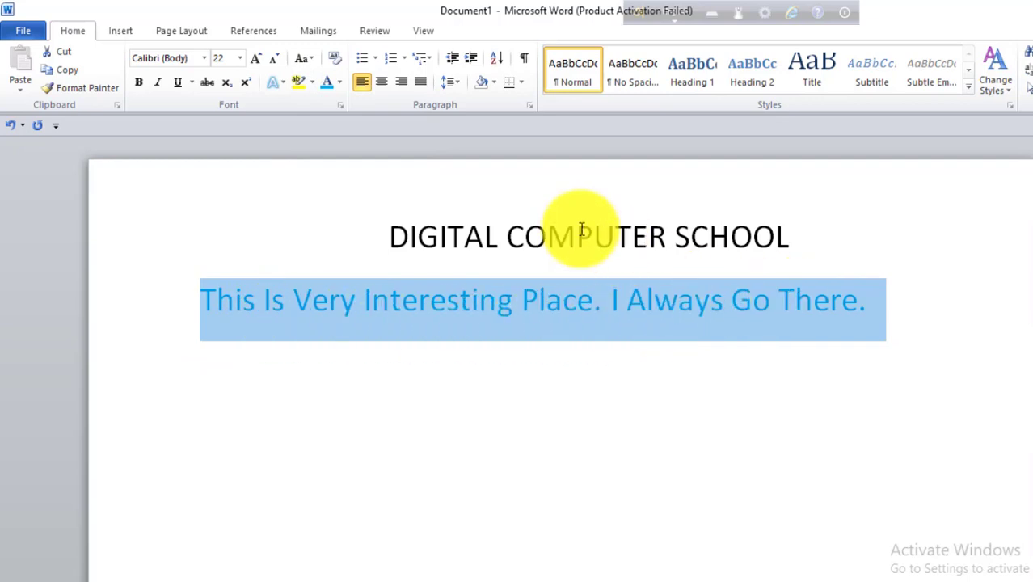
click(306, 58)
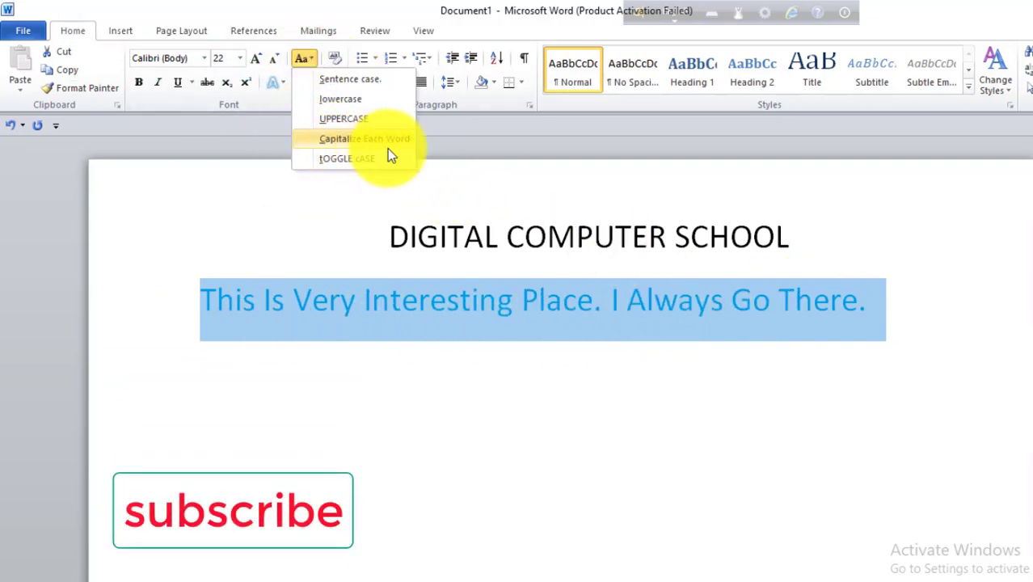
click(342, 83)
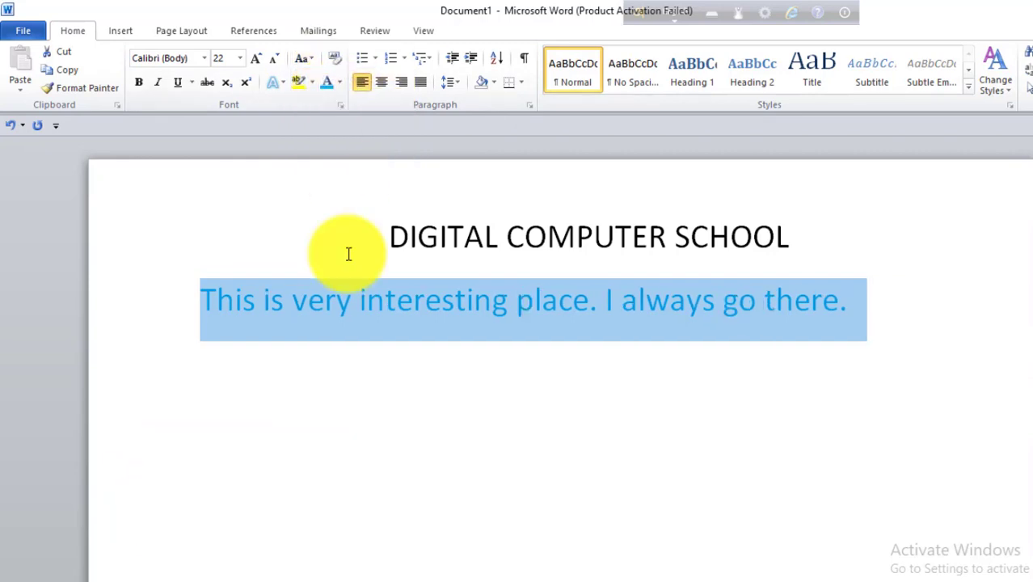
click(240, 336)
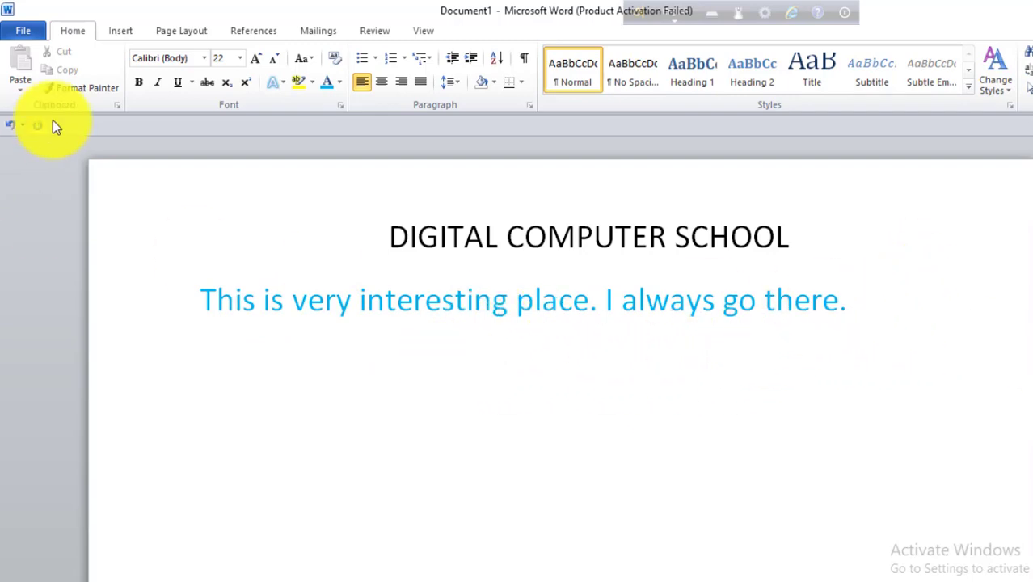
Apply Bold, Italic and Underline to the DIGITAL COMPUTER SCHOOL heading.
drag(929, 300, 40, 297)
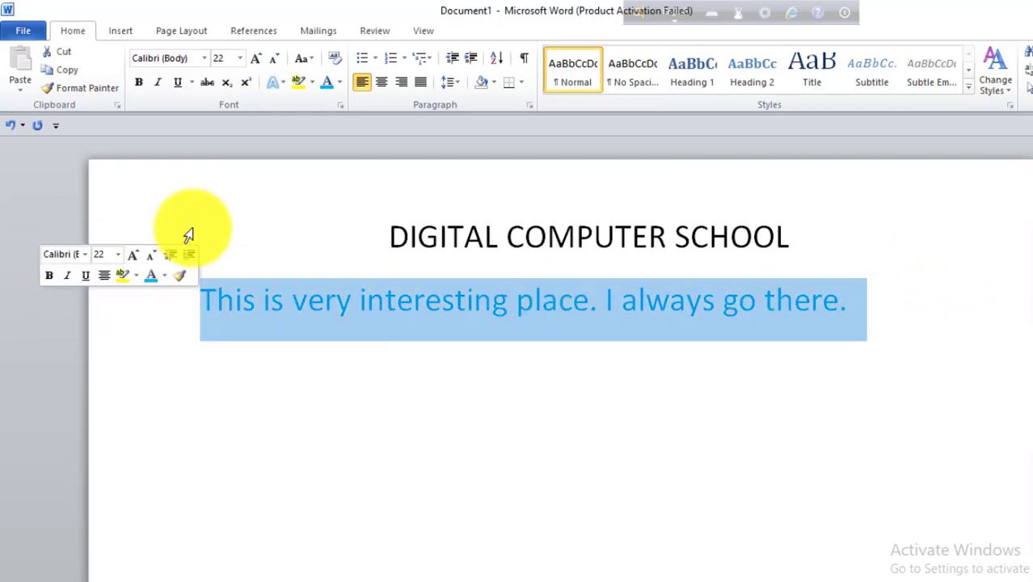
click(450, 362)
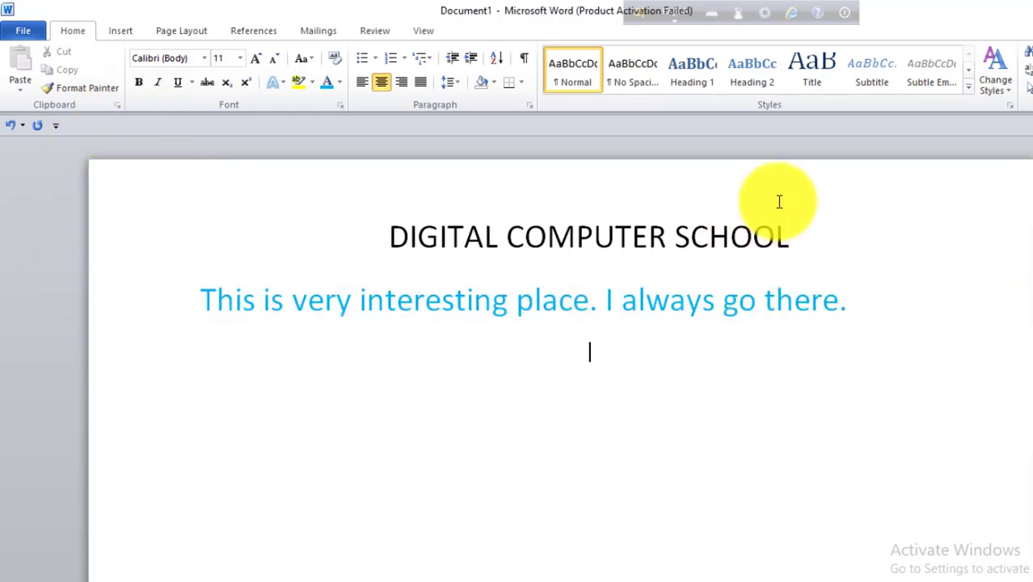
drag(784, 235, 459, 204)
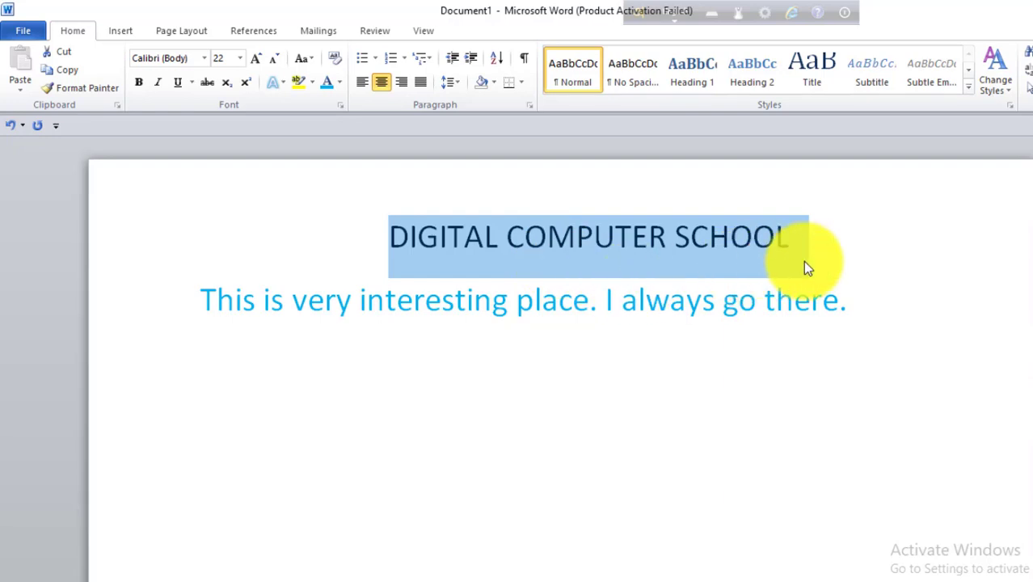
click(136, 87)
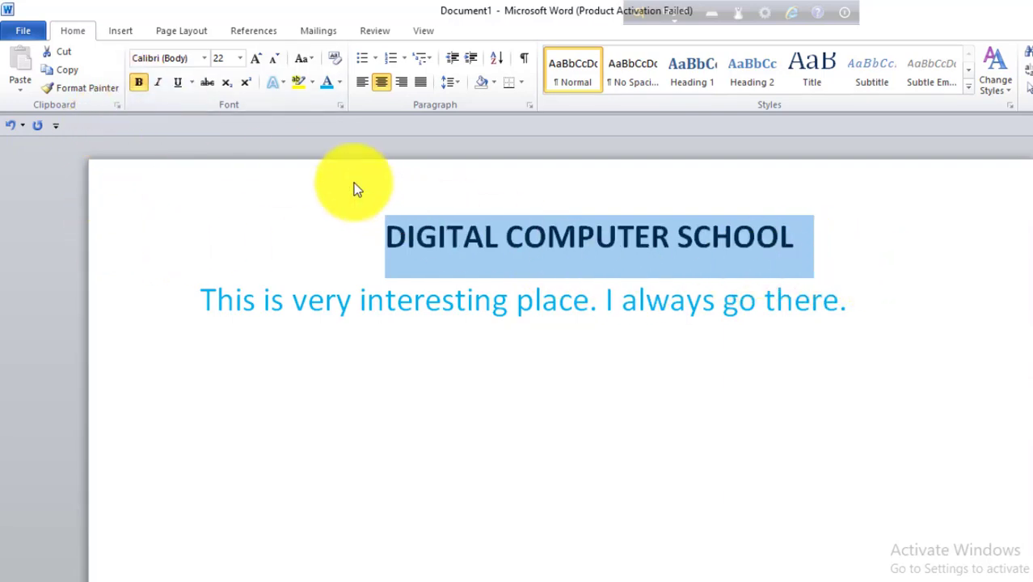
click(162, 87)
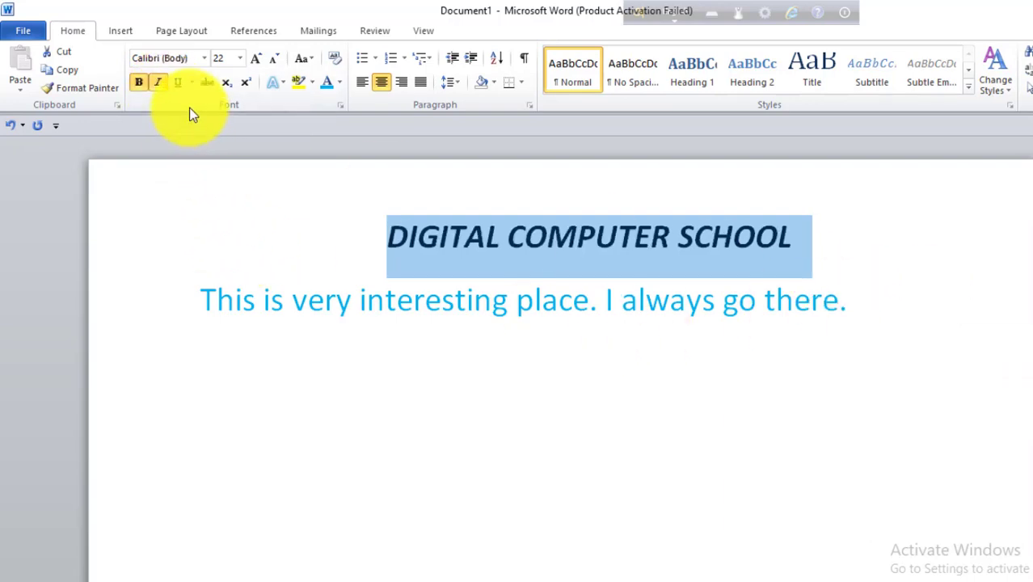
click(178, 82)
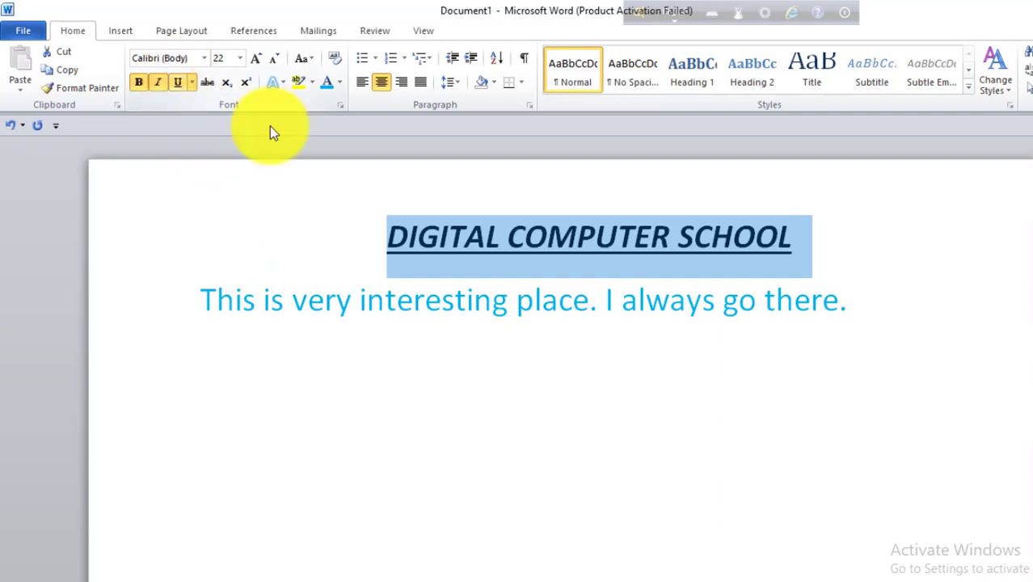
click(833, 263)
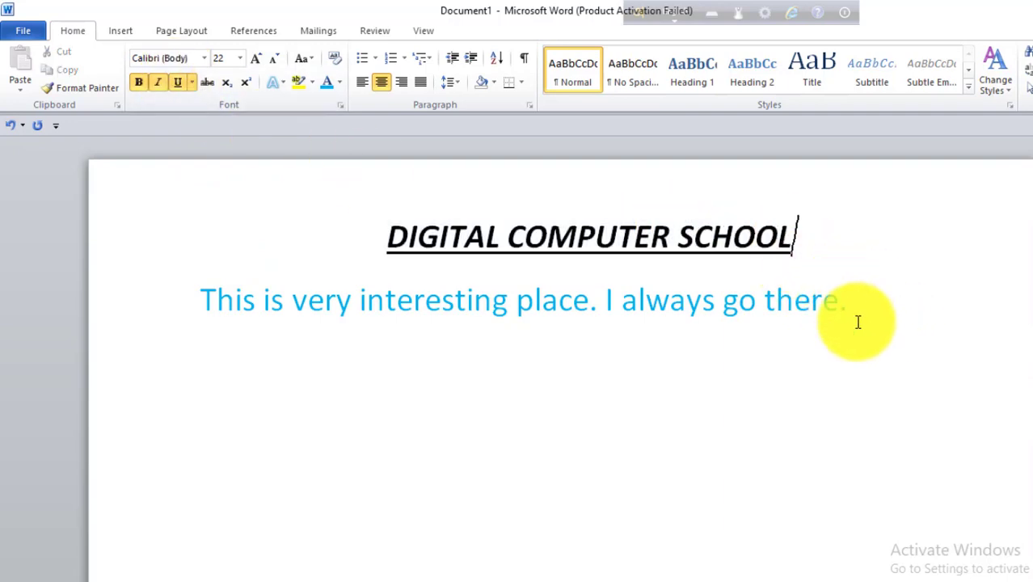
click(881, 306)
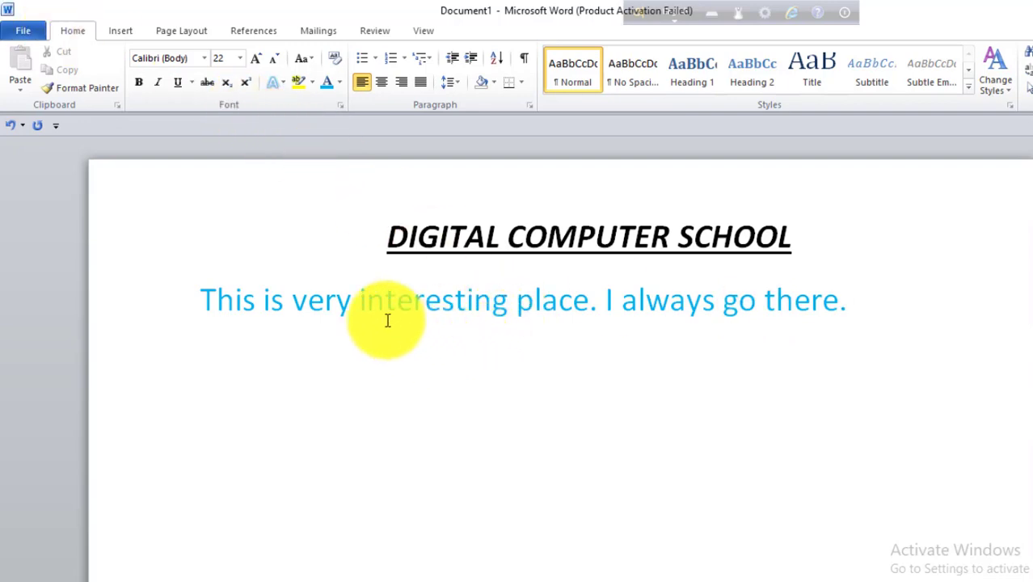
Format the blue sentence as lettered list item a), replacing a briefly applied dot bullet.
click(201, 300)
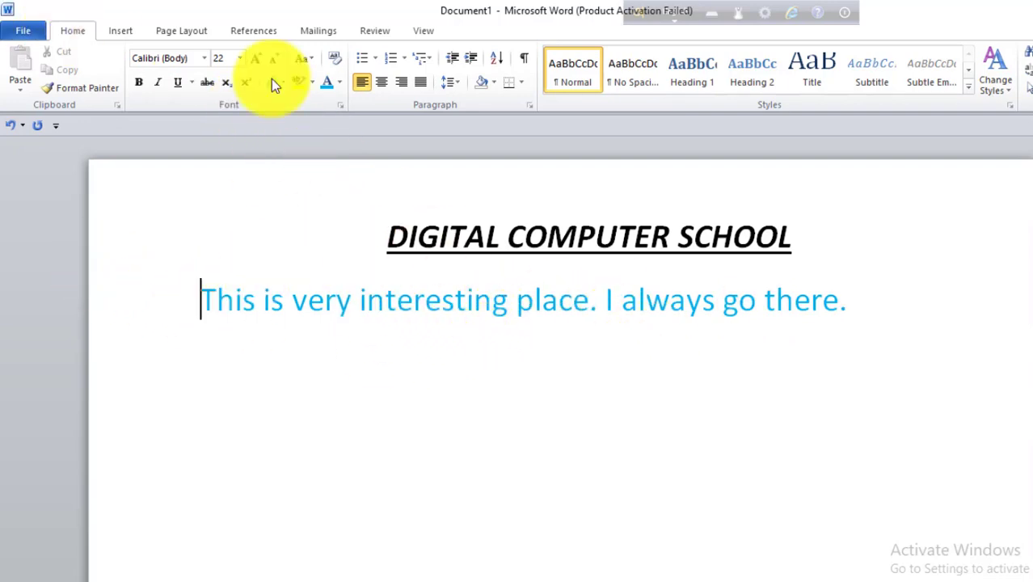
click(374, 60)
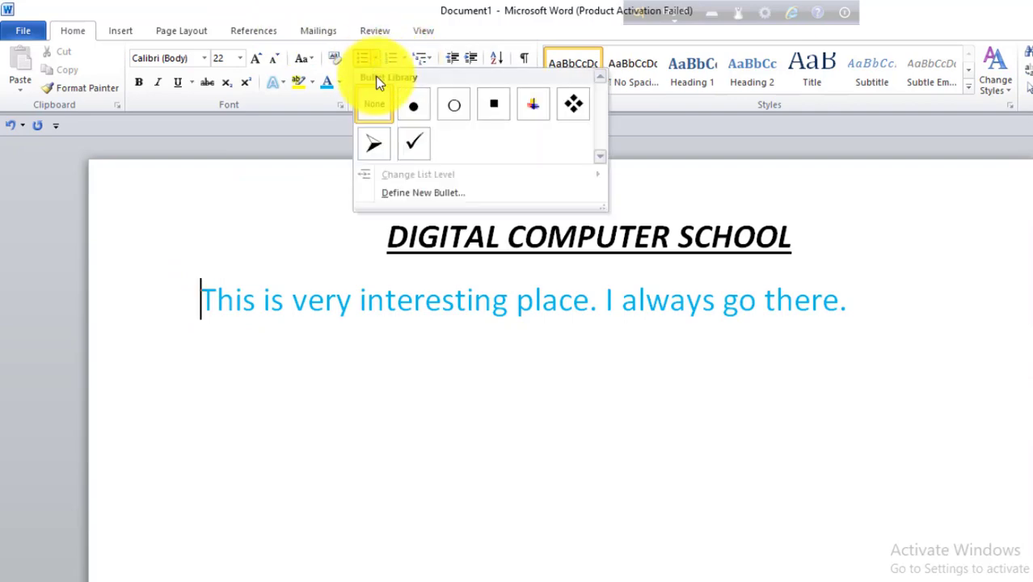
click(412, 115)
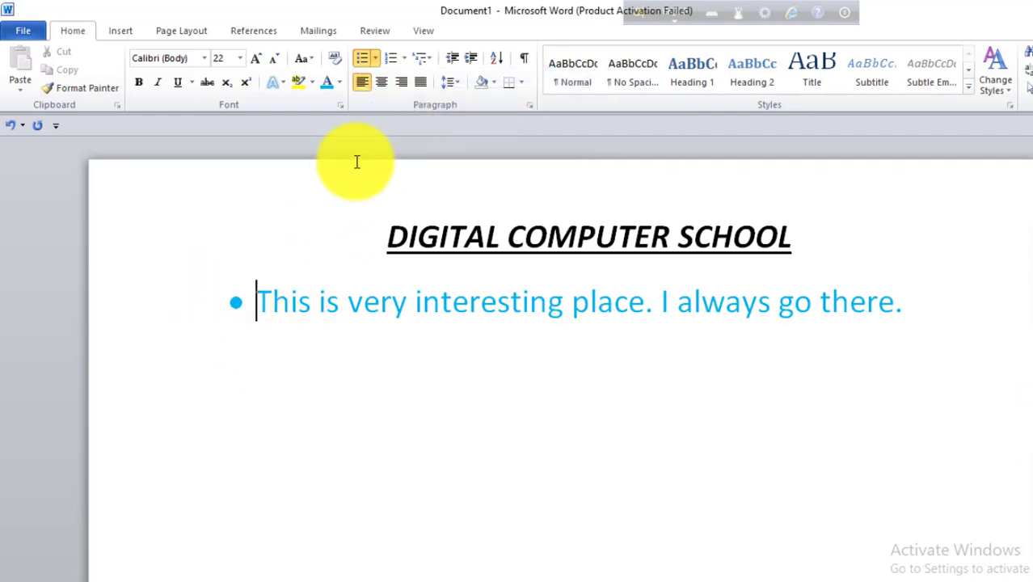
click(400, 60)
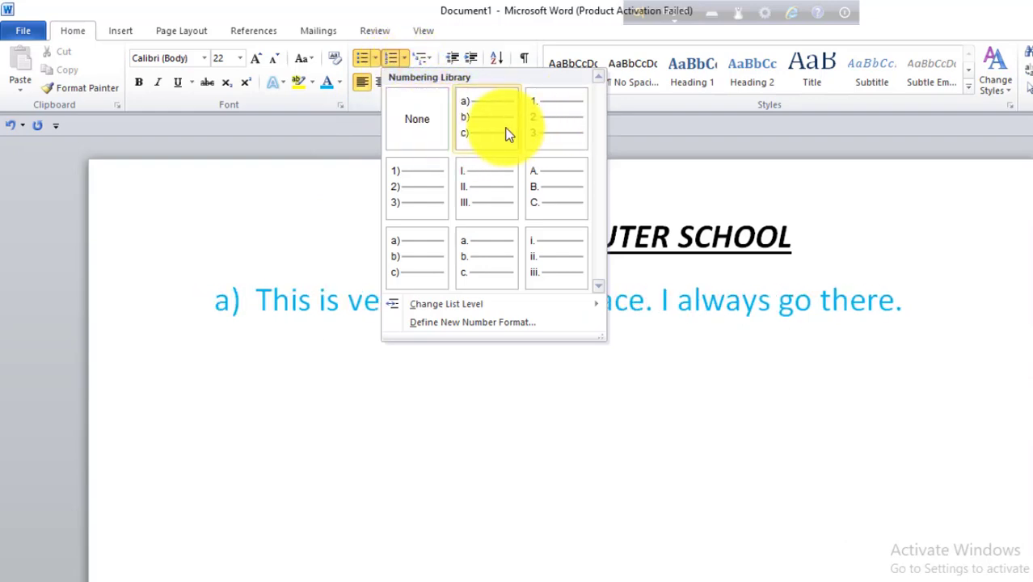
click(490, 117)
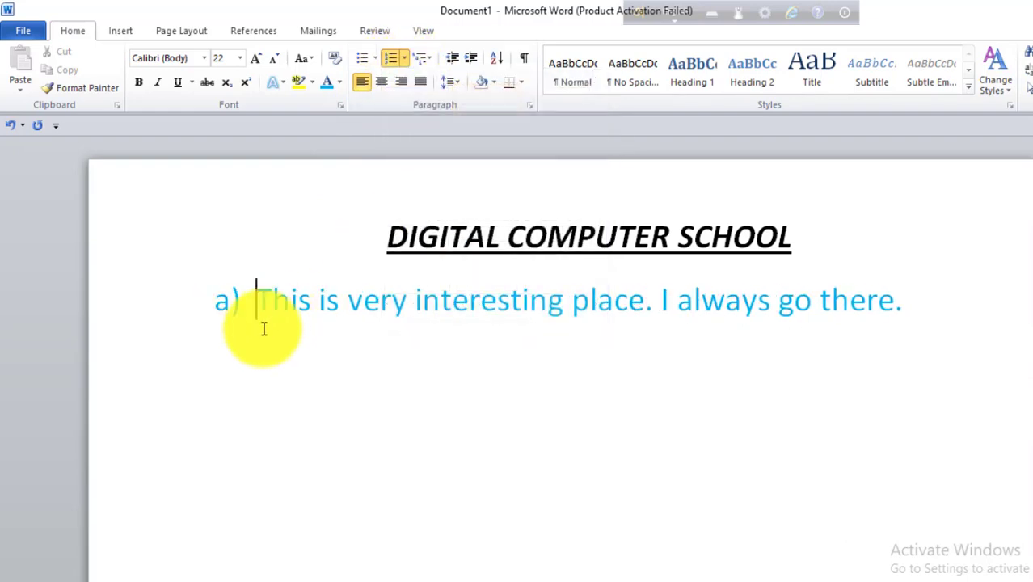
click(918, 302)
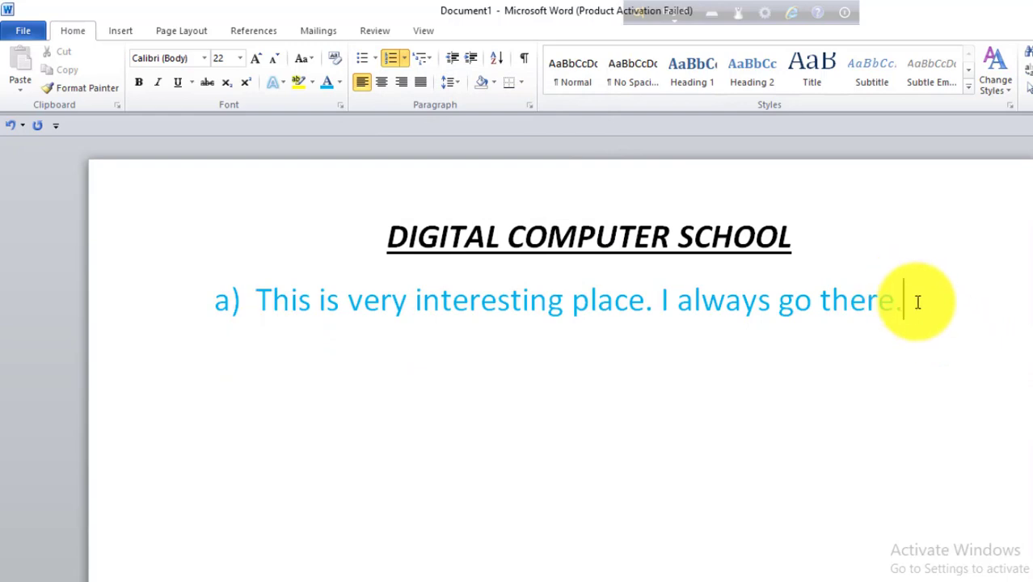
Add item b) 'Top ten computer school' and delete the empty c) letter to end the list.
key(Return)
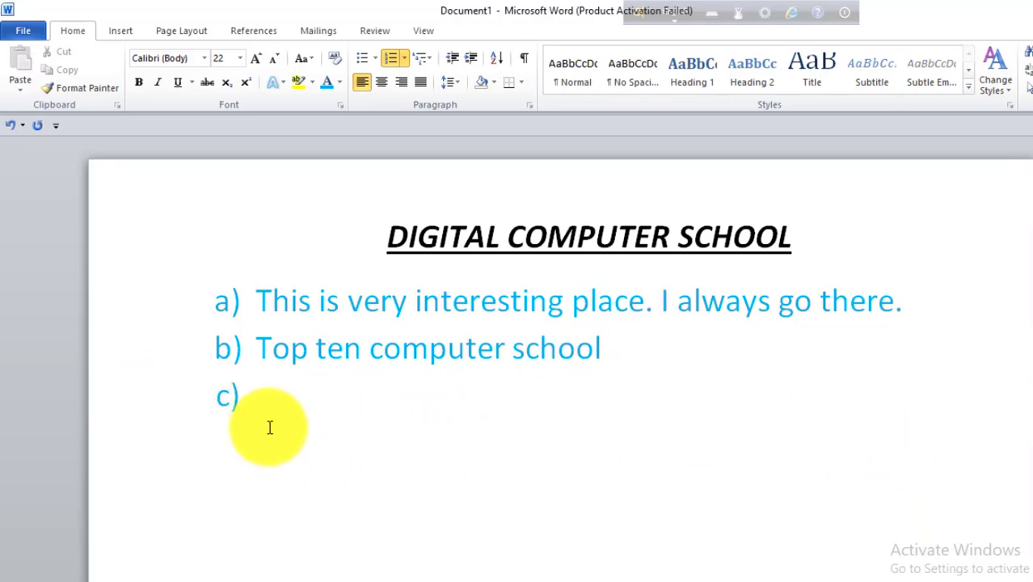
drag(254, 402, 185, 304)
click(349, 390)
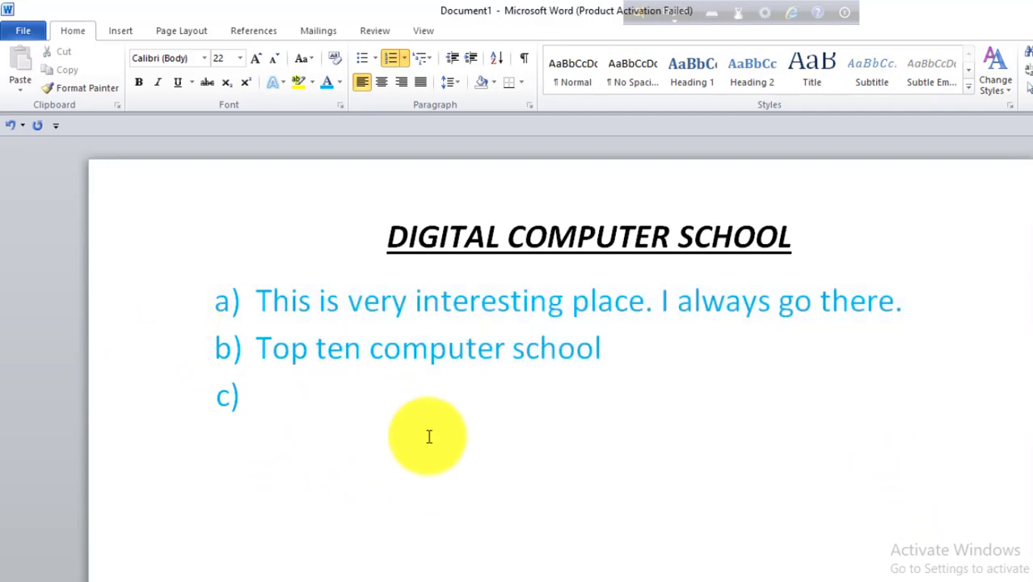
key(BackSpace)
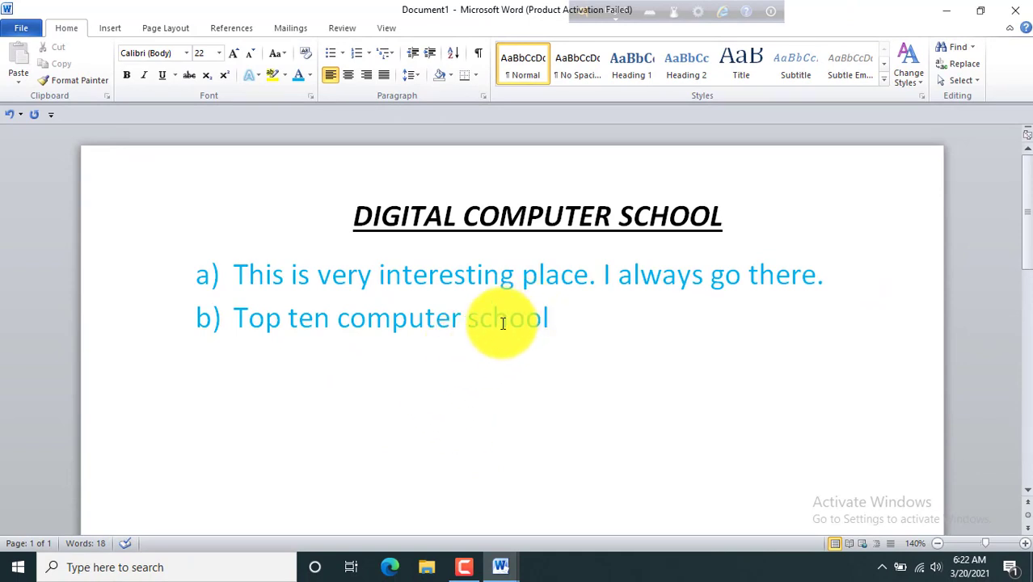
click(468, 319)
click(551, 319)
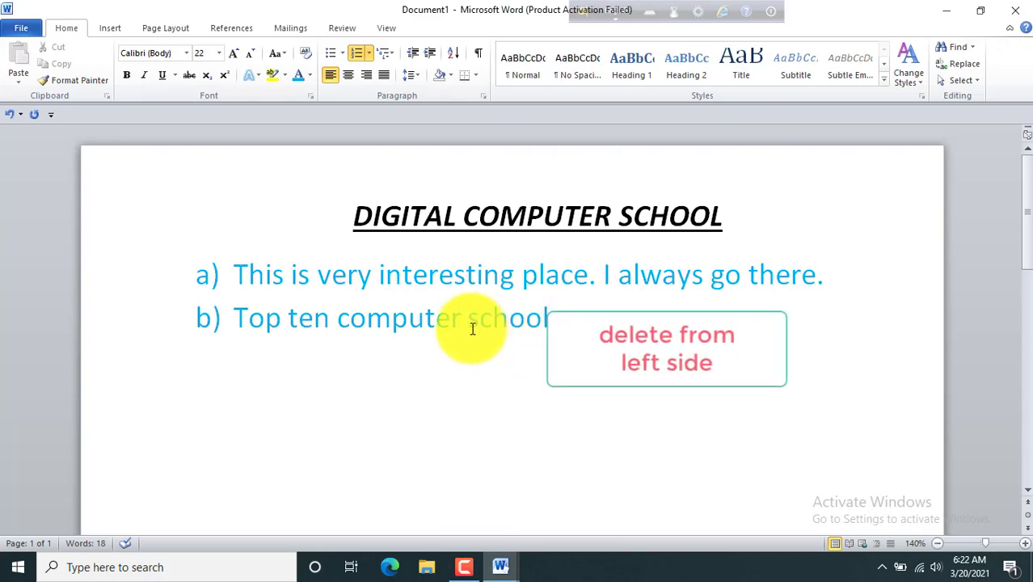
click(473, 328)
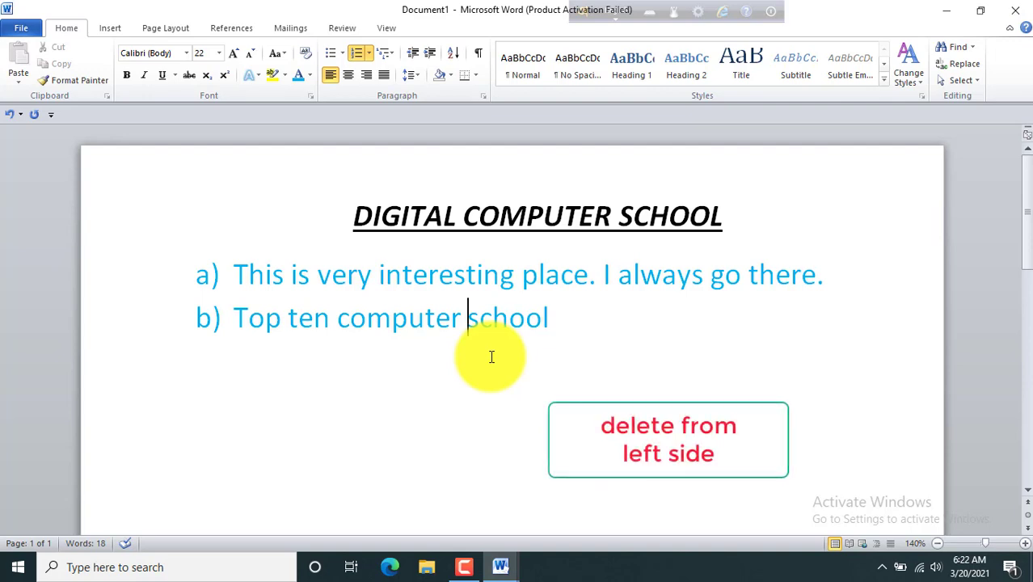
key(Delete)
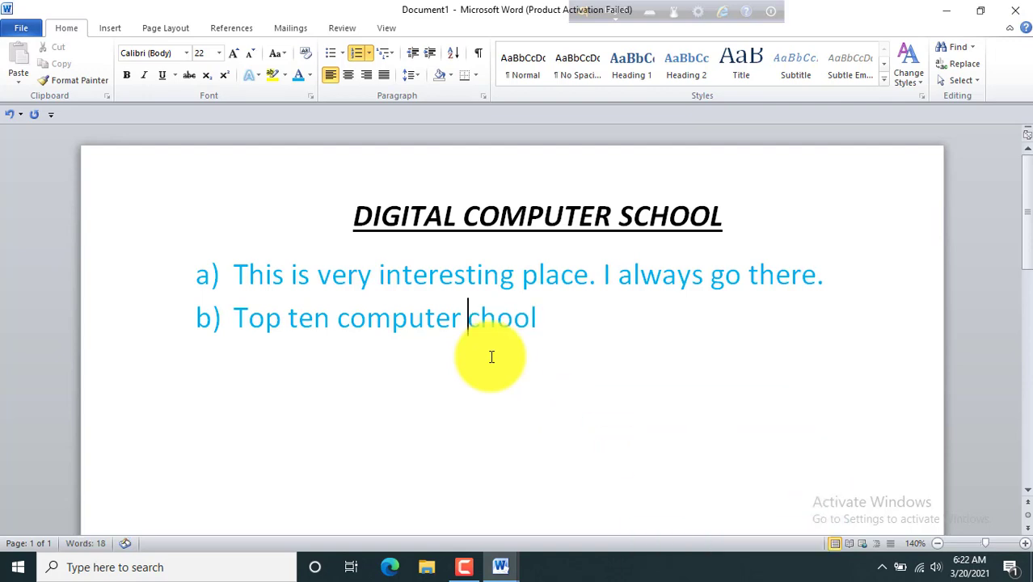
key(Delete)
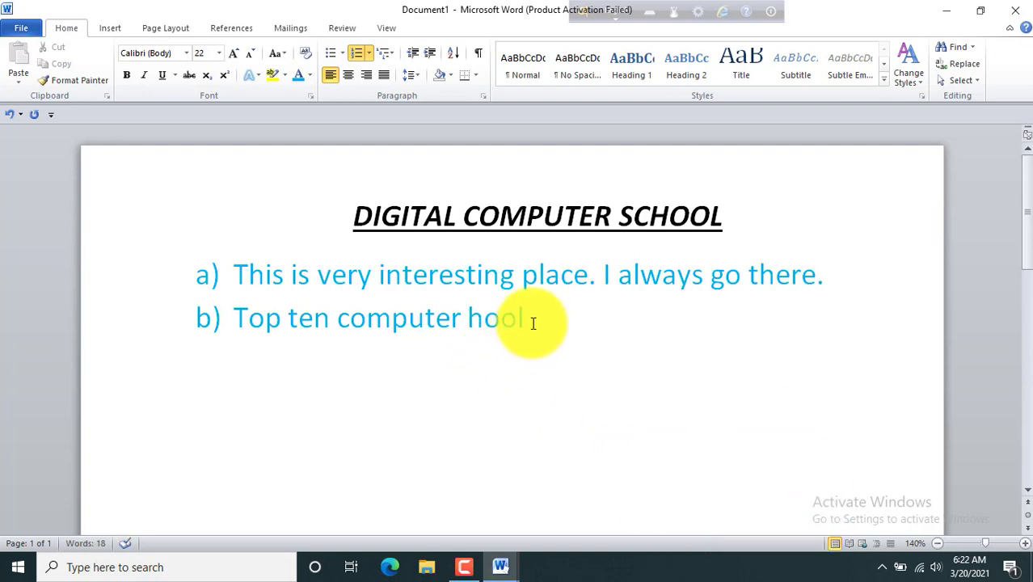
key(ctrl+e)
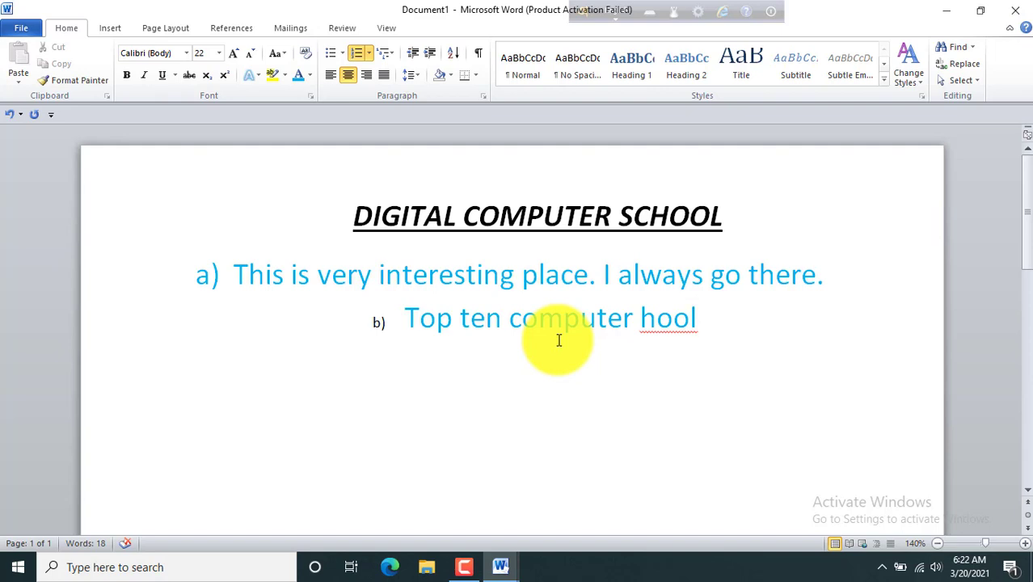
key(BackSpace)
key(BackSpace)
key(BackSpace)
key(BackSpace)
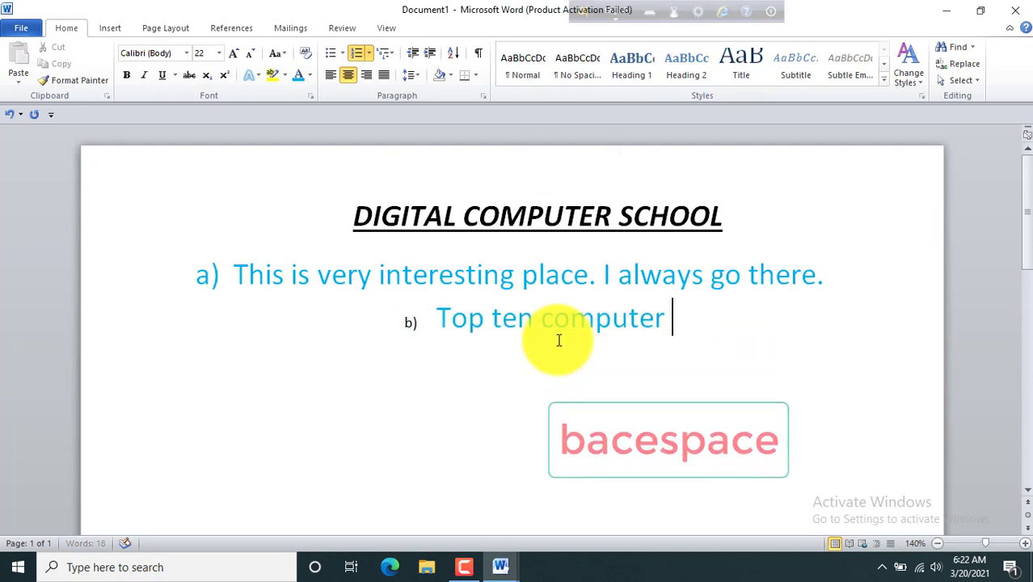
key(BackSpace)
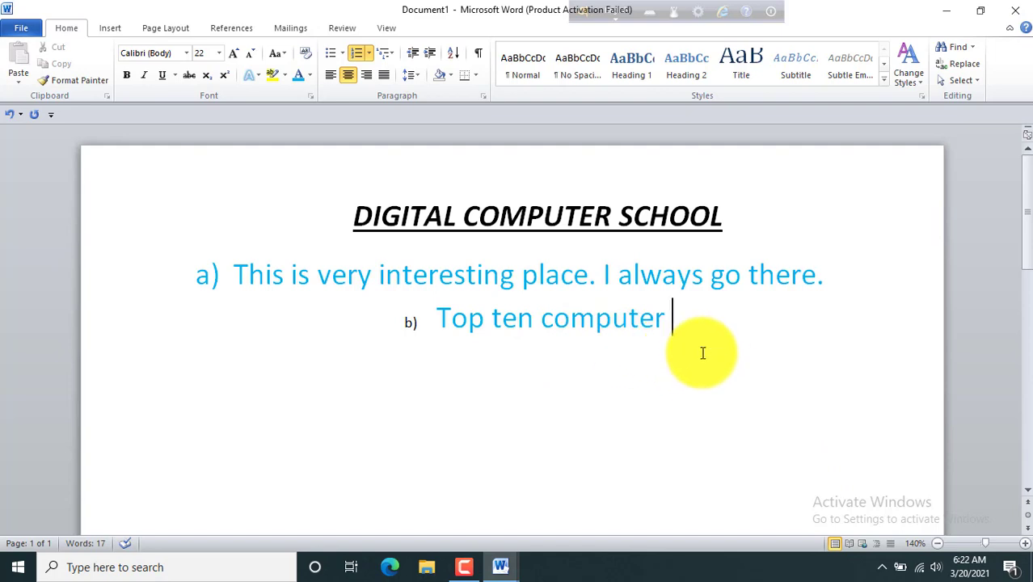
key(BackSpace)
key(BackSpace)
key(BackSpace)
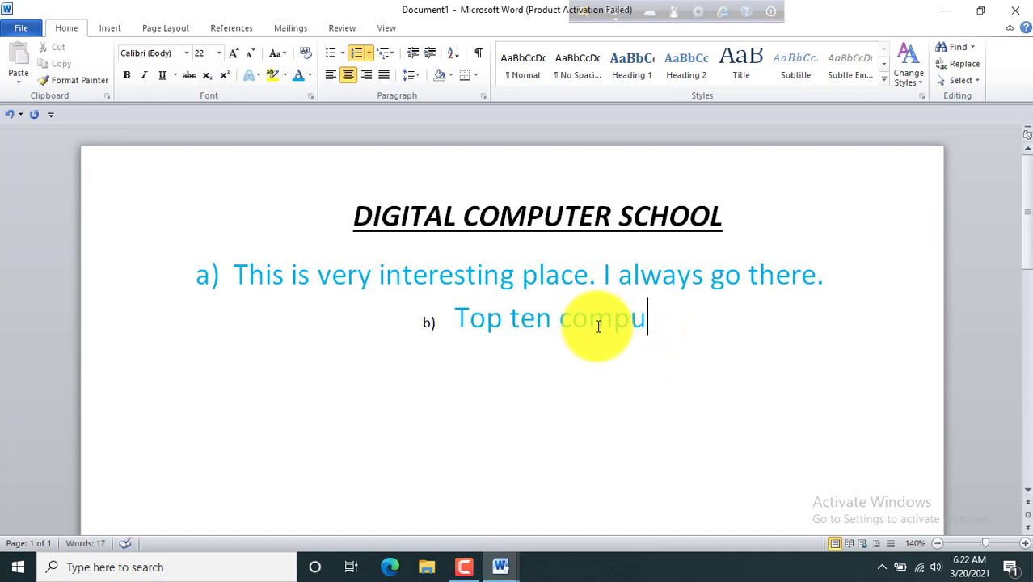
click(559, 335)
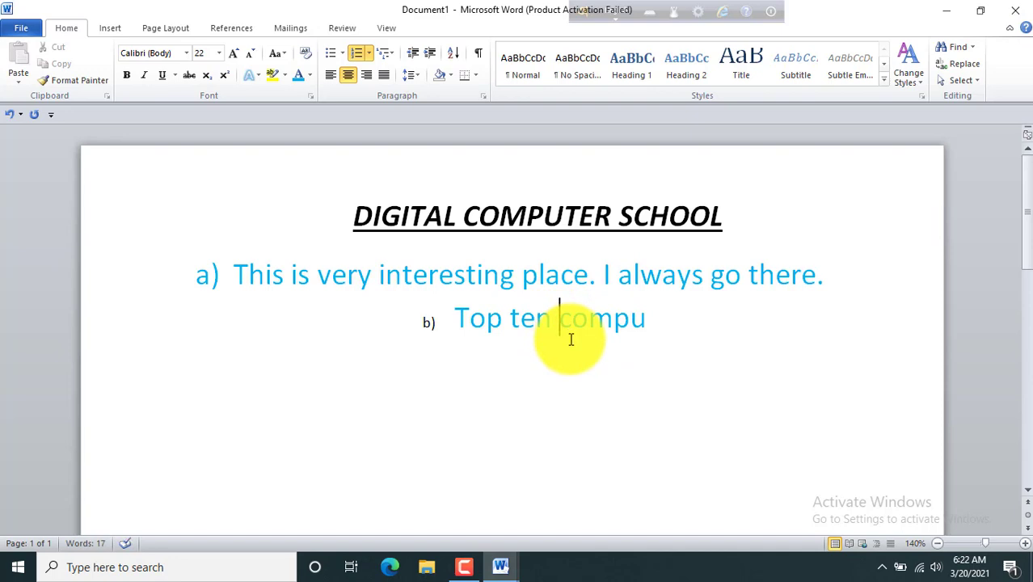
key(Delete)
key(Delete)
key(Delete)
key(Delete)
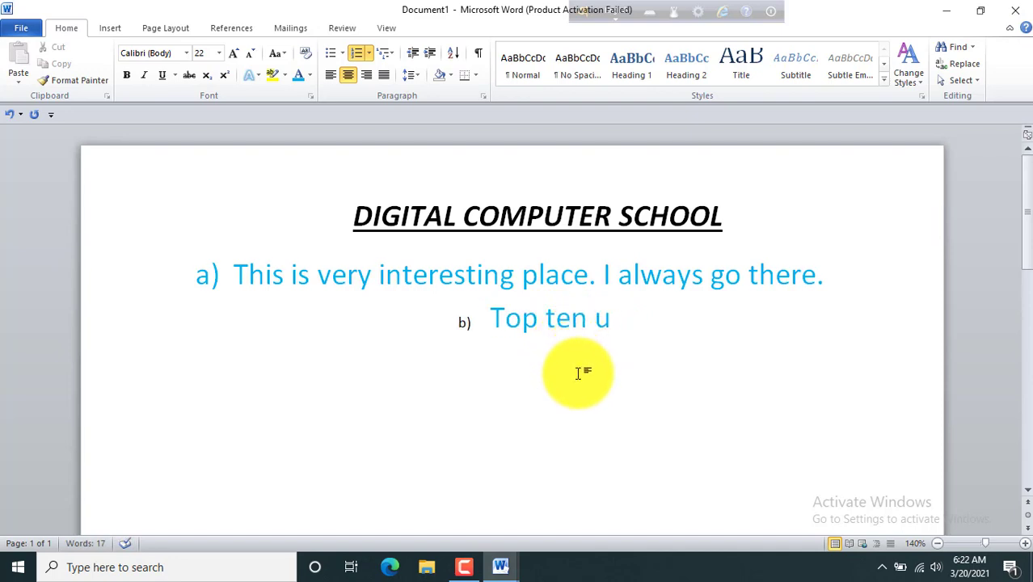
key(ctrl+z)
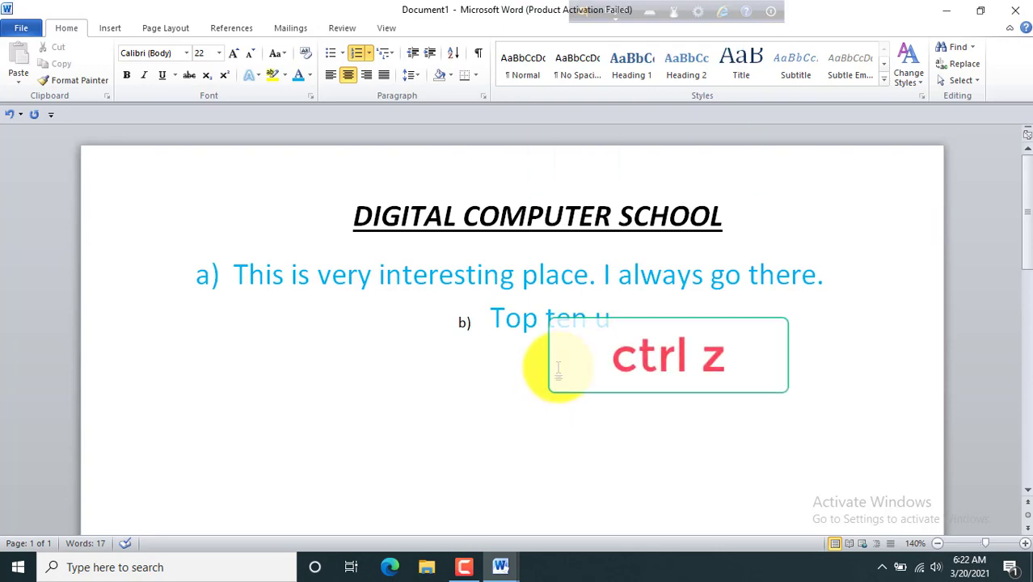
key(ctrl+z)
key(ctrl+z)
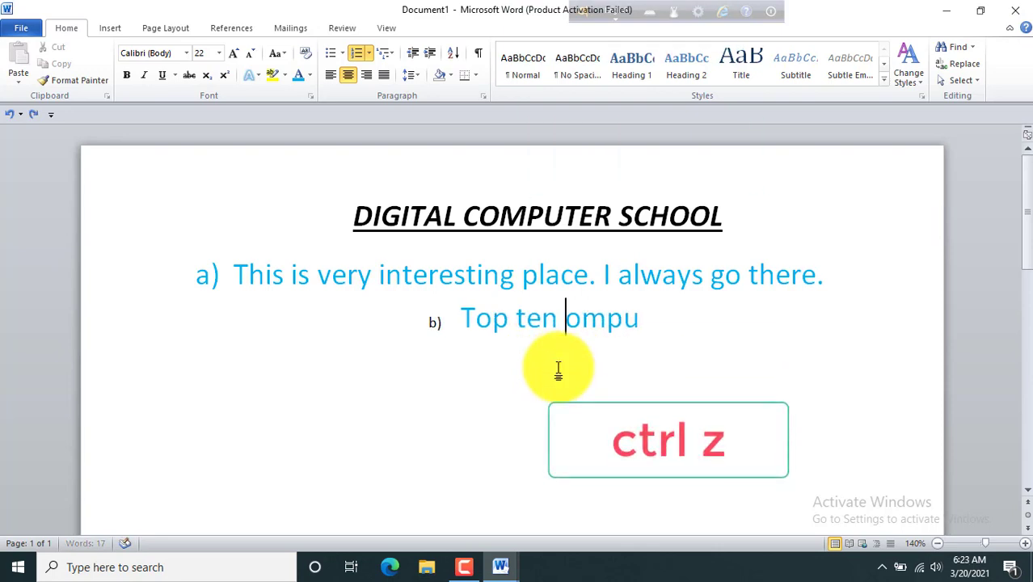
key(ctrl+z)
key(ctrl+z)
key(ctrl+z)
key(ctrl+z)
key(ctrl+z)
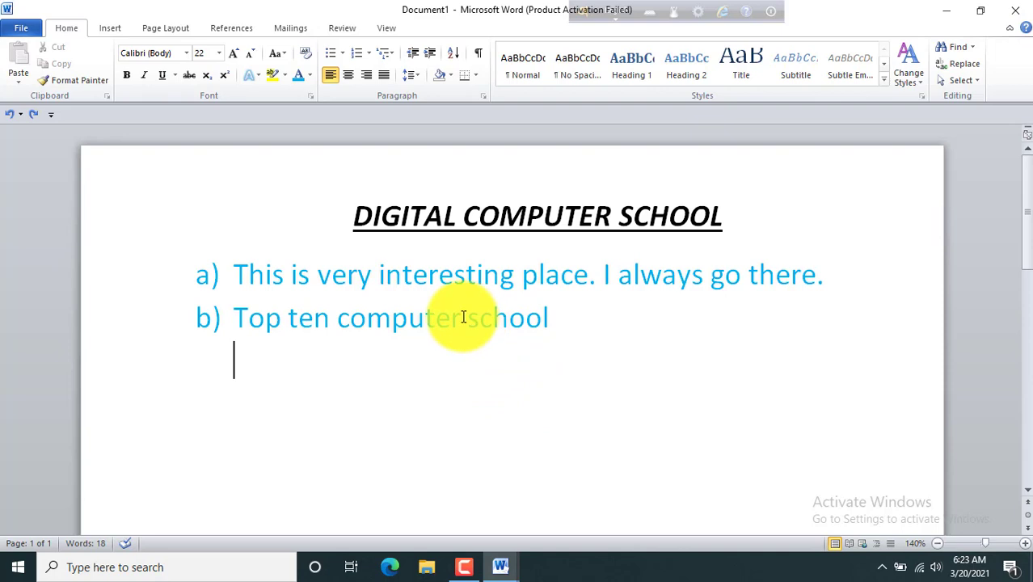
mouse_move(461, 316)
mouse_down()
mouse_move(553, 337)
mouse_move(472, 324)
mouse_up()
click(555, 326)
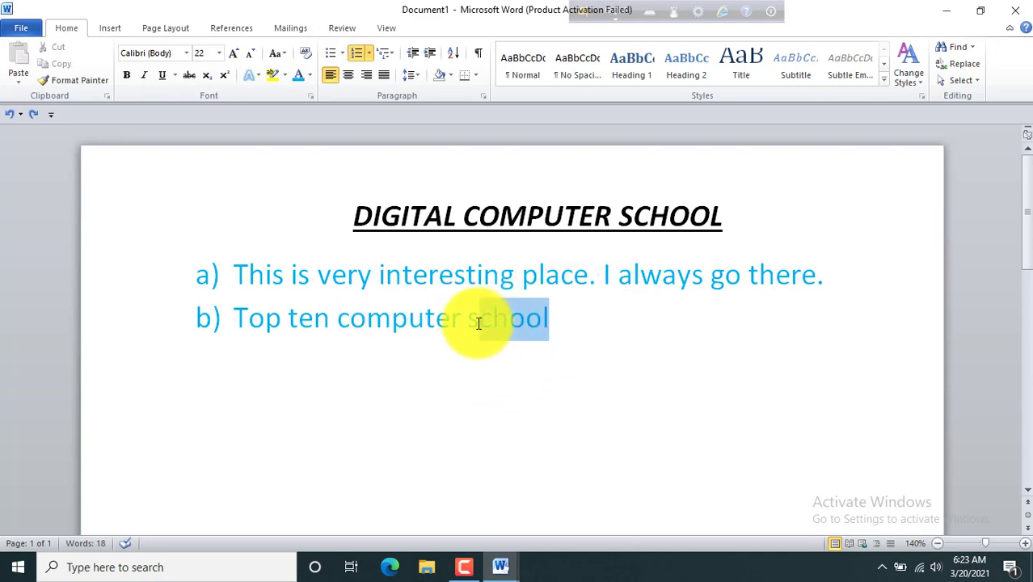
key(BackSpace)
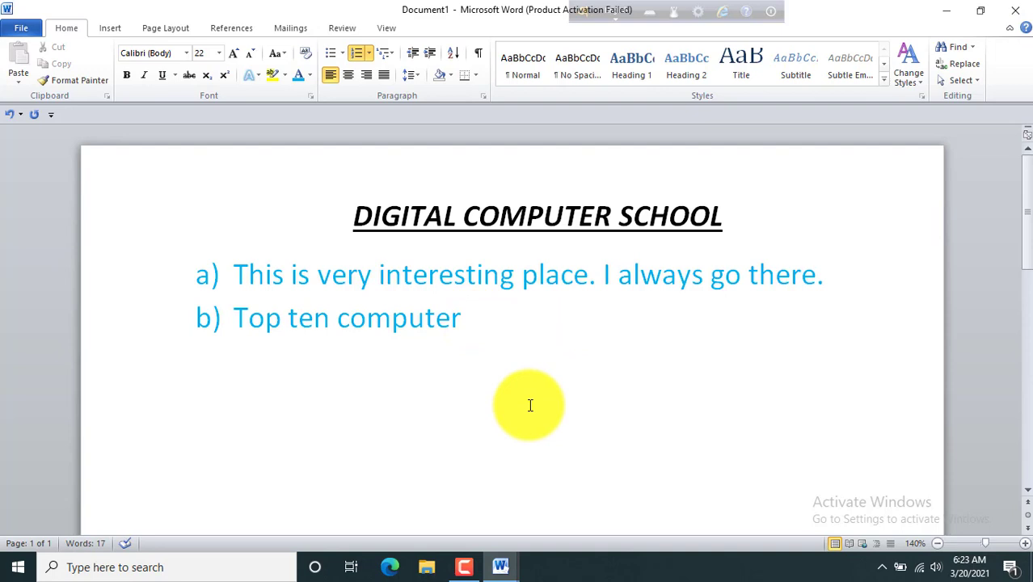
key(ctrl+z)
click(571, 359)
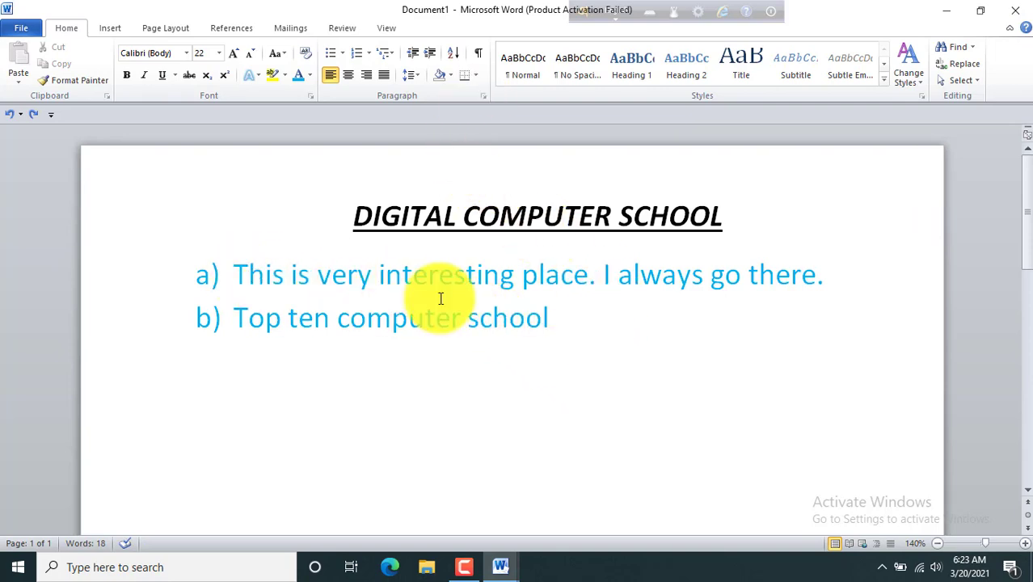
drag(203, 254, 685, 321)
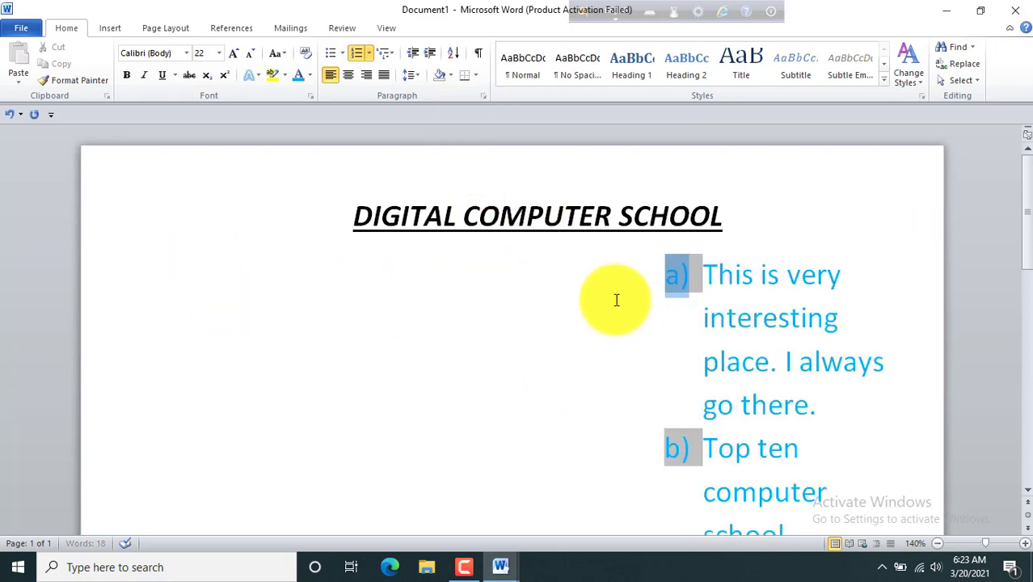
key(ctrl+z)
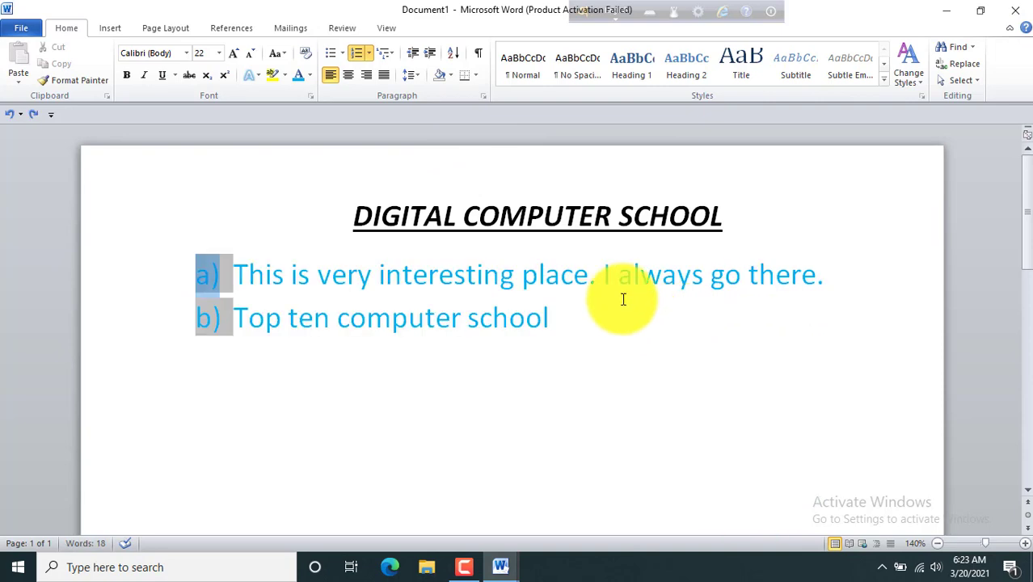
Enclose list item a) in an All Borders box, leaving item b) unbordered.
click(471, 76)
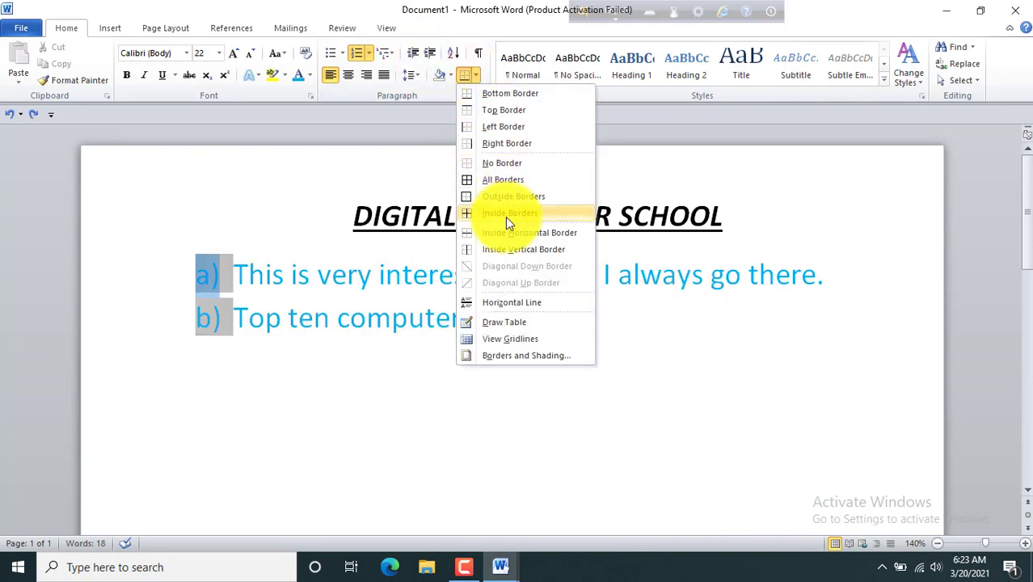
click(490, 184)
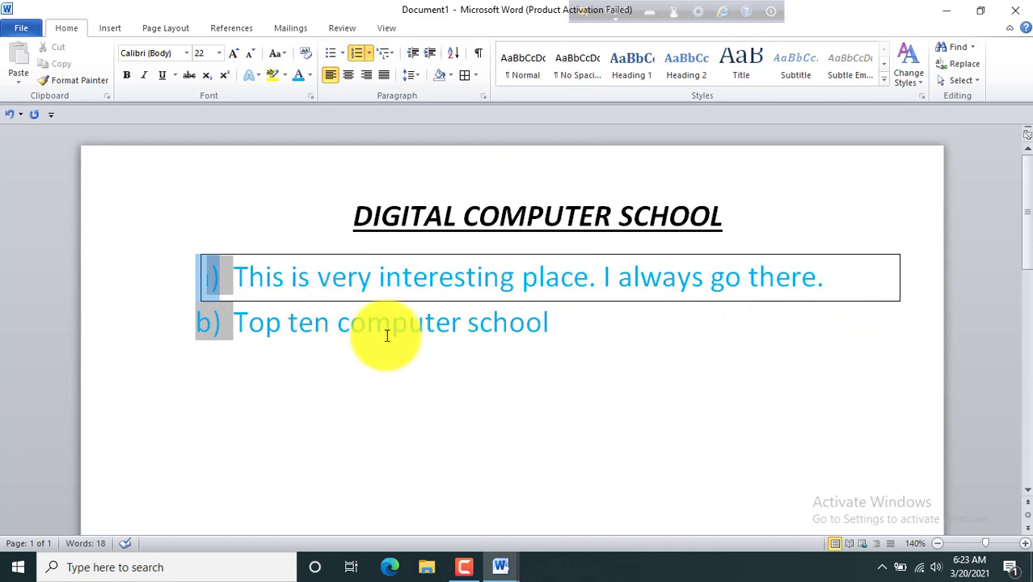
click(609, 402)
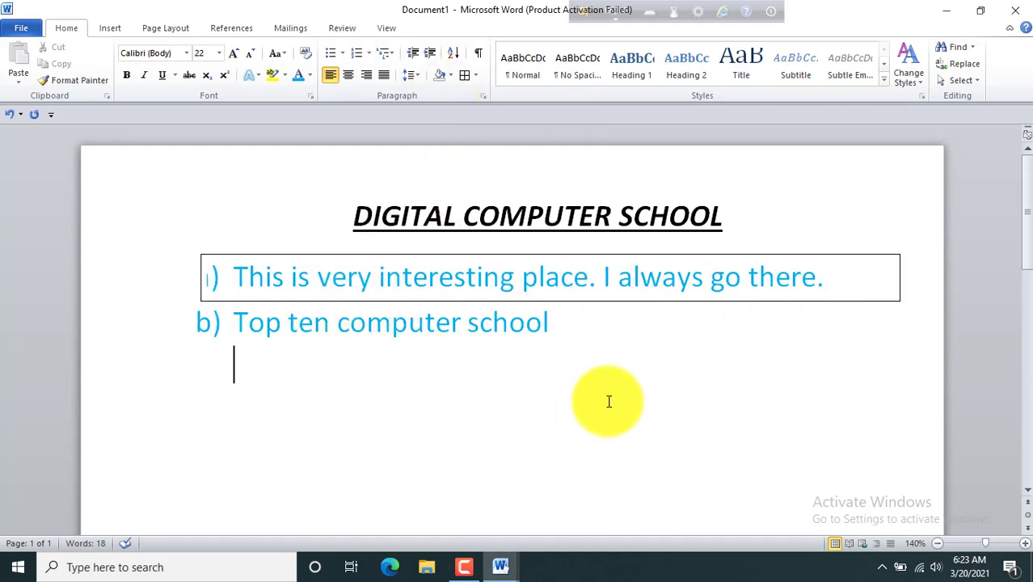
click(110, 31)
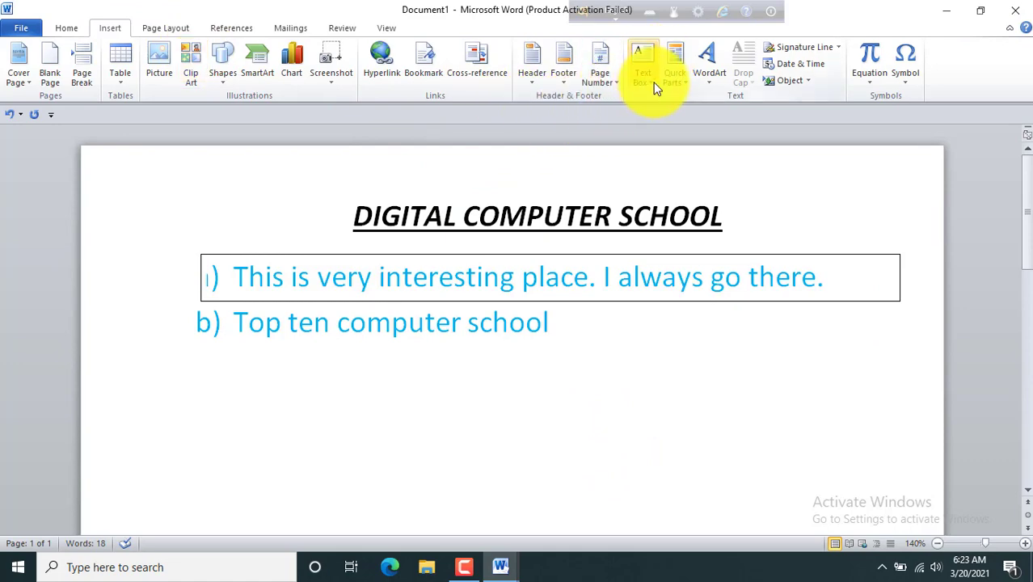
Insert a simple text box below the list reading 'Computer school' and enlarge the box.
click(653, 81)
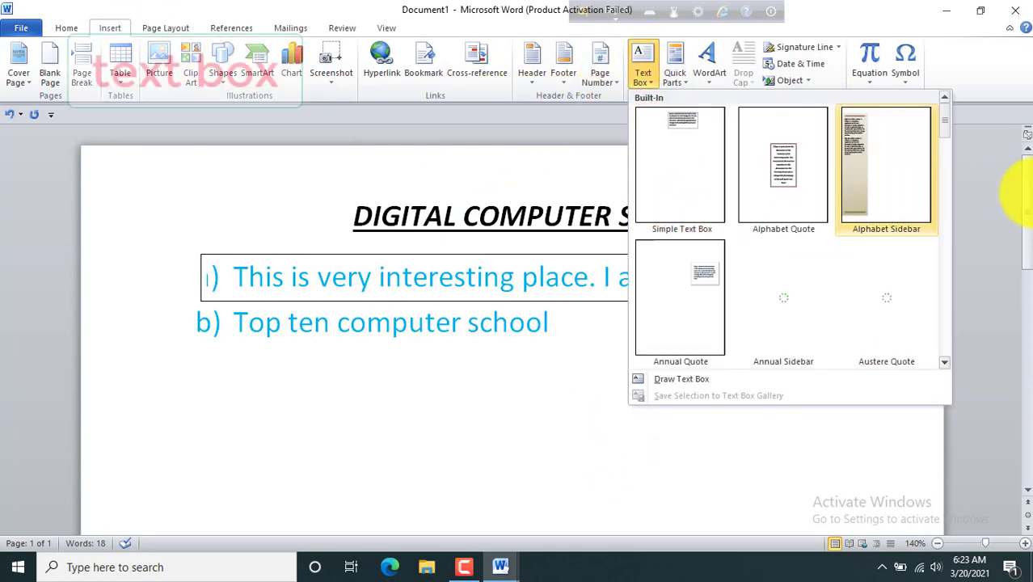
click(706, 150)
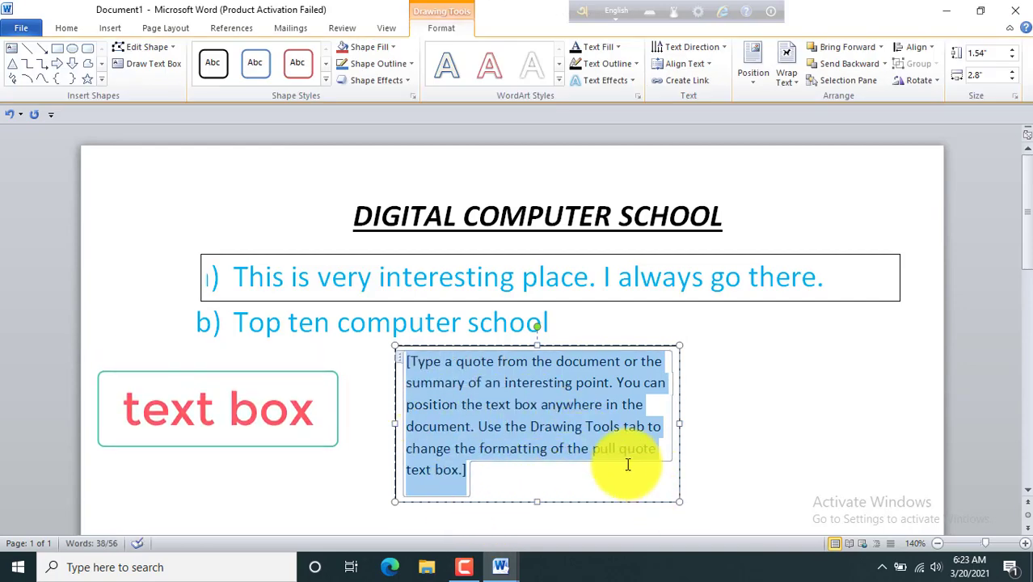
text(co)
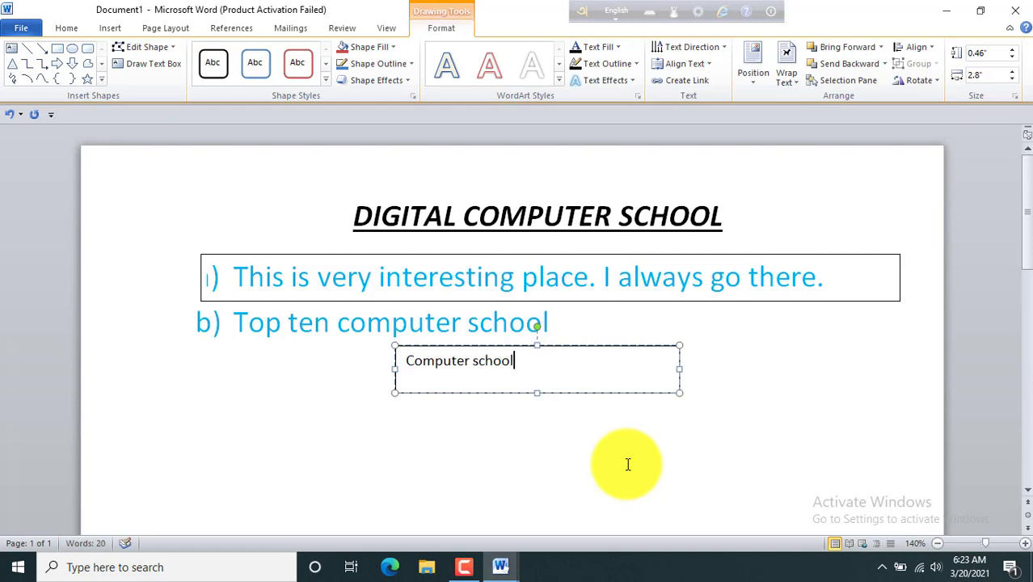
mouse_move(680, 392)
mouse_down()
mouse_move(712, 488)
mouse_move(707, 517)
mouse_up()
drag(624, 431, 267, 345)
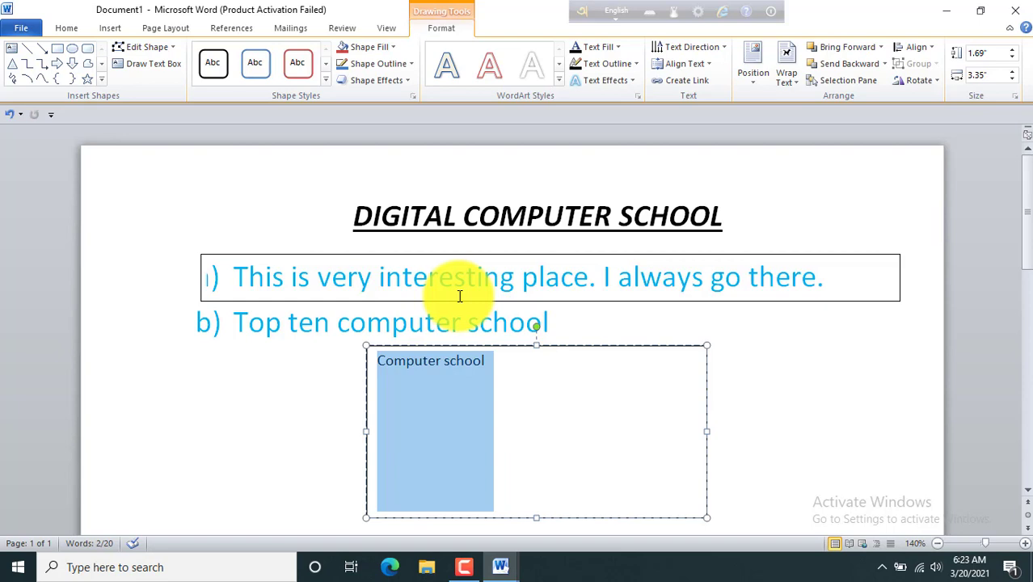
Grow the 'Computer school' text two font steps with Ctrl+].
key(ctrl+bracketright)
key(ctrl+bracketright)
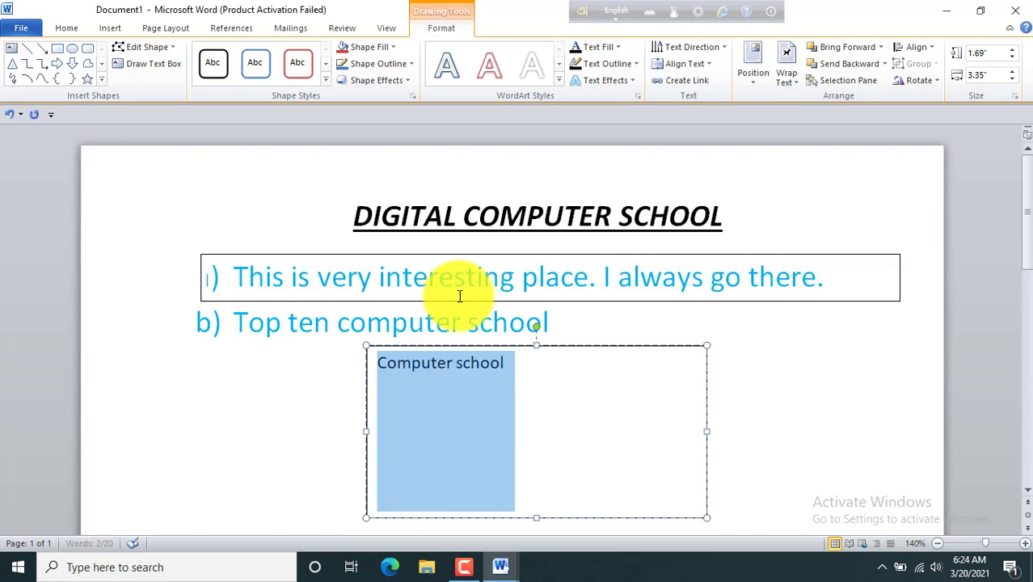
key(ctrl+bracketright)
key(ctrl+bracketright)
key(ctrl+bracketright)
key(ctrl+bracketright)
key(ctrl+bracketright)
key(ctrl+bracketright)
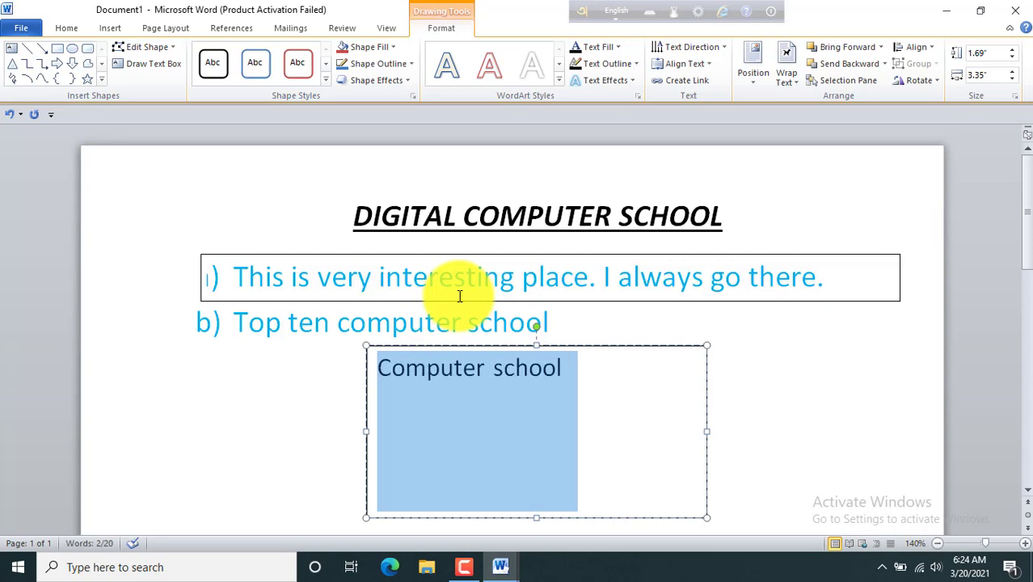
click(66, 27)
Set the 'Computer school' text to 28 pt and deselect the text box.
click(218, 53)
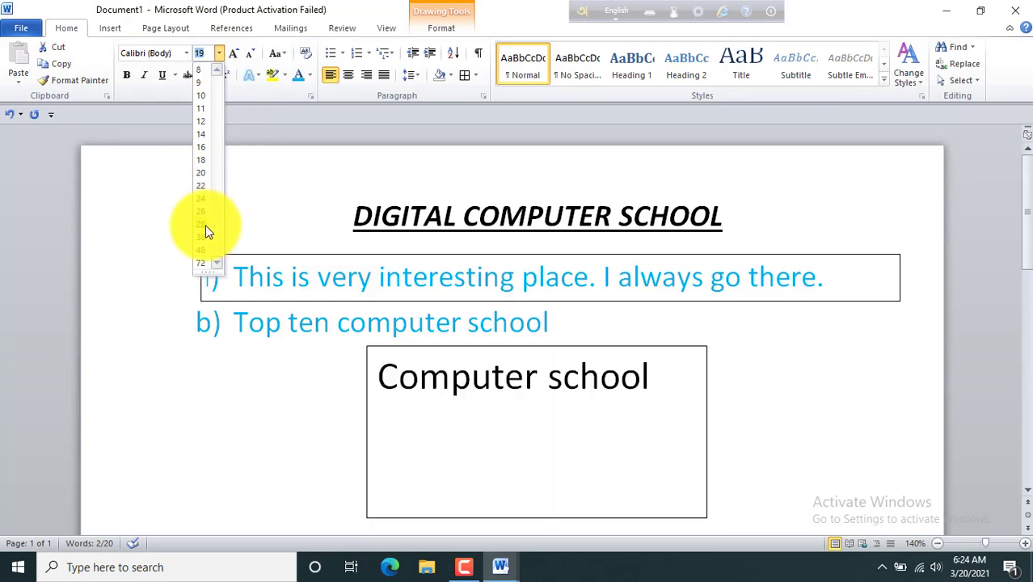
click(207, 225)
click(578, 411)
key(ctrl+a)
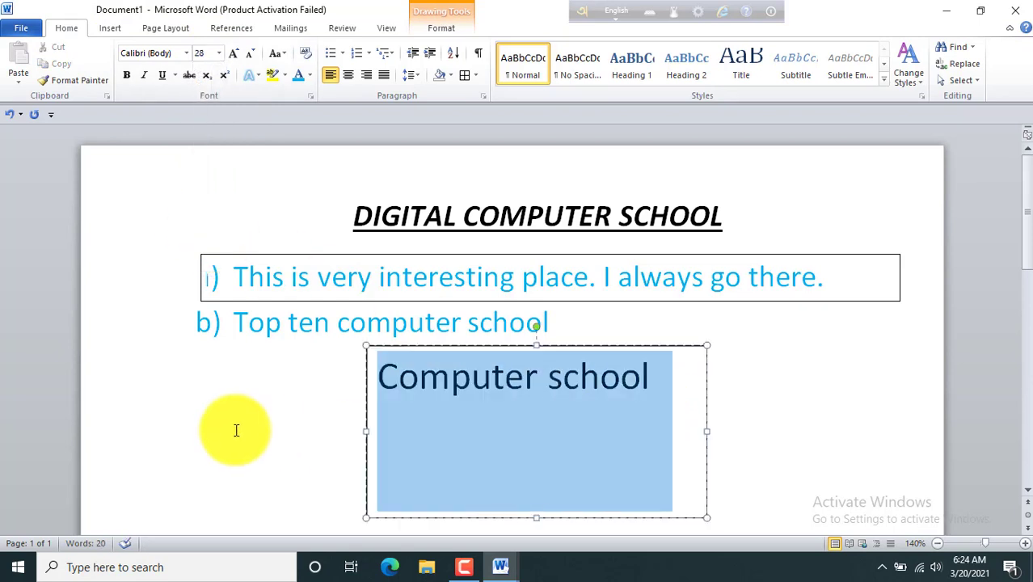
click(732, 441)
click(536, 405)
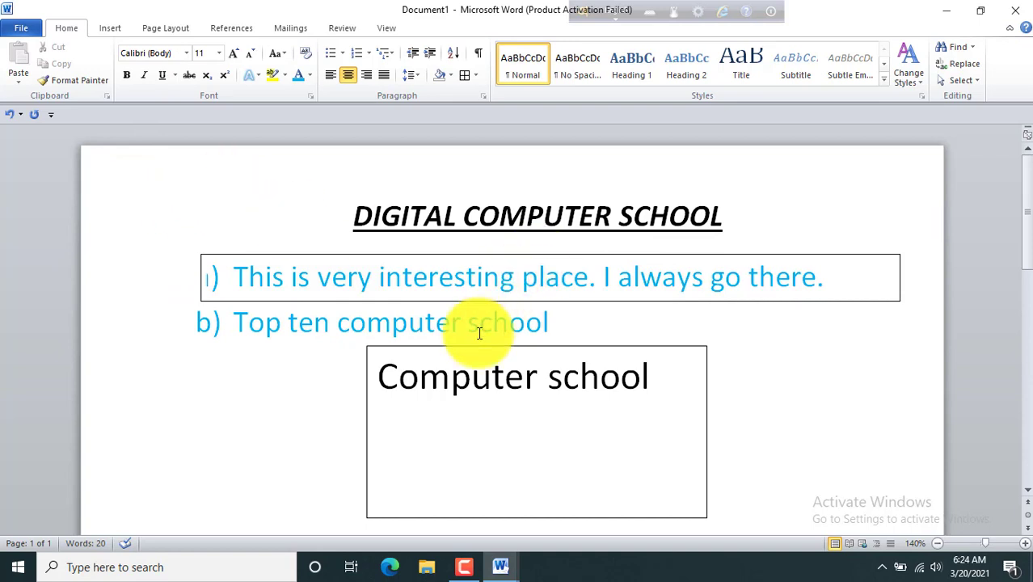
scroll(485, 332, down, 1)
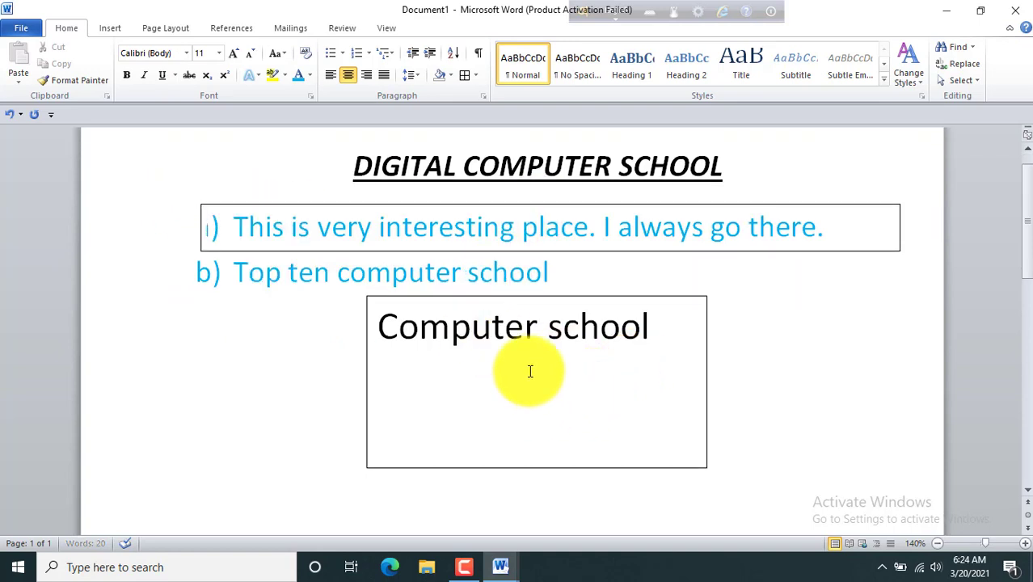
Add a second text-box line reading A²b²eeeea₂ using superscript and subscript characters.
key(ctrl+z)
text(a)
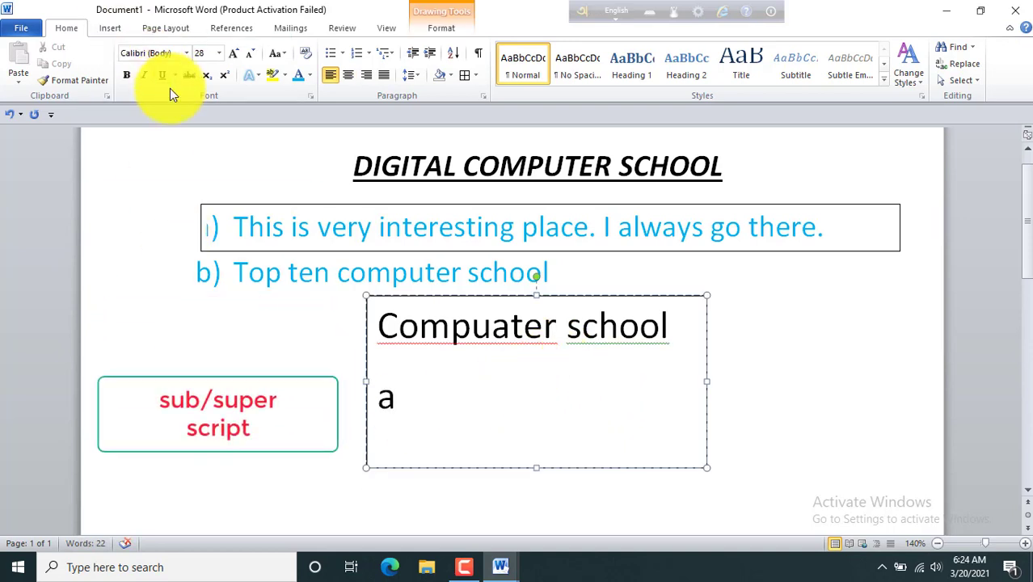
click(224, 75)
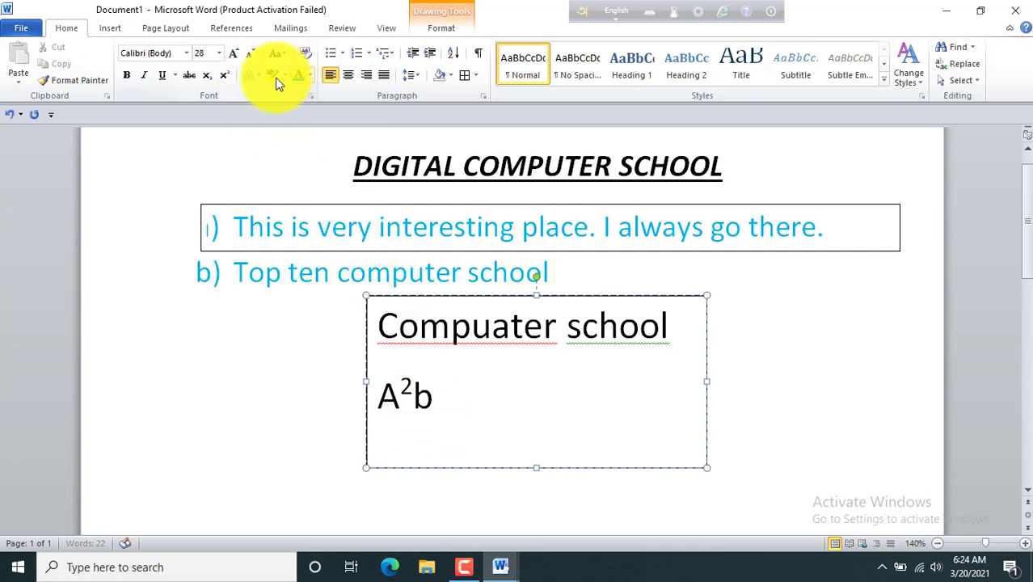
click(225, 79)
text(2)
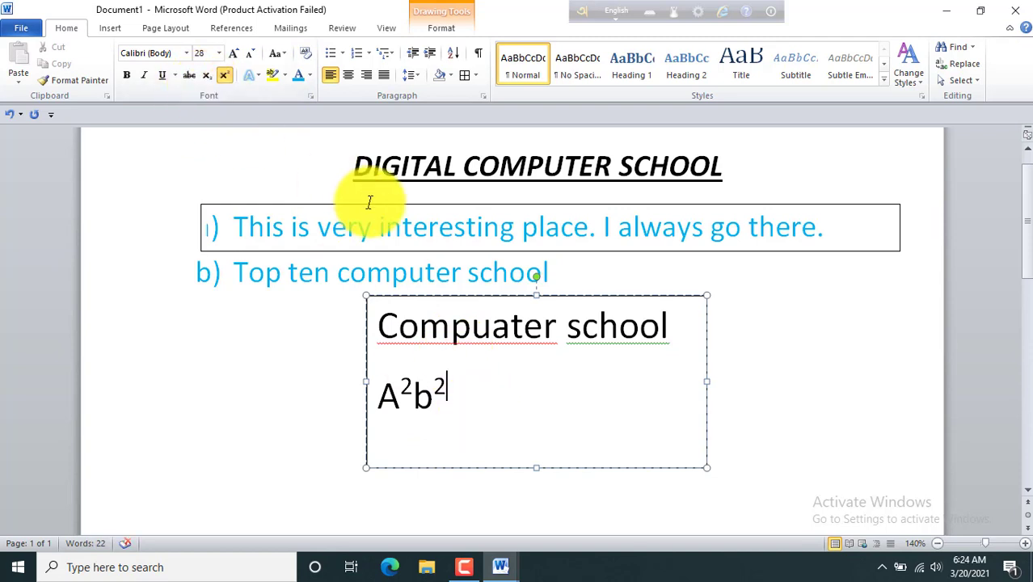
text(eeeea)
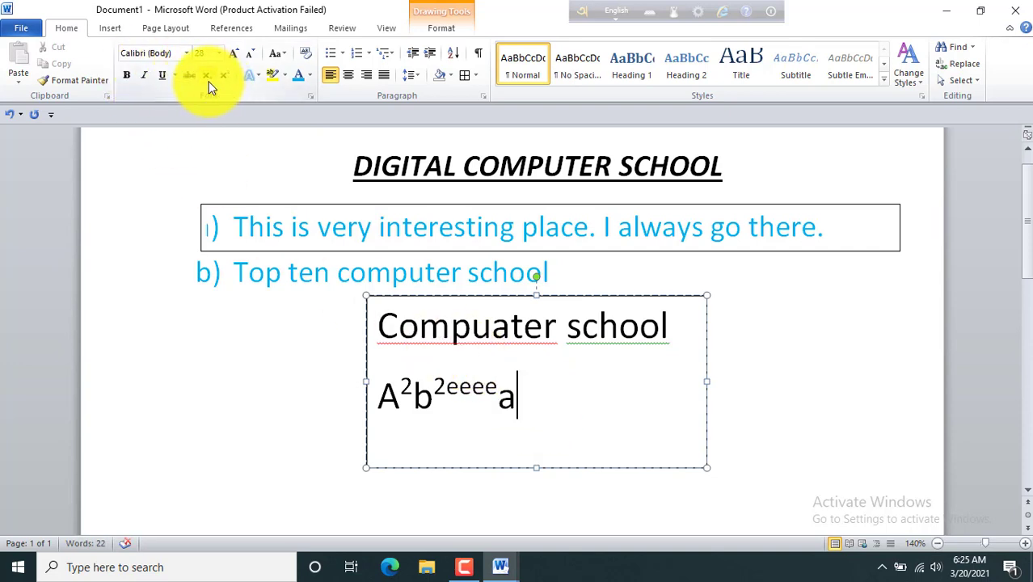
click(207, 76)
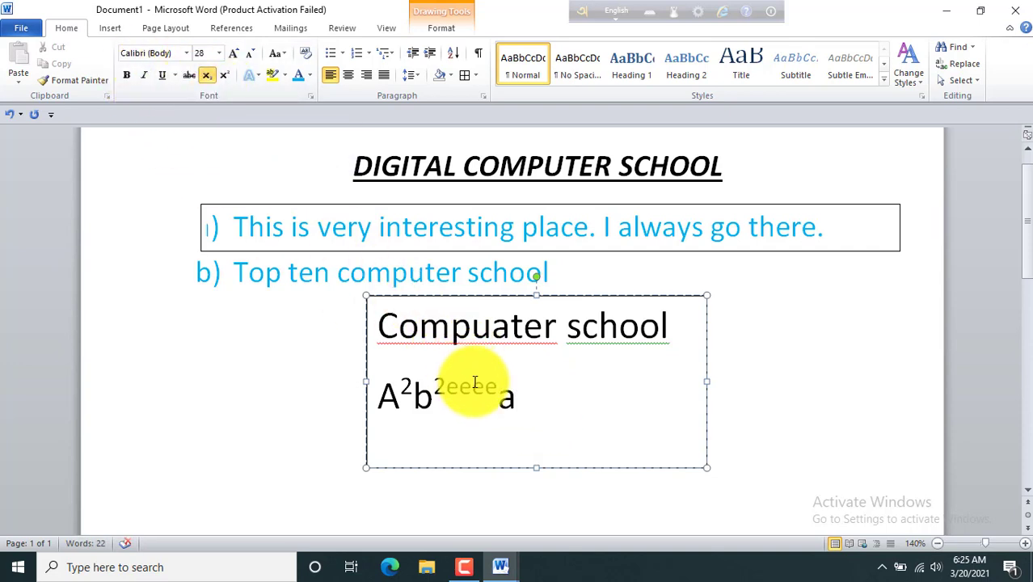
text(2)
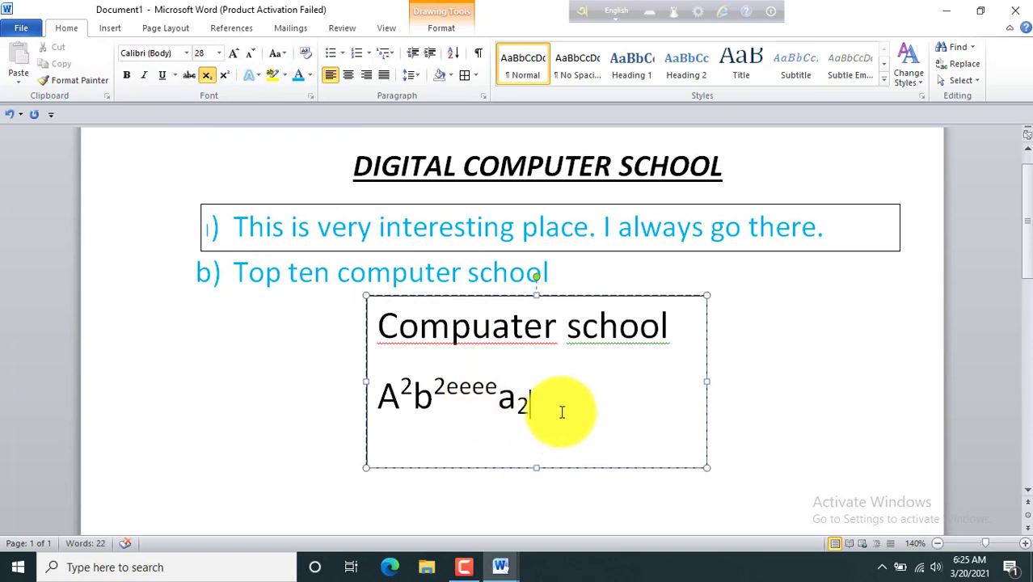
Insert a 4-column, 2-row table through the Insert Table dialog.
click(205, 72)
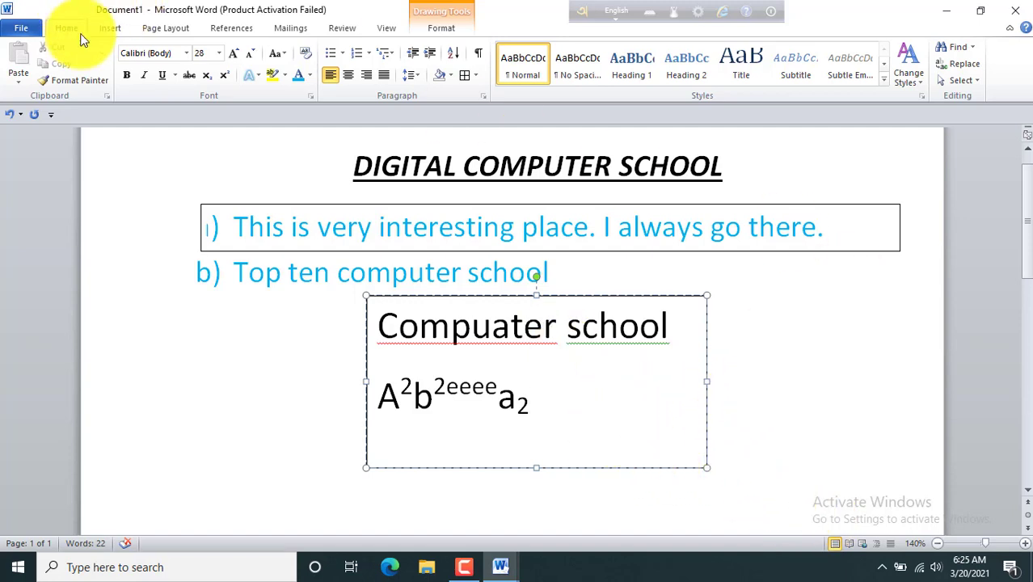
click(108, 28)
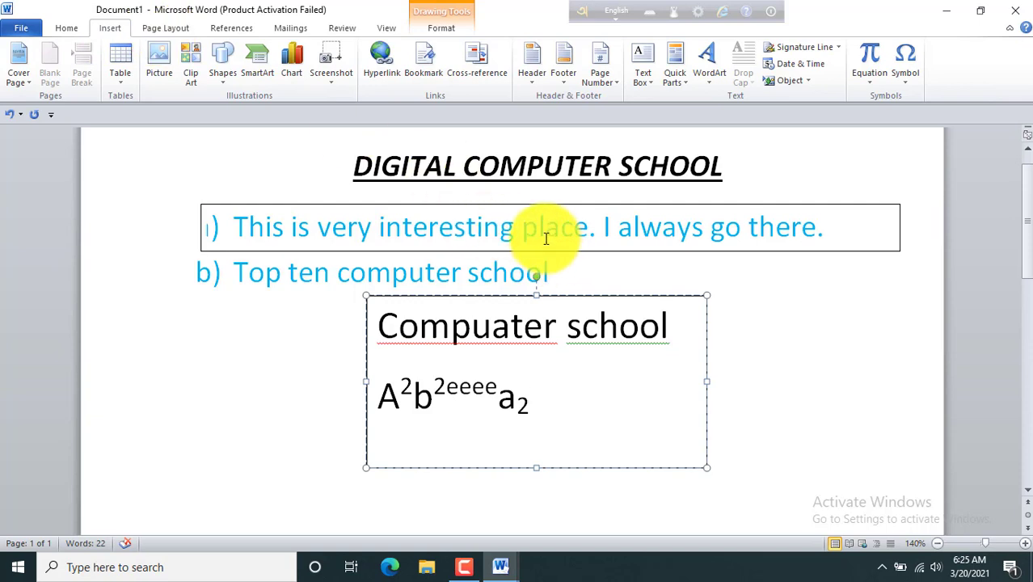
click(131, 80)
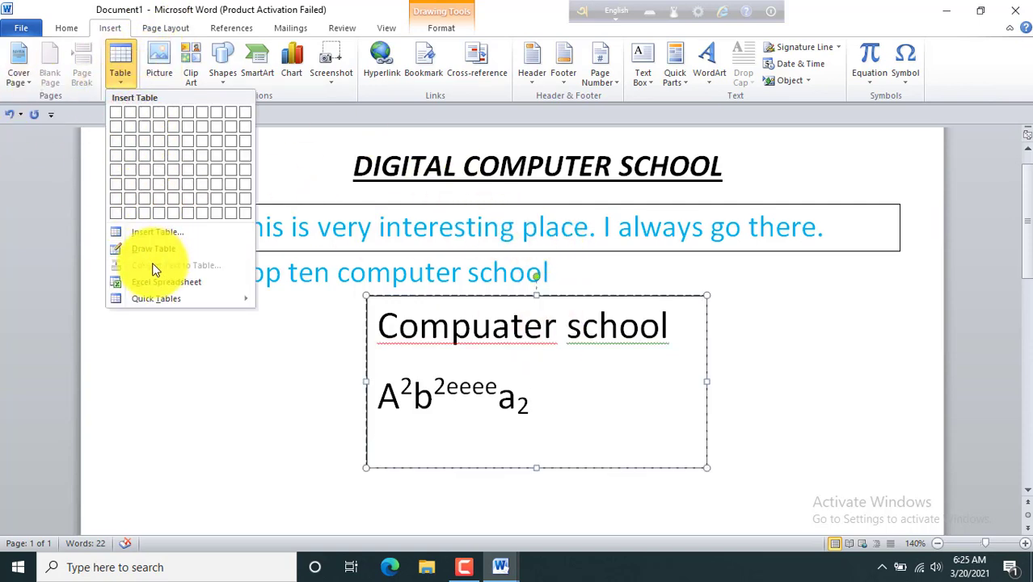
click(155, 232)
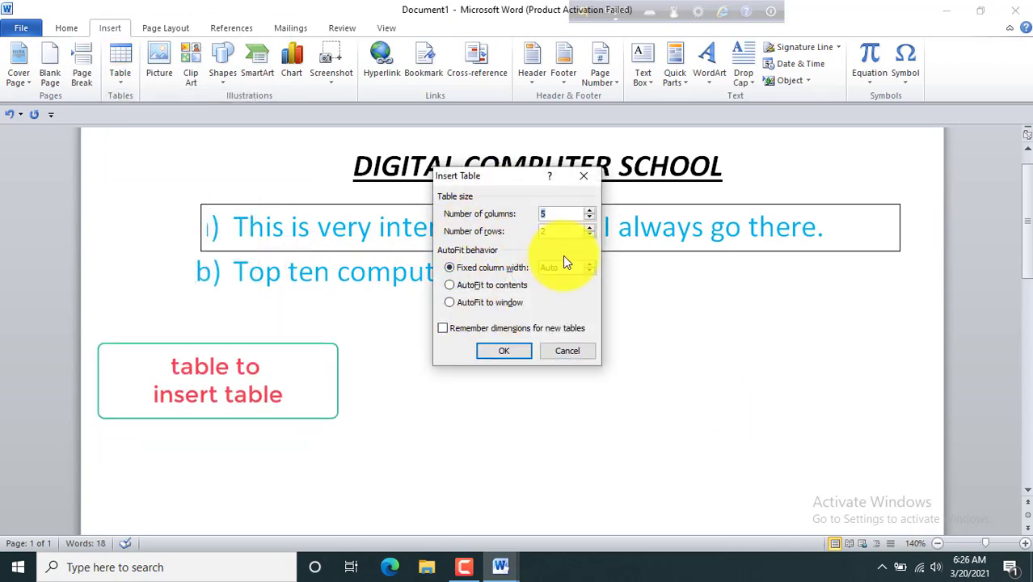
text(4)
click(503, 350)
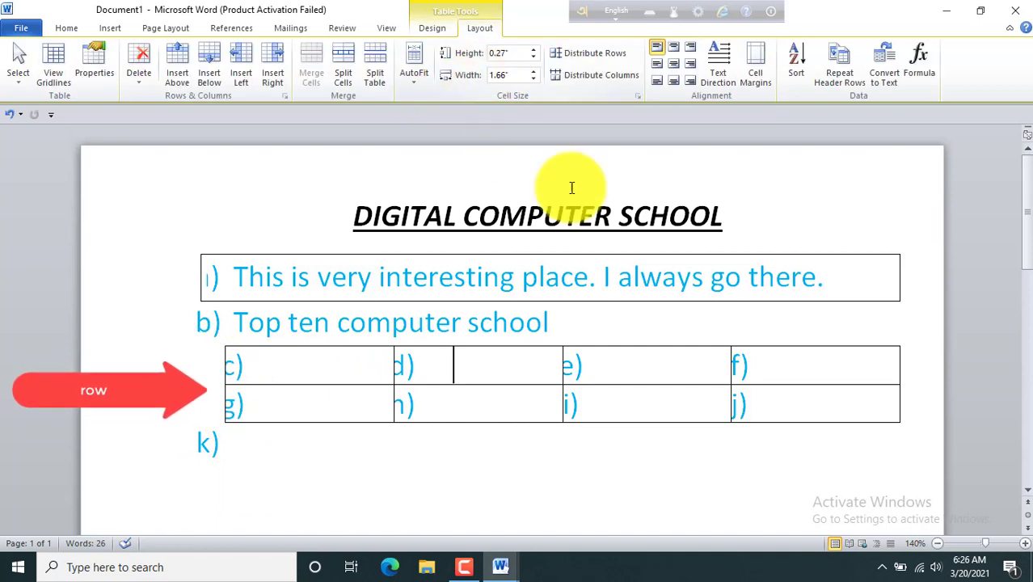
Reduce the table row height to 0.1 inch, then add a row below and undo it.
click(532, 58)
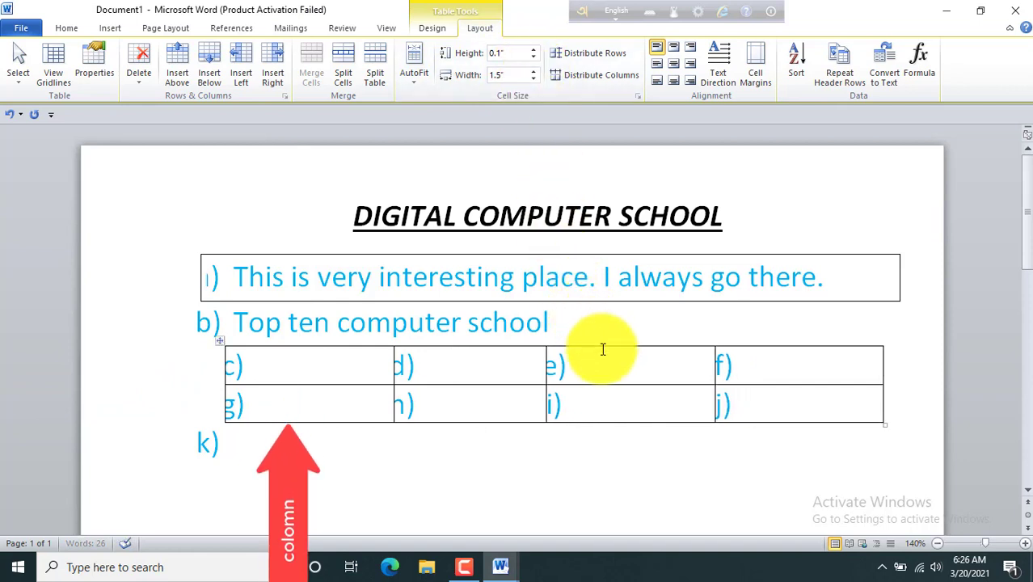
click(895, 415)
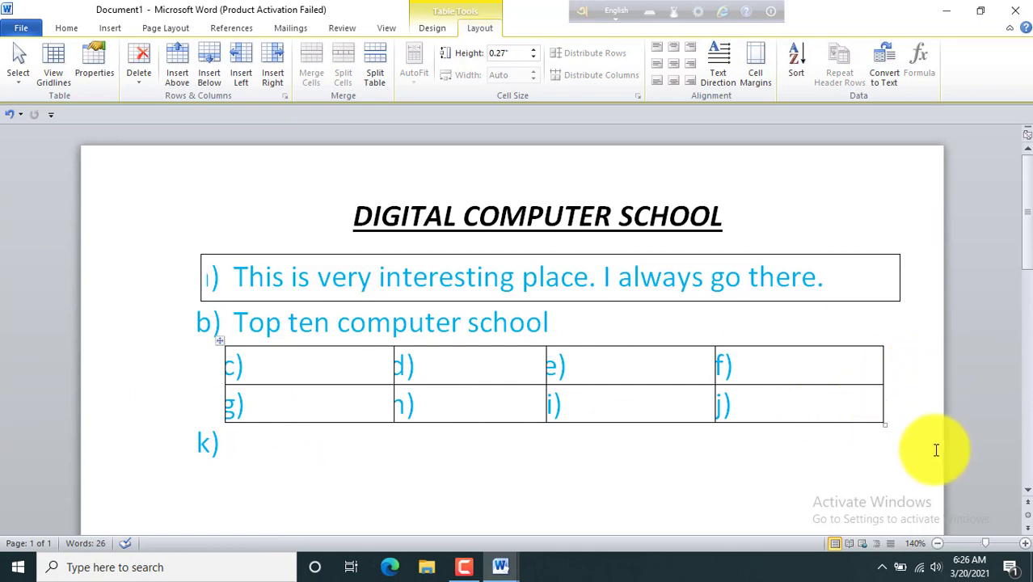
key(Return)
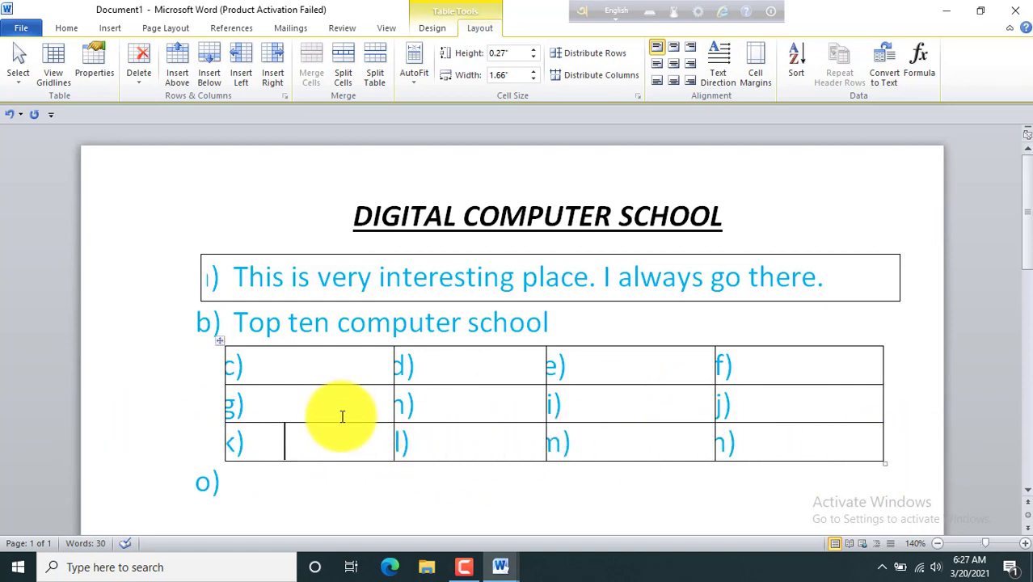
scroll(260, 366, down, 2)
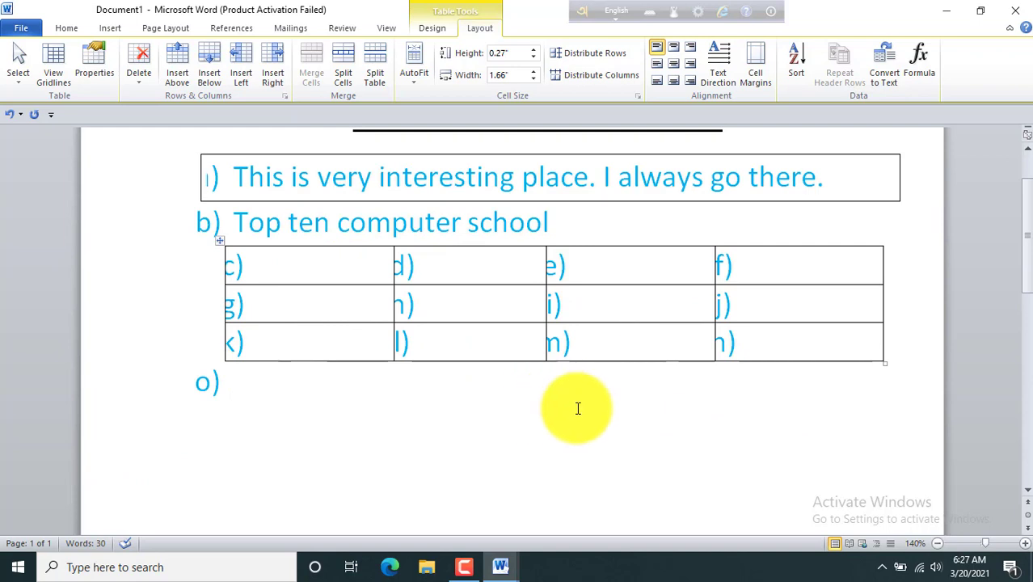
scroll(577, 409, up, 1)
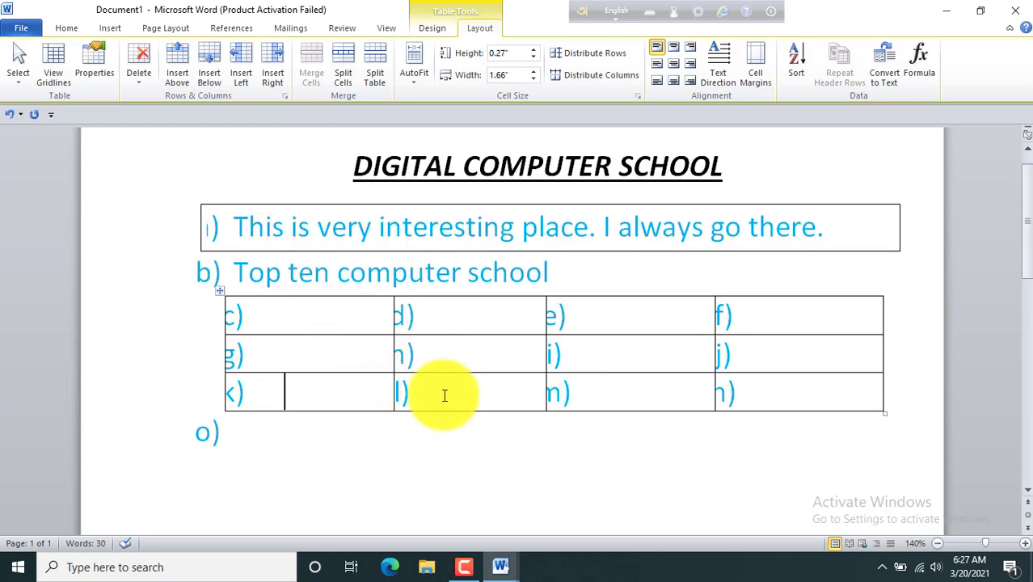
key(ctrl+z)
key(ctrl+z)
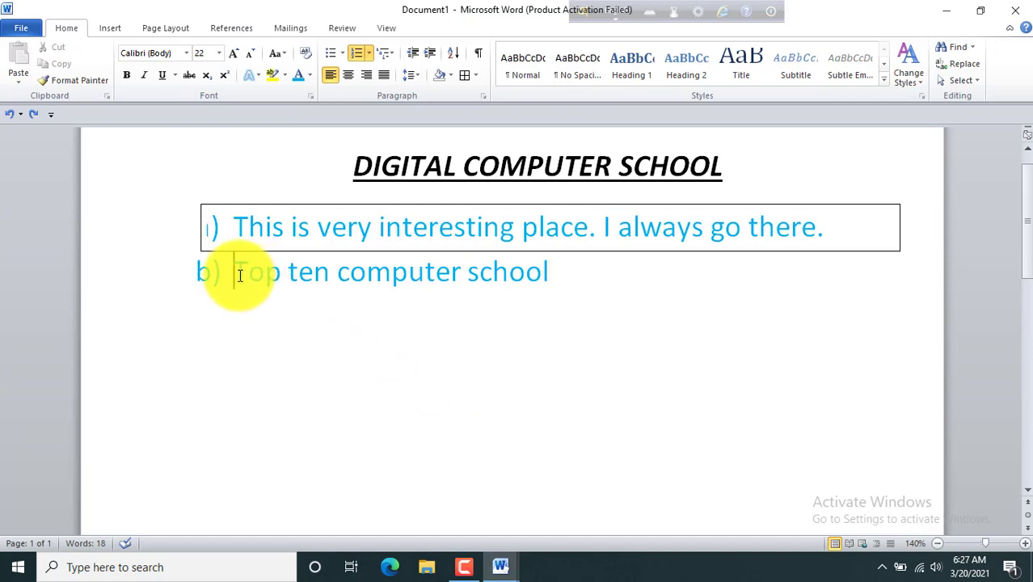
Demote and promote 'Top ten computer school', drag its indent right, then undo those changes.
key(Tab)
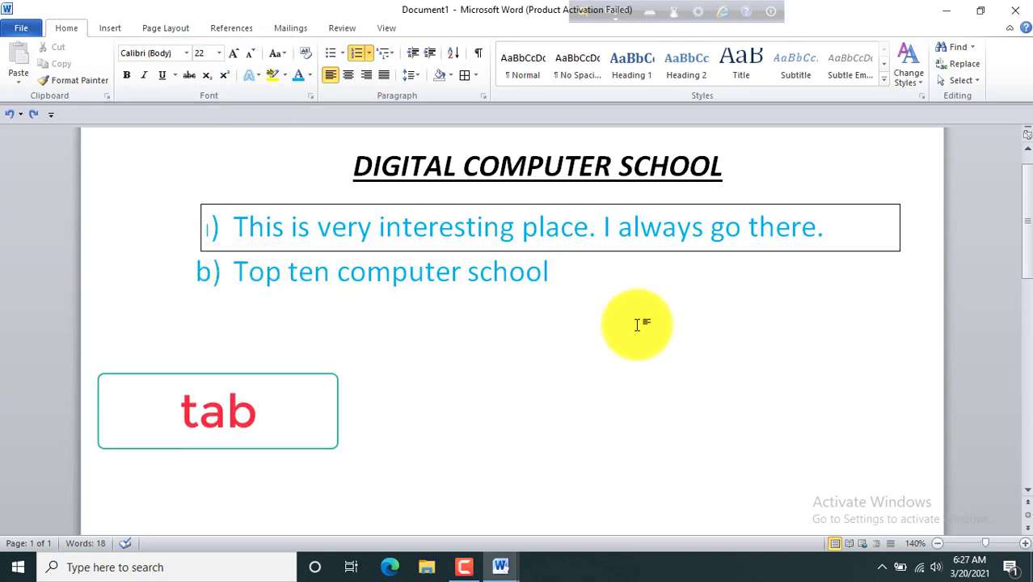
key(Tab)
key(Tab)
key(Tab)
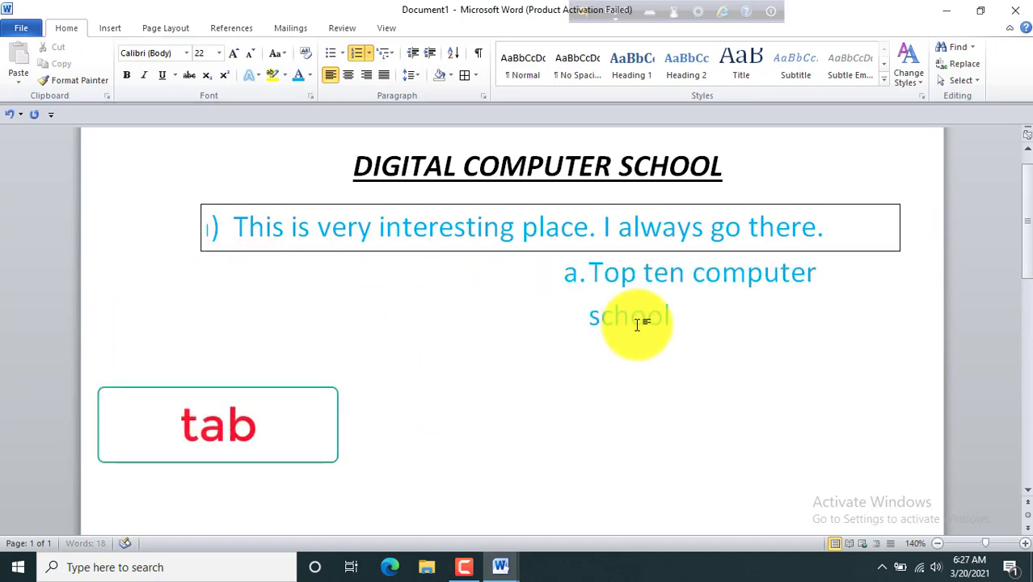
key(shift+Tab)
key(shift+Tab)
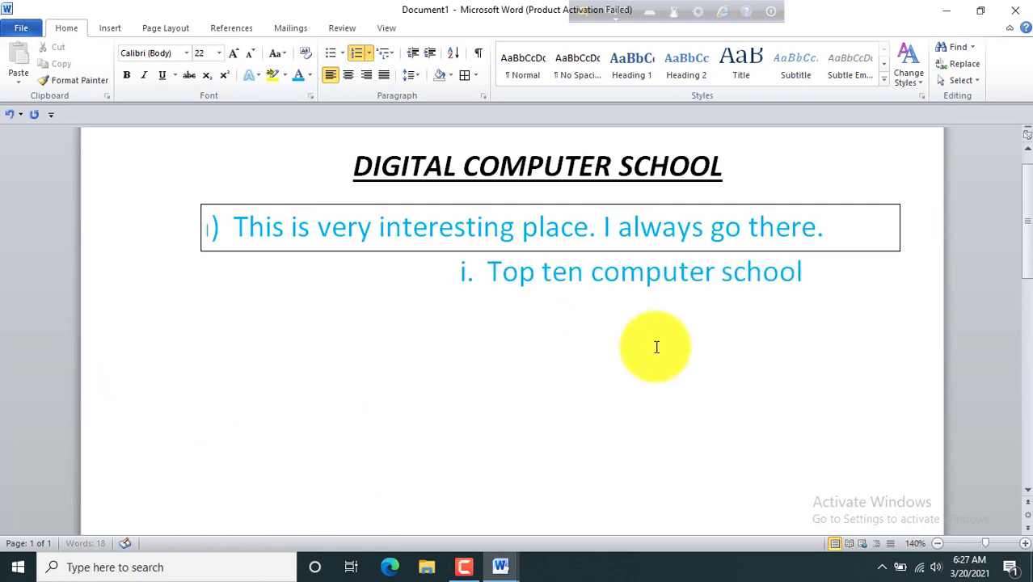
key(shift+Tab)
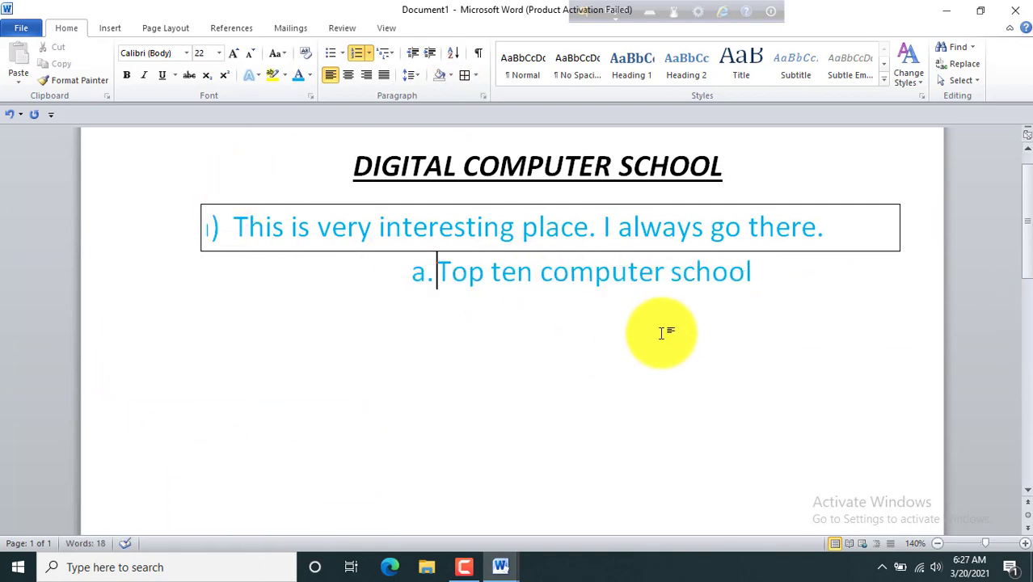
drag(414, 275, 832, 283)
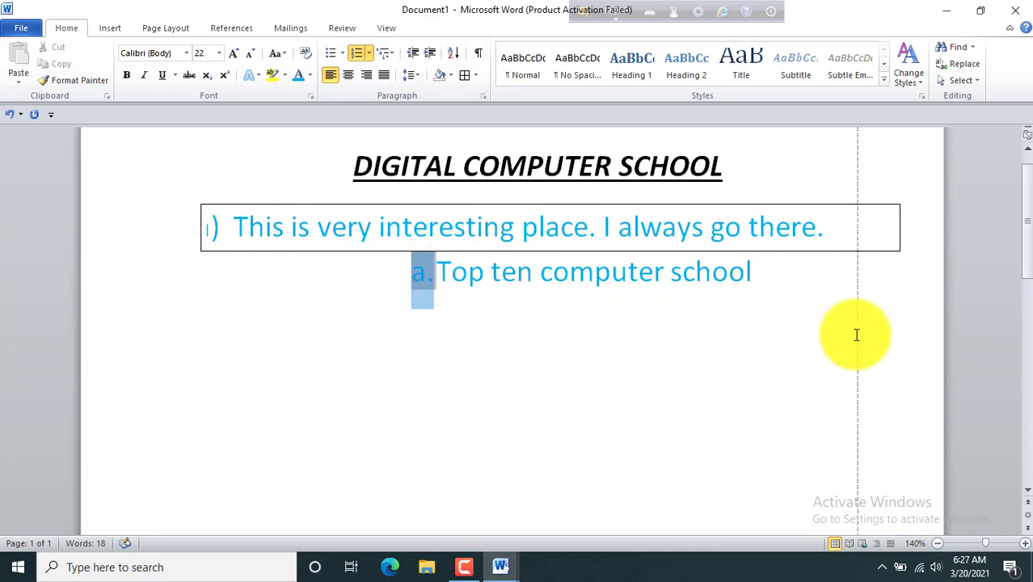
key(ctrl+z)
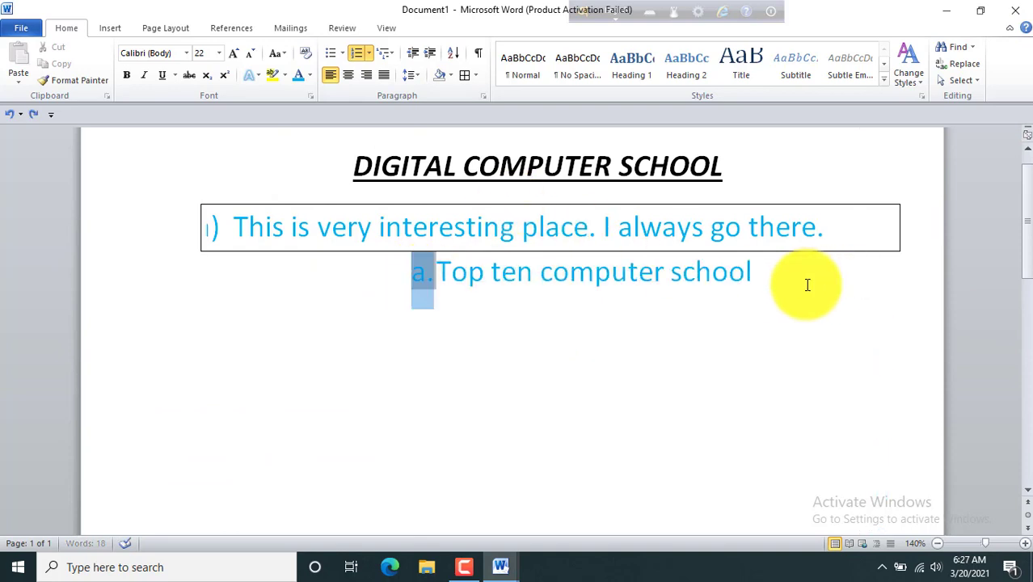
key(ctrl+z)
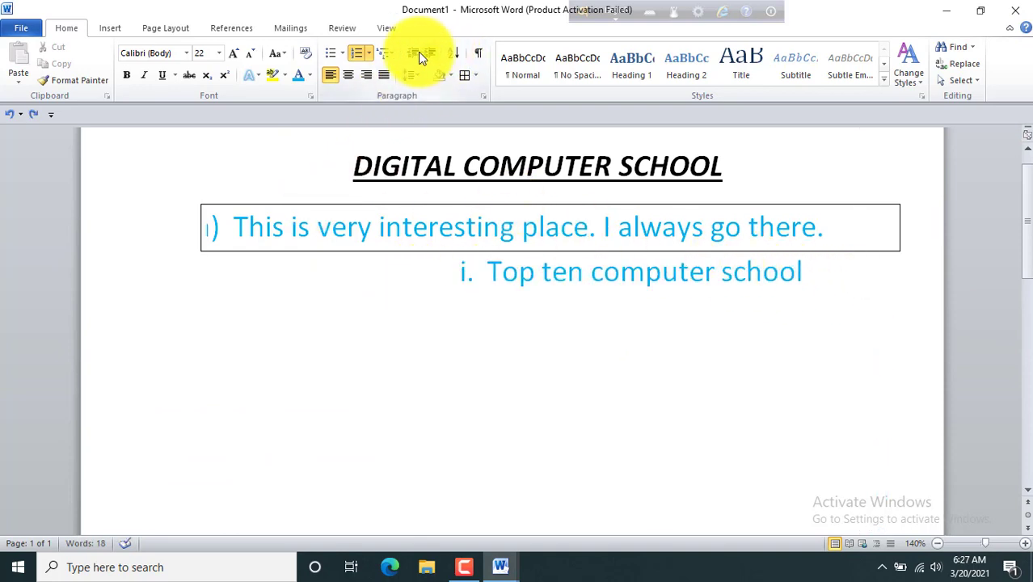
key(ctrl+z)
key(ctrl+z)
key(ctrl+z)
key(ctrl+z)
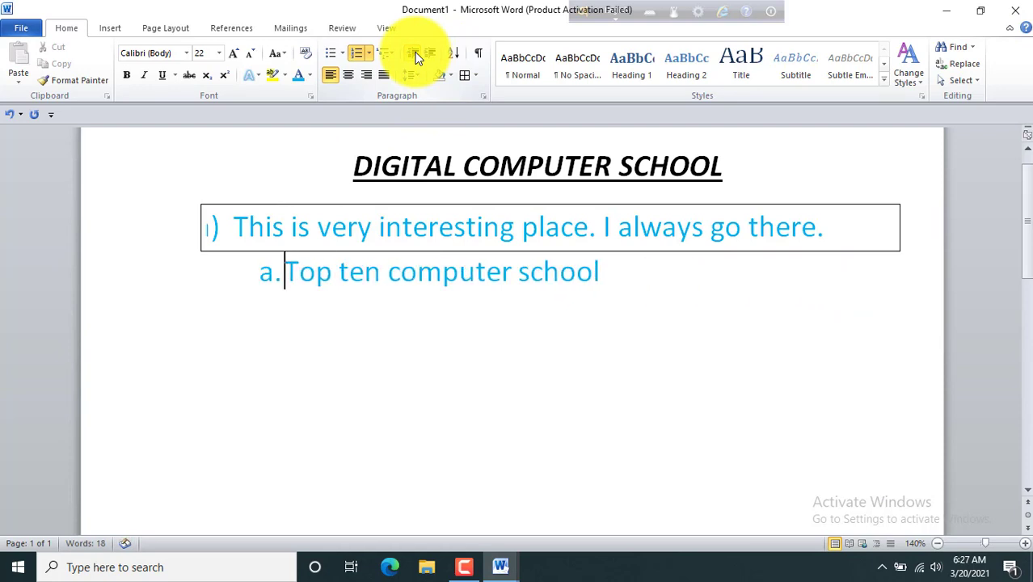
key(ctrl+z)
Increase the item's indent three levels so it becomes numbered '1.'.
click(431, 55)
click(431, 55)
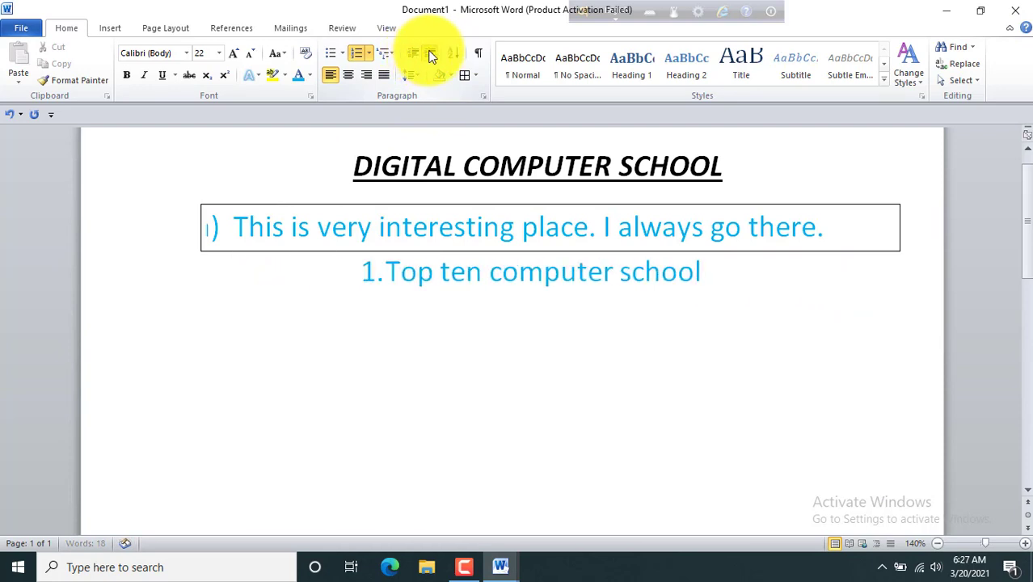
click(431, 55)
click(431, 55)
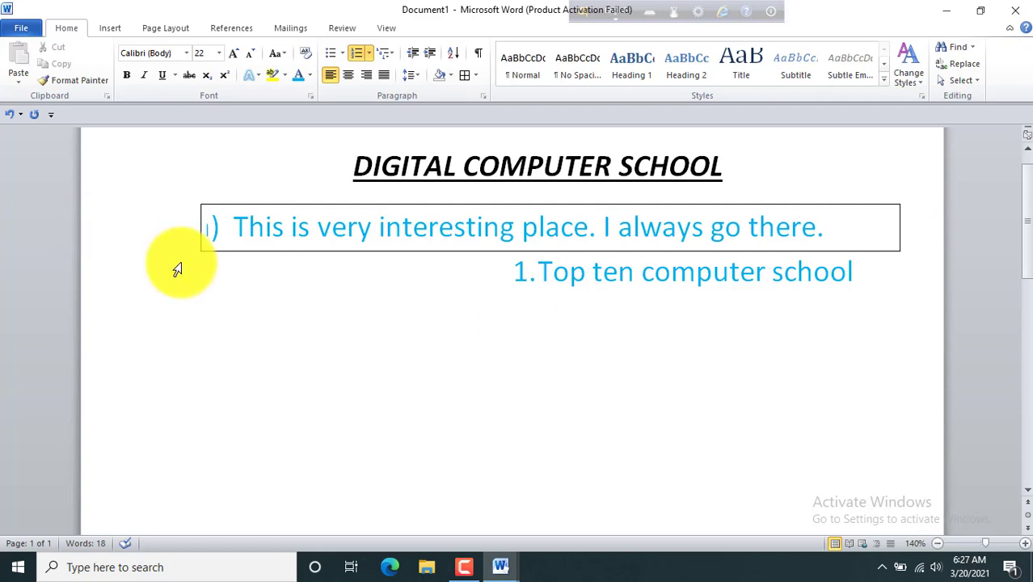
Insert a page break and a blank page before the numbered list item.
click(109, 31)
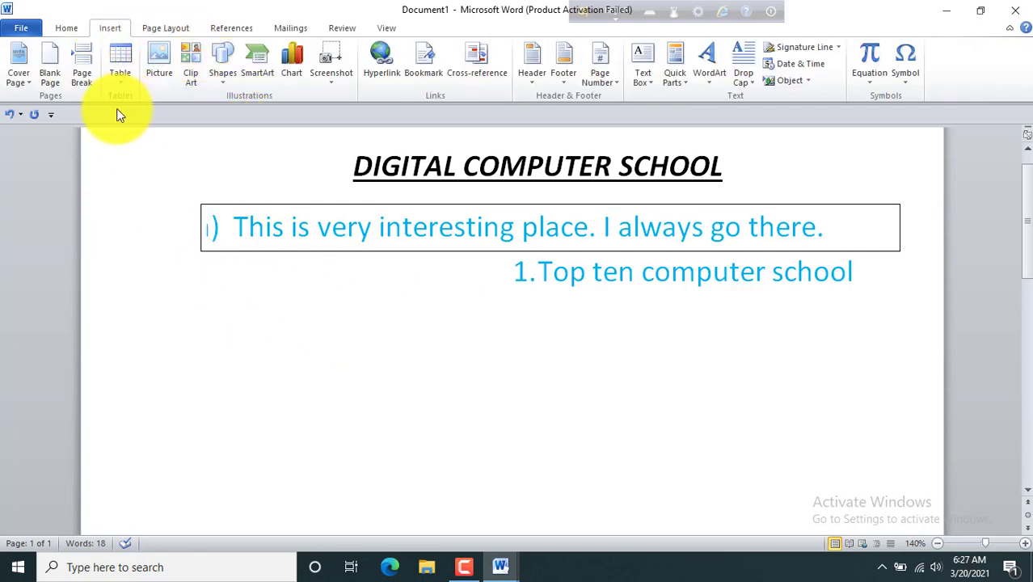
click(87, 65)
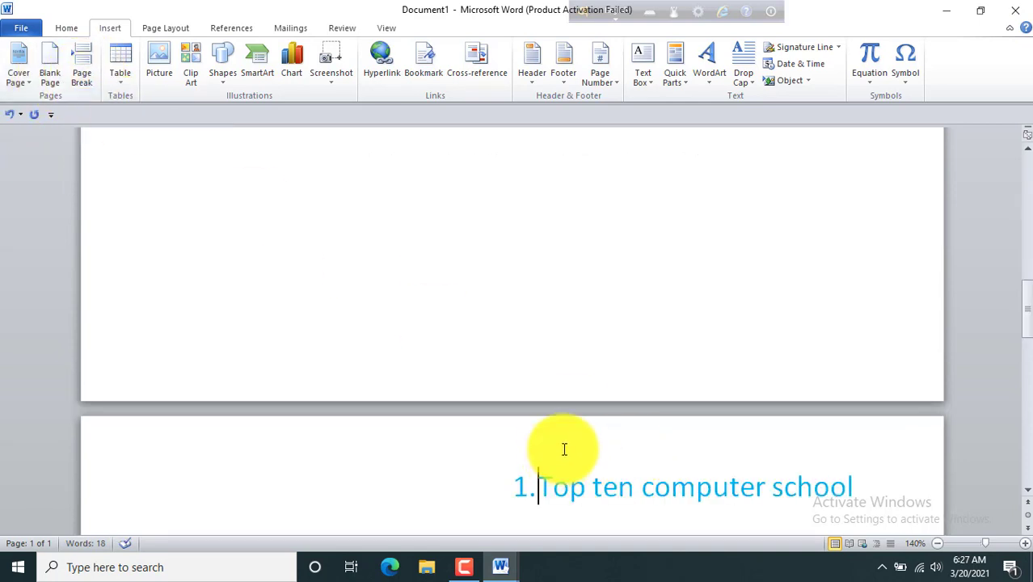
scroll(646, 438, down, 2)
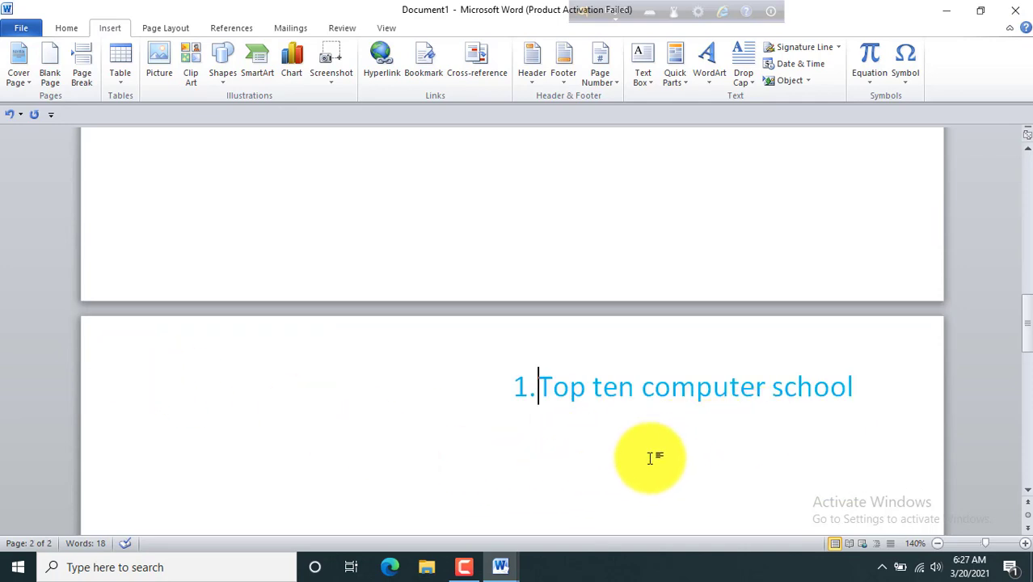
click(47, 70)
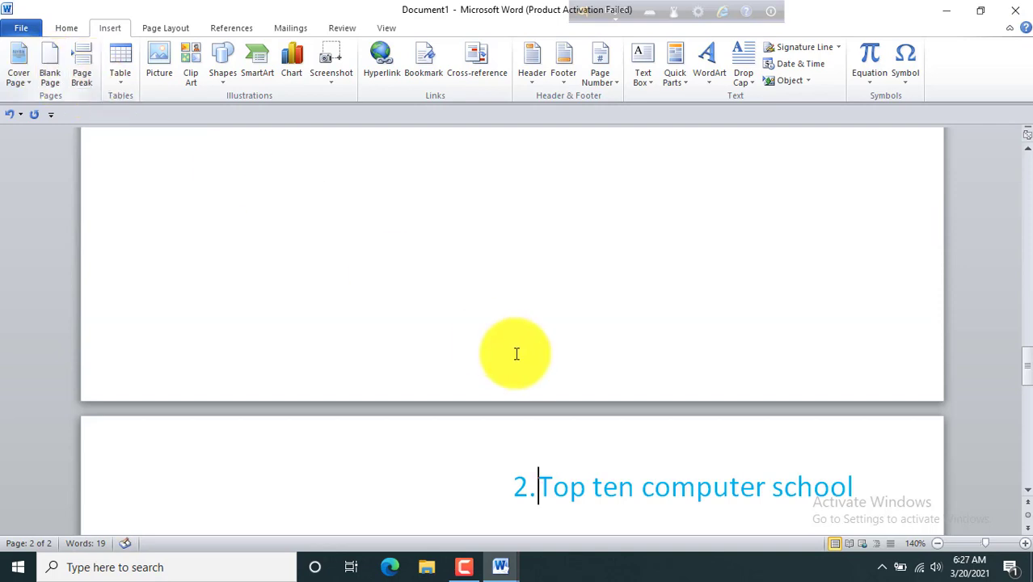
scroll(515, 355, down, 3)
scroll(515, 356, up, 2)
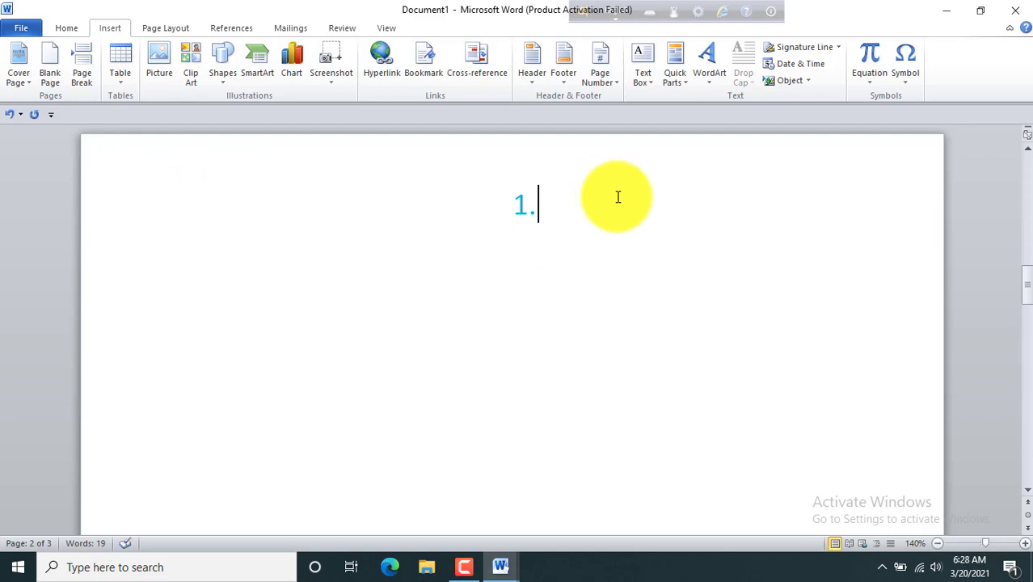
Add two more page breaks with Ctrl+Enter, making the document four pages.
key(ctrl+Return)
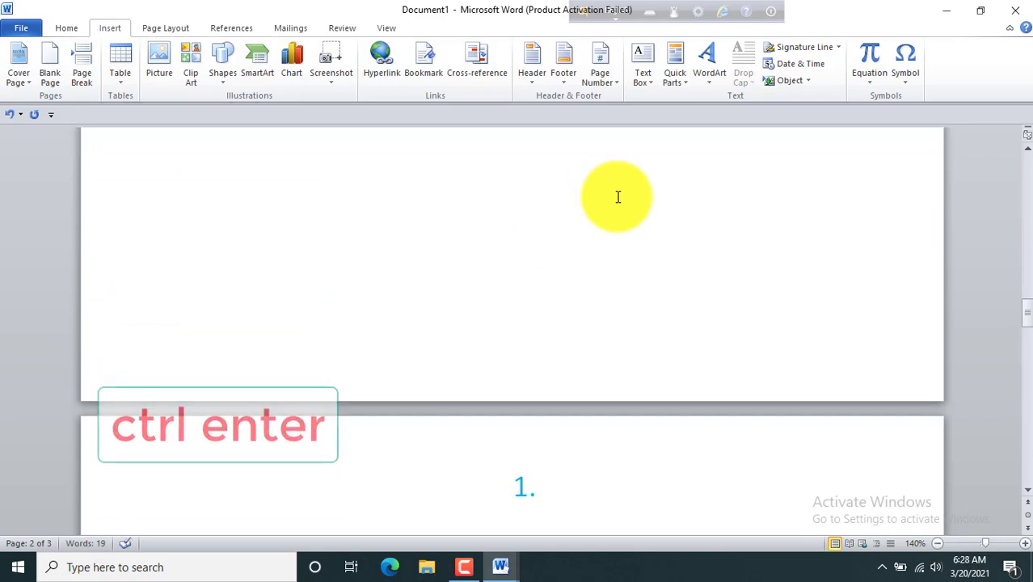
key(ctrl+Return)
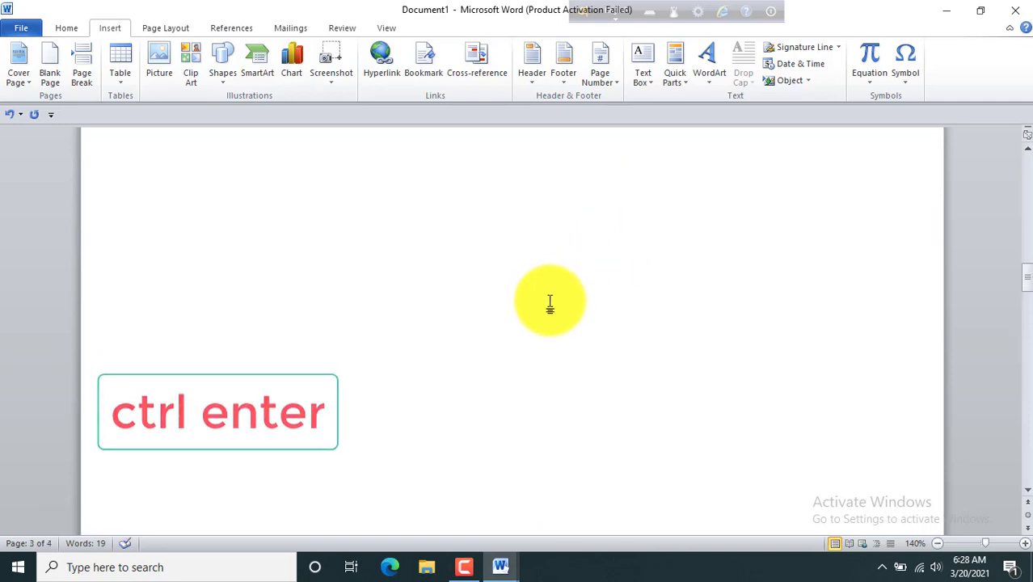
scroll(450, 292, up, 3)
scroll(646, 392, up, 1)
scroll(486, 352, up, 2)
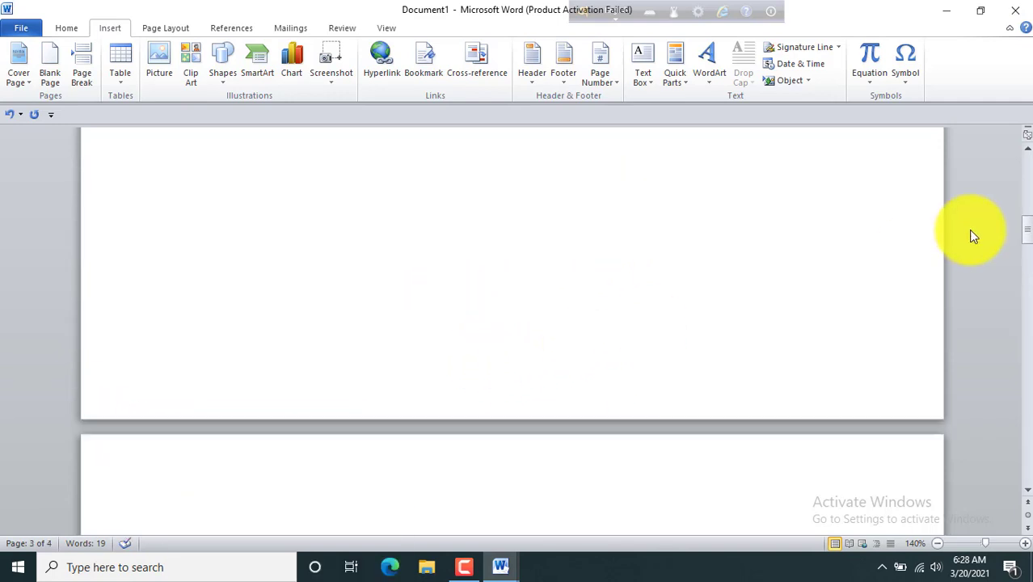
click(906, 73)
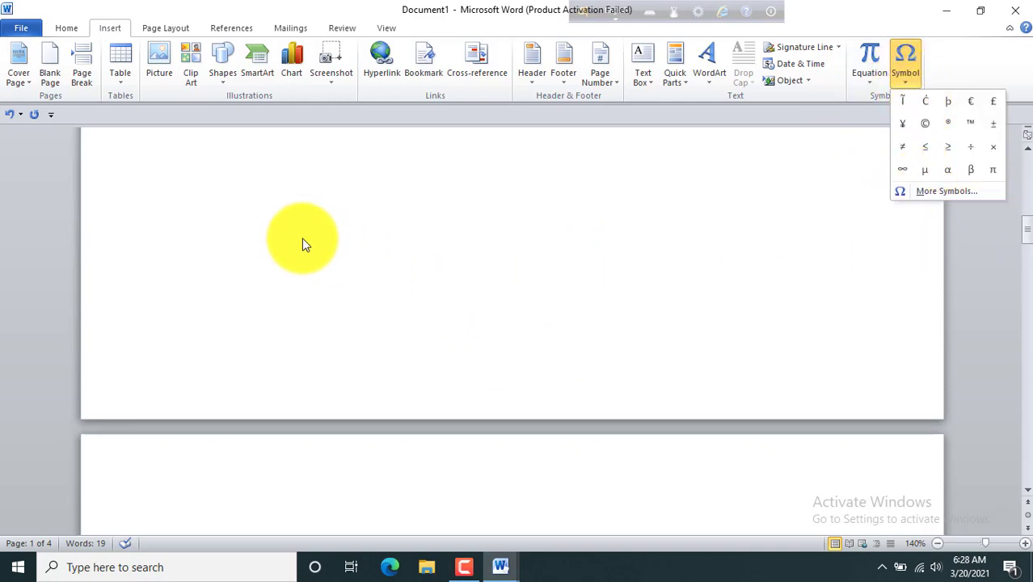
click(975, 190)
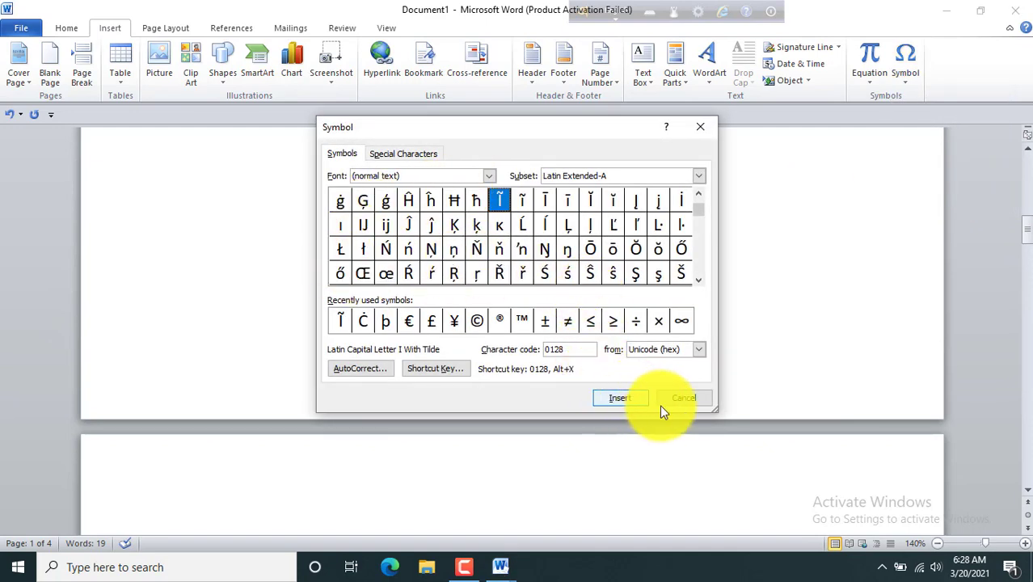
drag(700, 288, 698, 306)
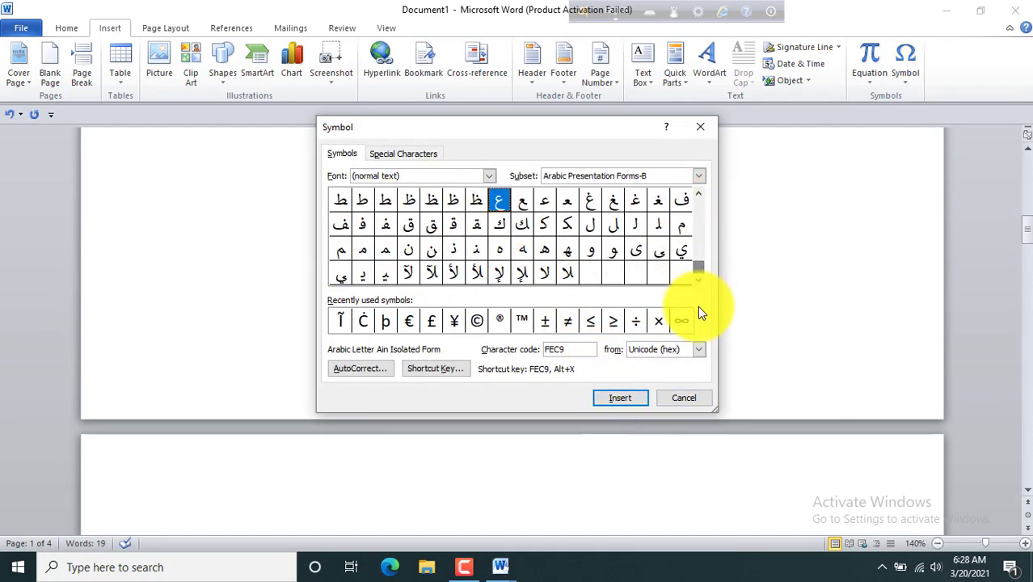
click(705, 396)
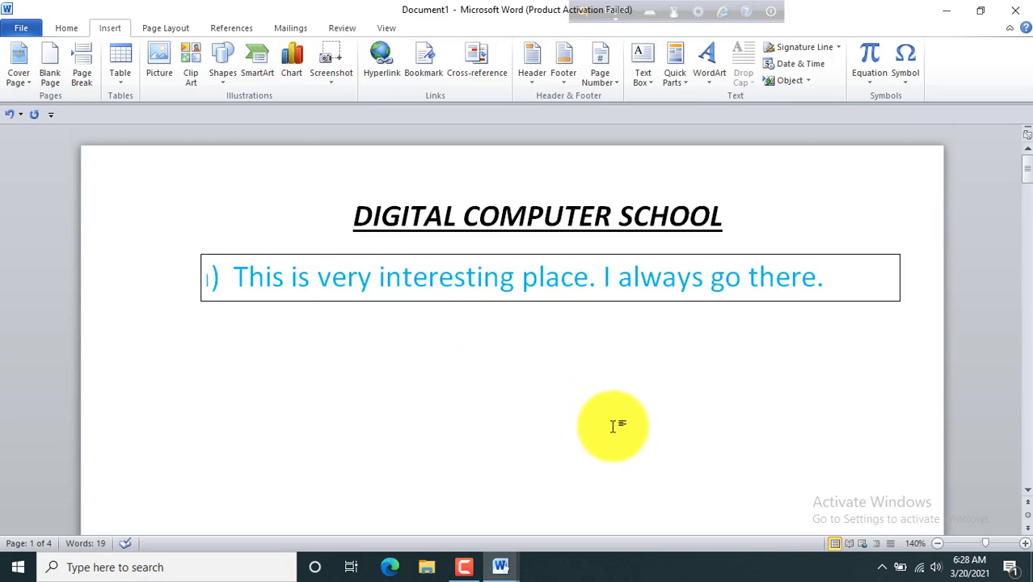
Set 3 copies in the print preview, then close Word, leaving Document1 unsaved.
key(ctrl+p)
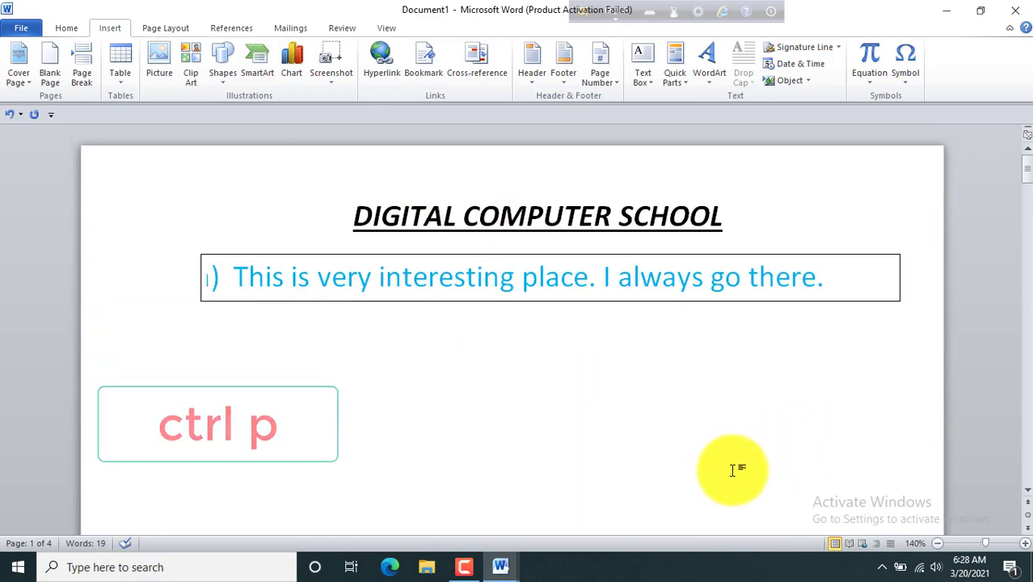
click(22, 28)
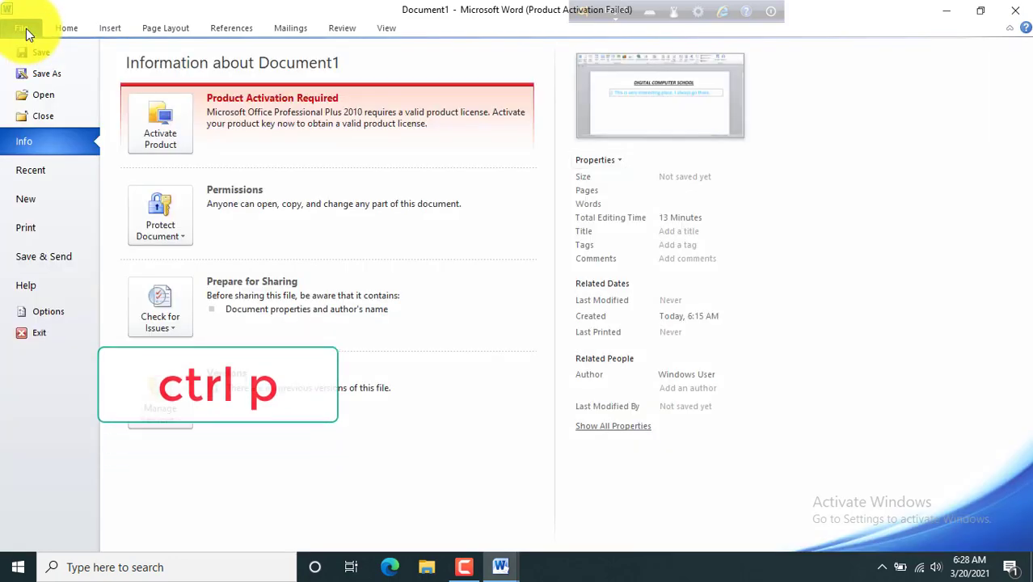
click(33, 226)
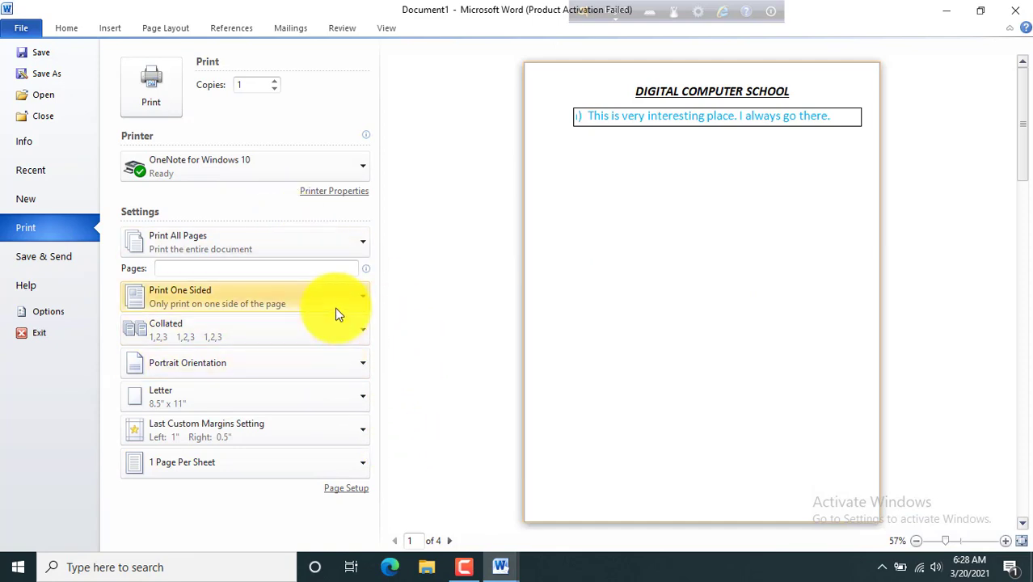
click(274, 81)
click(274, 81)
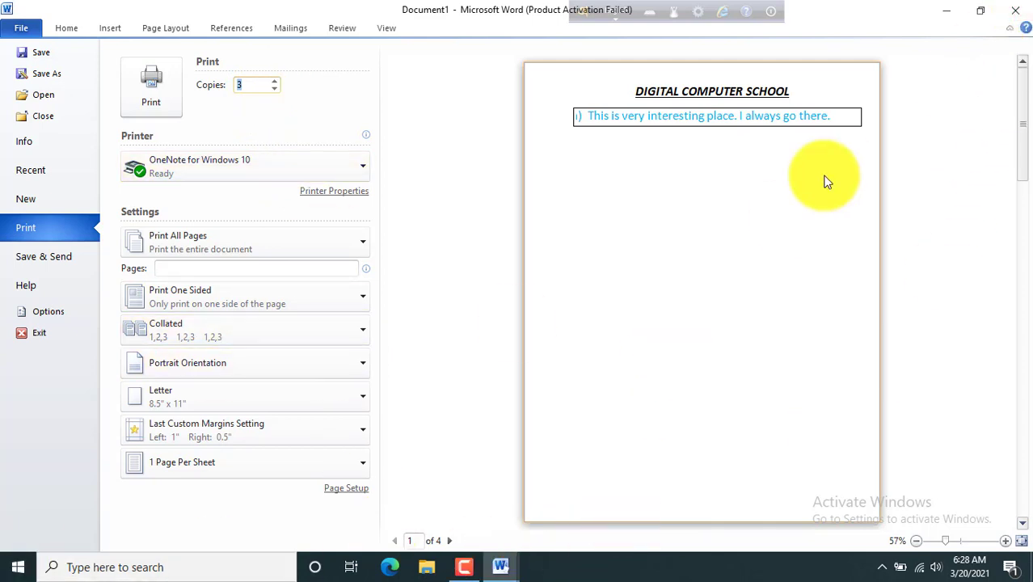
click(1018, 17)
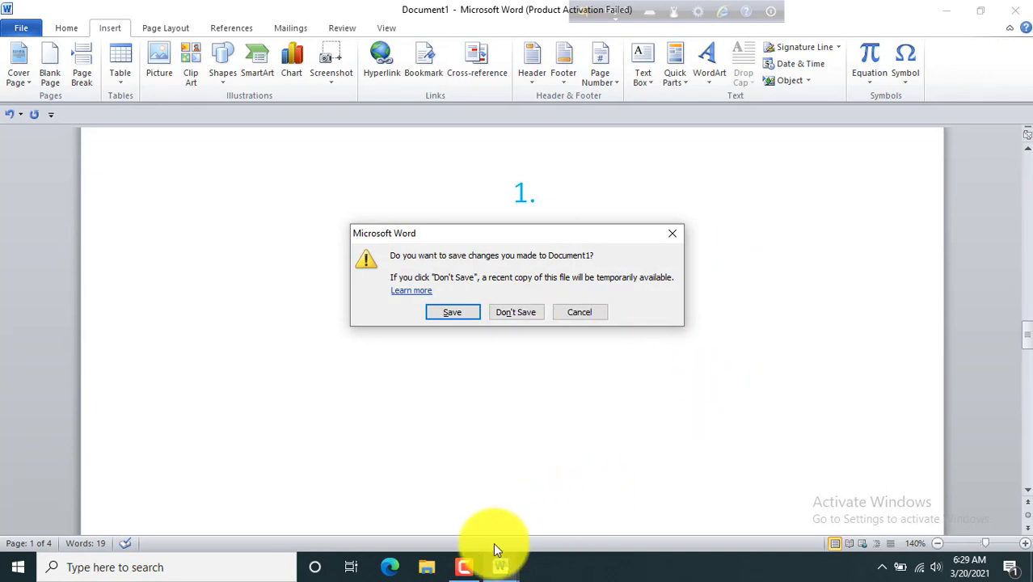
click(466, 568)
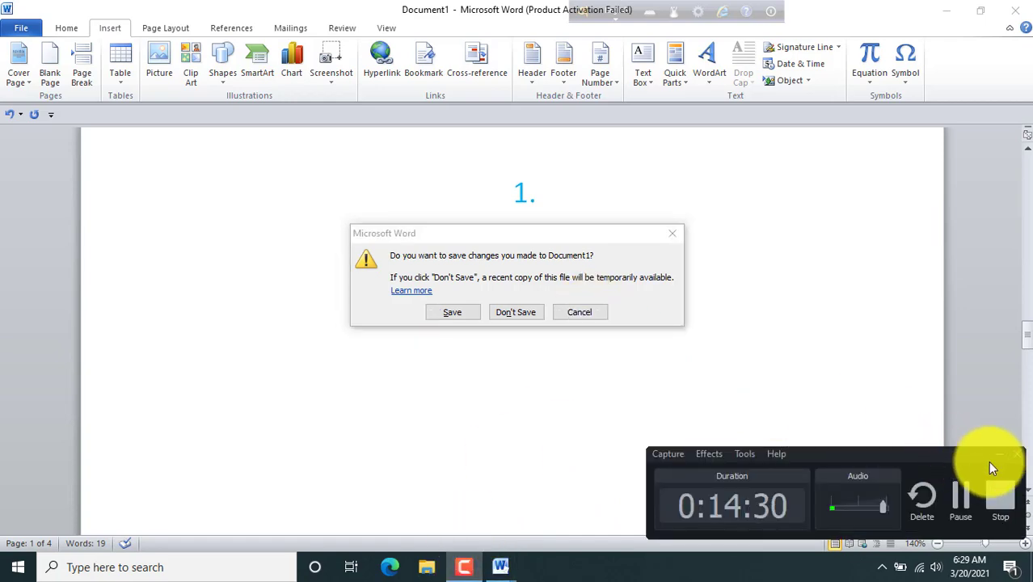